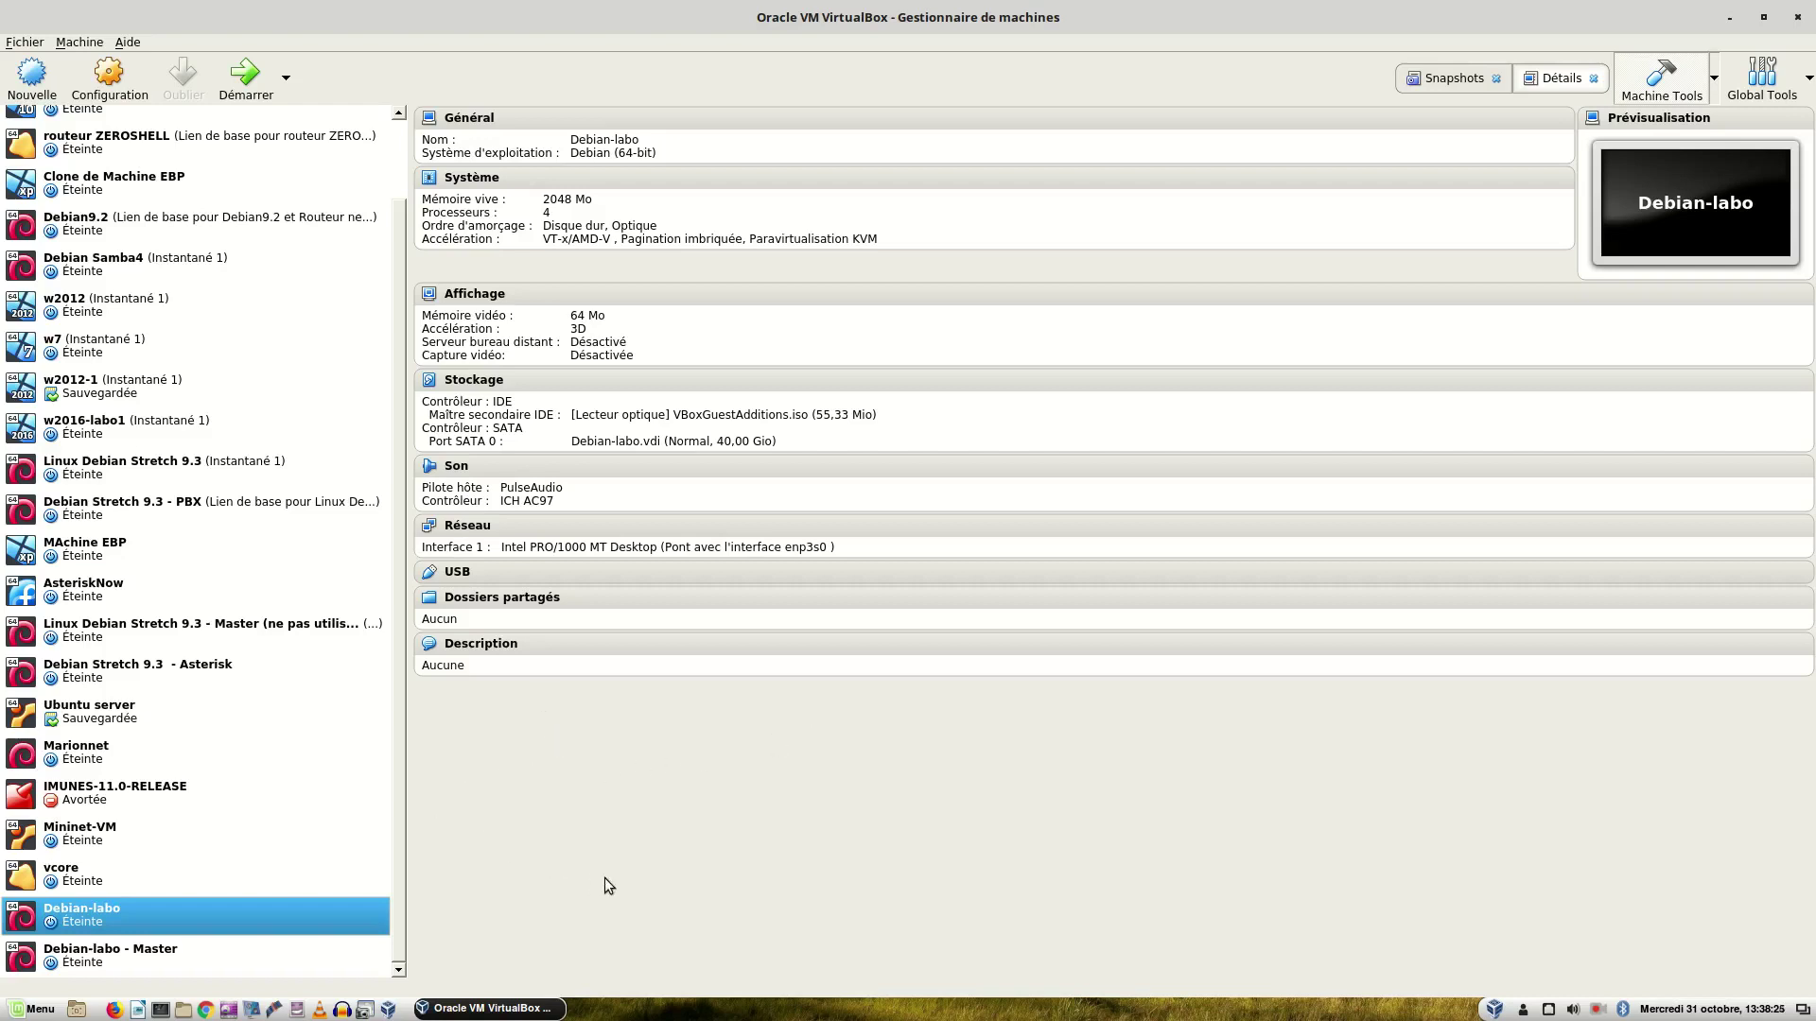
Create a Windows 7 (64-bit) virtual machine named w7-1 with default memory and a dynamically allocated 32 GB VDI disk.
{"action": "left_click", "coordinate": [36, 80]}
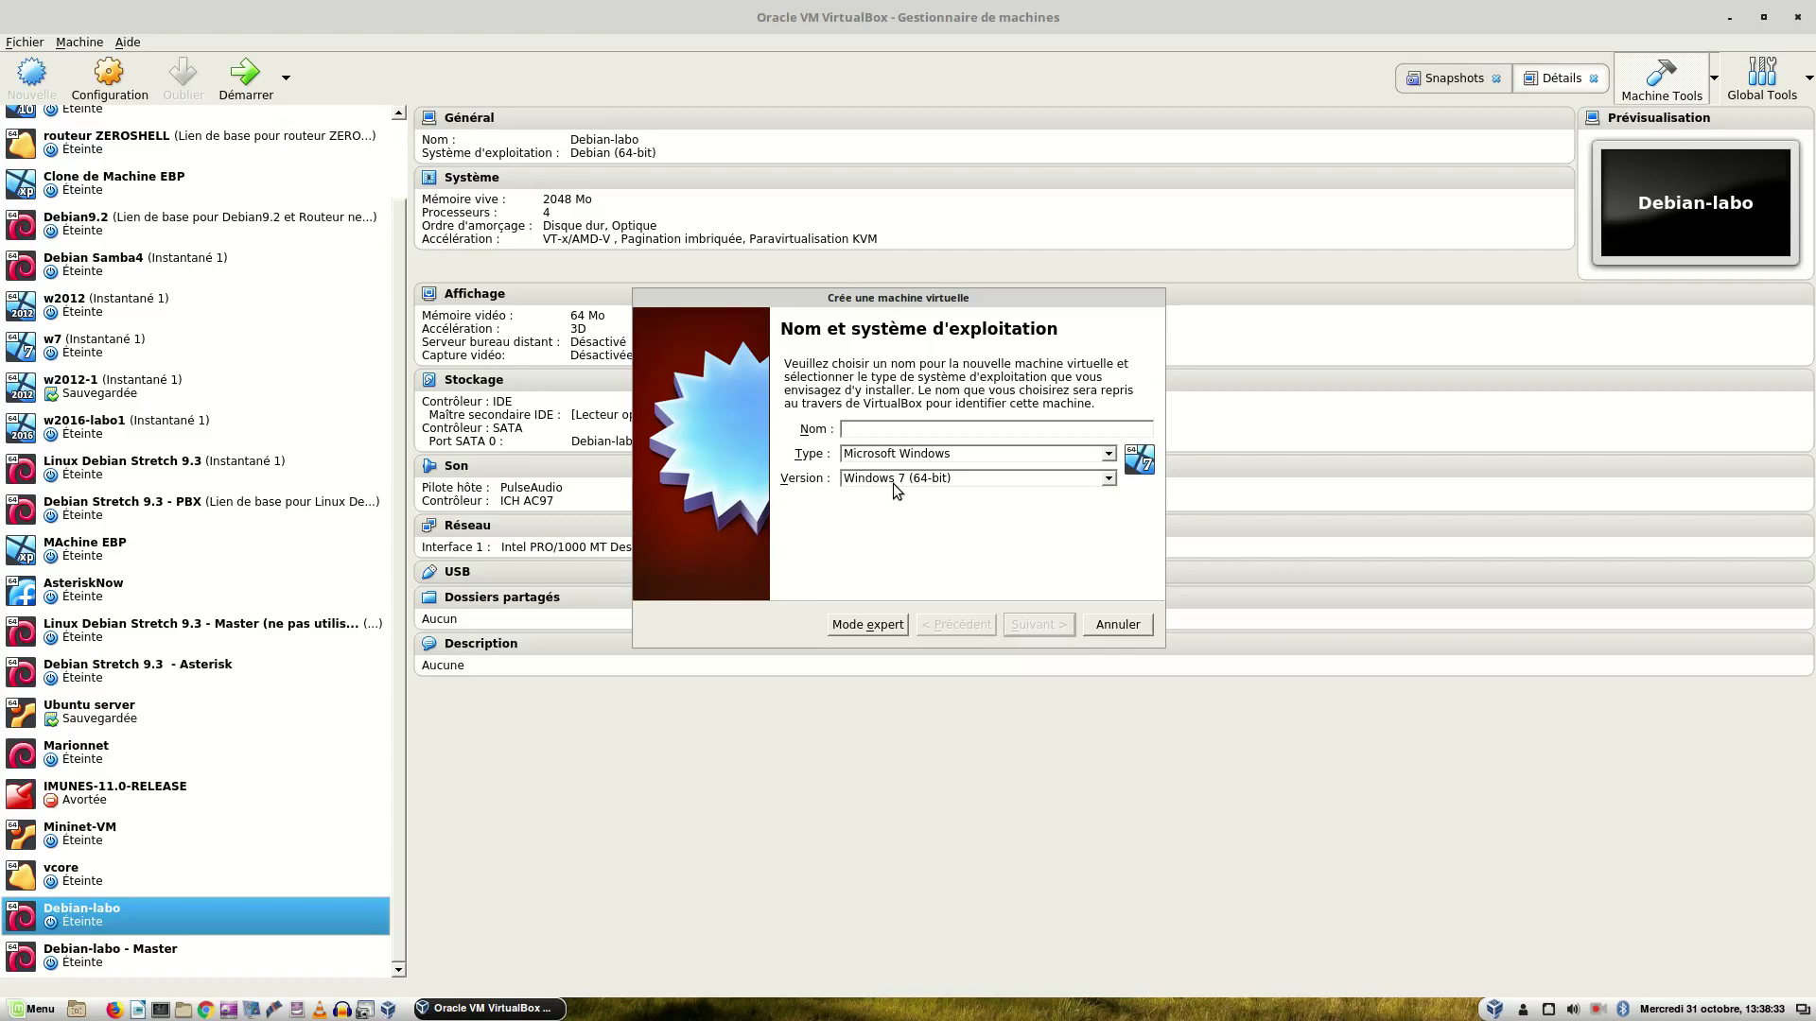
{"action": "type", "text": "w7-1"}
{"action": "left_click", "coordinate": [1028, 626]}
{"action": "left_click", "coordinate": [1027, 626]}
{"action": "left_click", "coordinate": [1027, 624]}
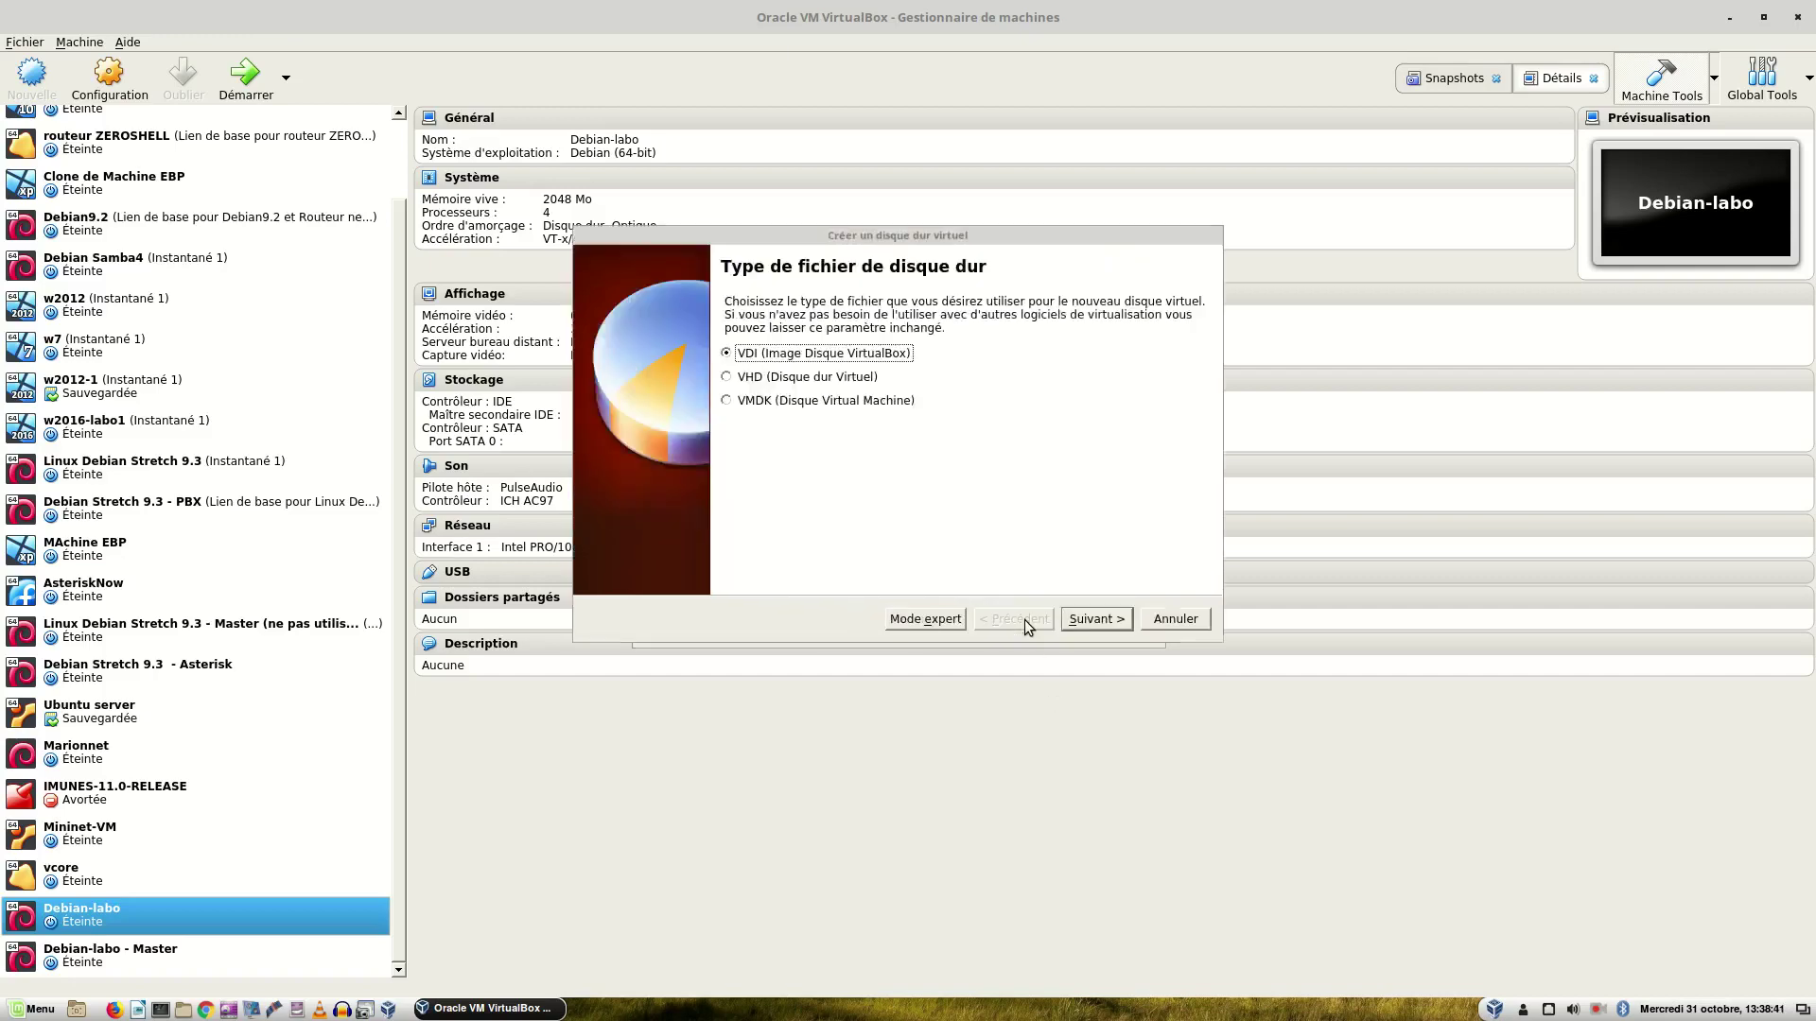
{"action": "left_click", "coordinate": [1095, 628]}
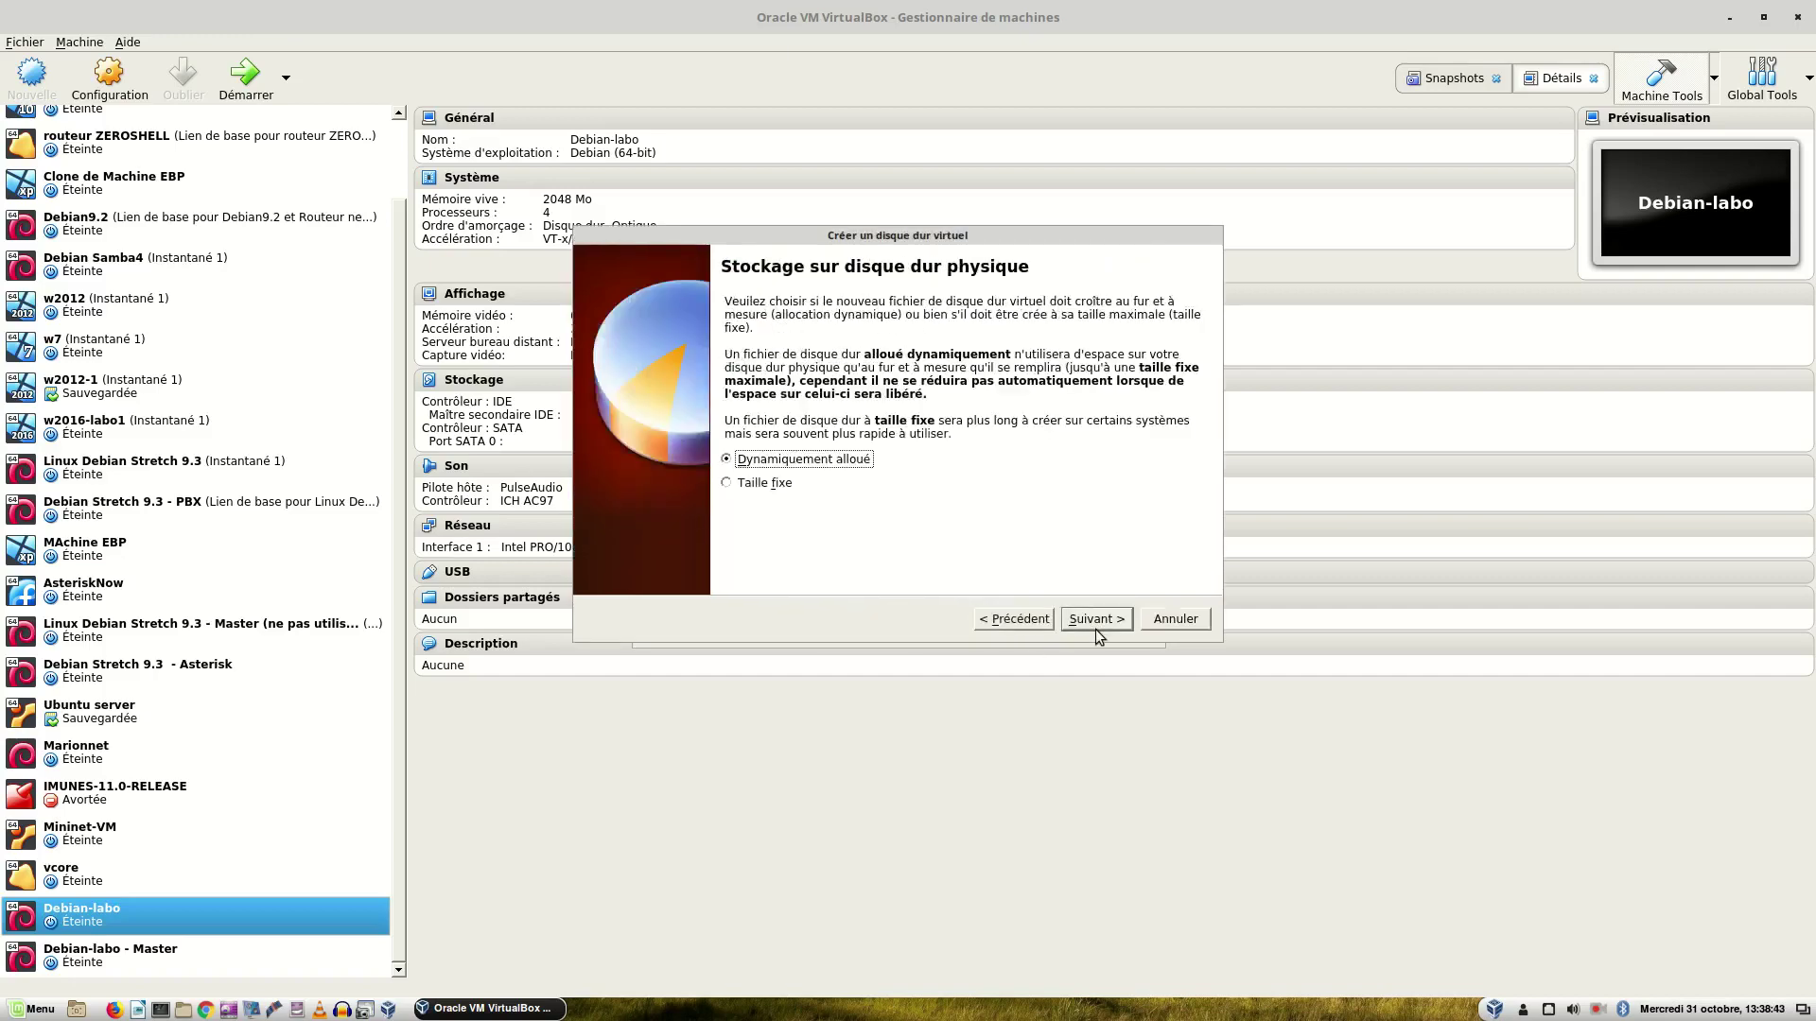
{"action": "left_click", "coordinate": [1095, 628]}
{"action": "left_click", "coordinate": [1096, 628]}
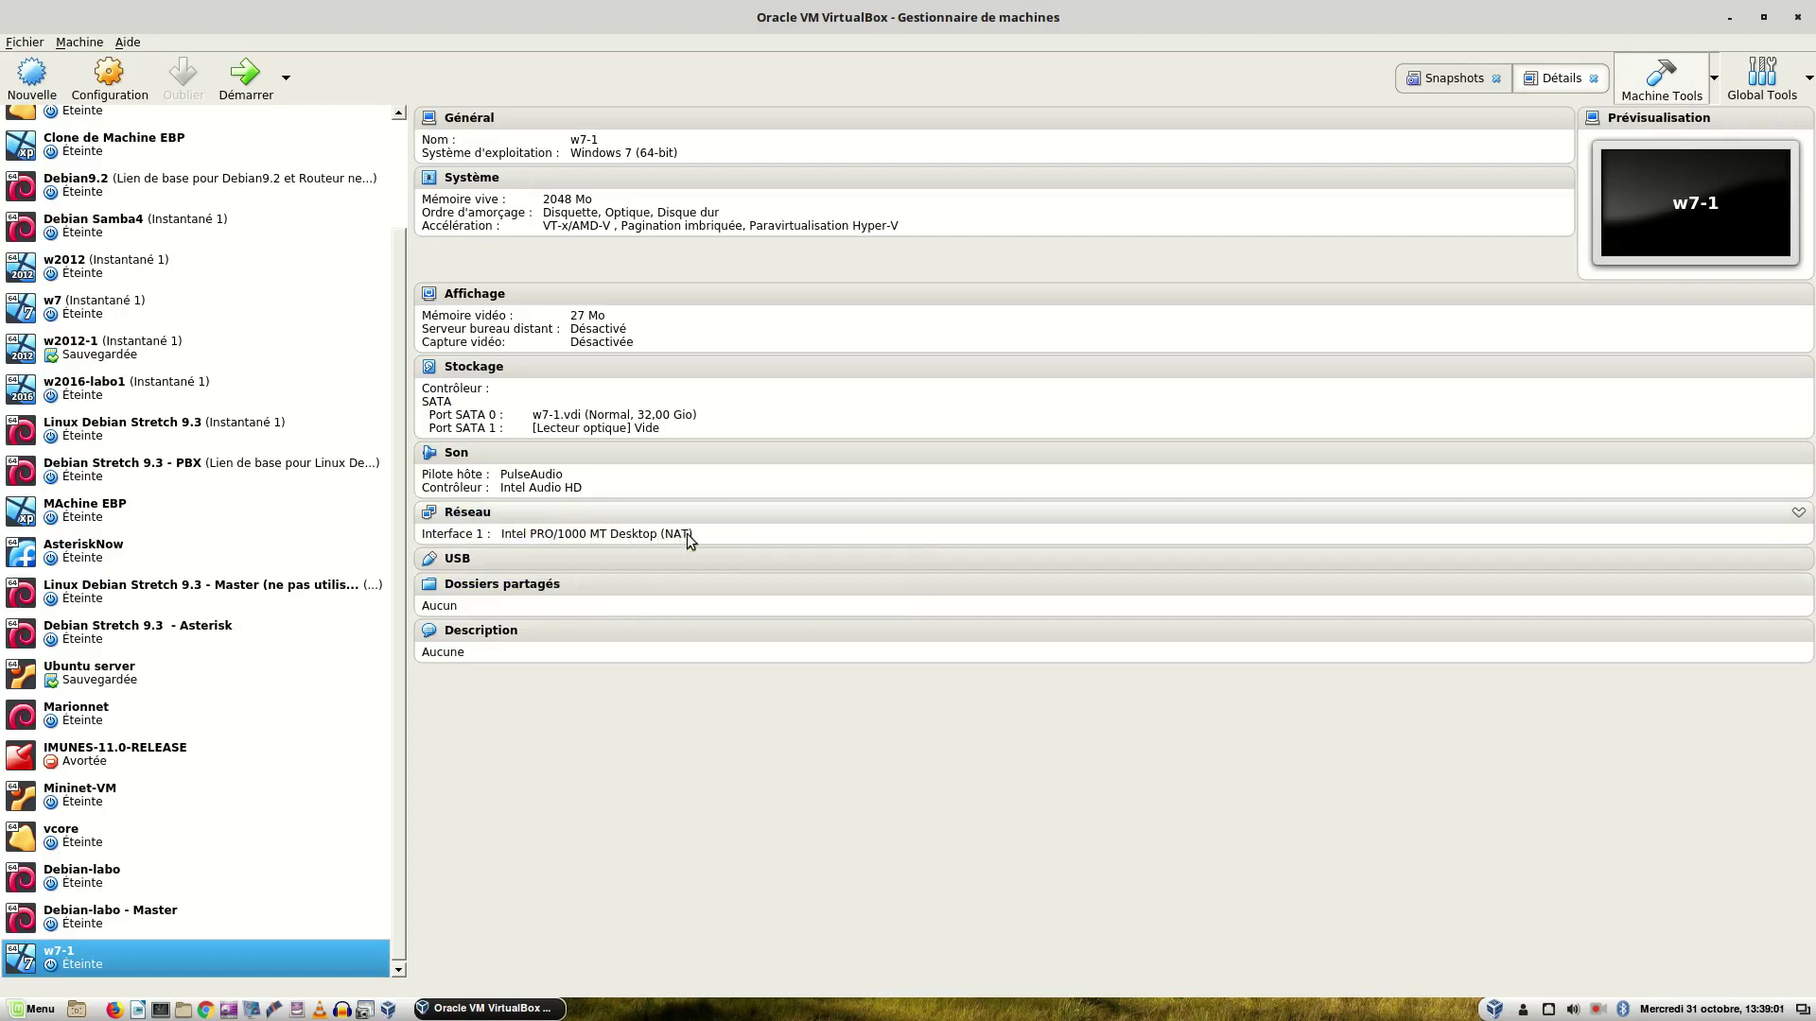
Set network adapter 1 of w7-1 to host-only mode (Réseau privé hôte) on vboxnet0 and save the settings.
{"action": "left_click", "coordinate": [470, 512]}
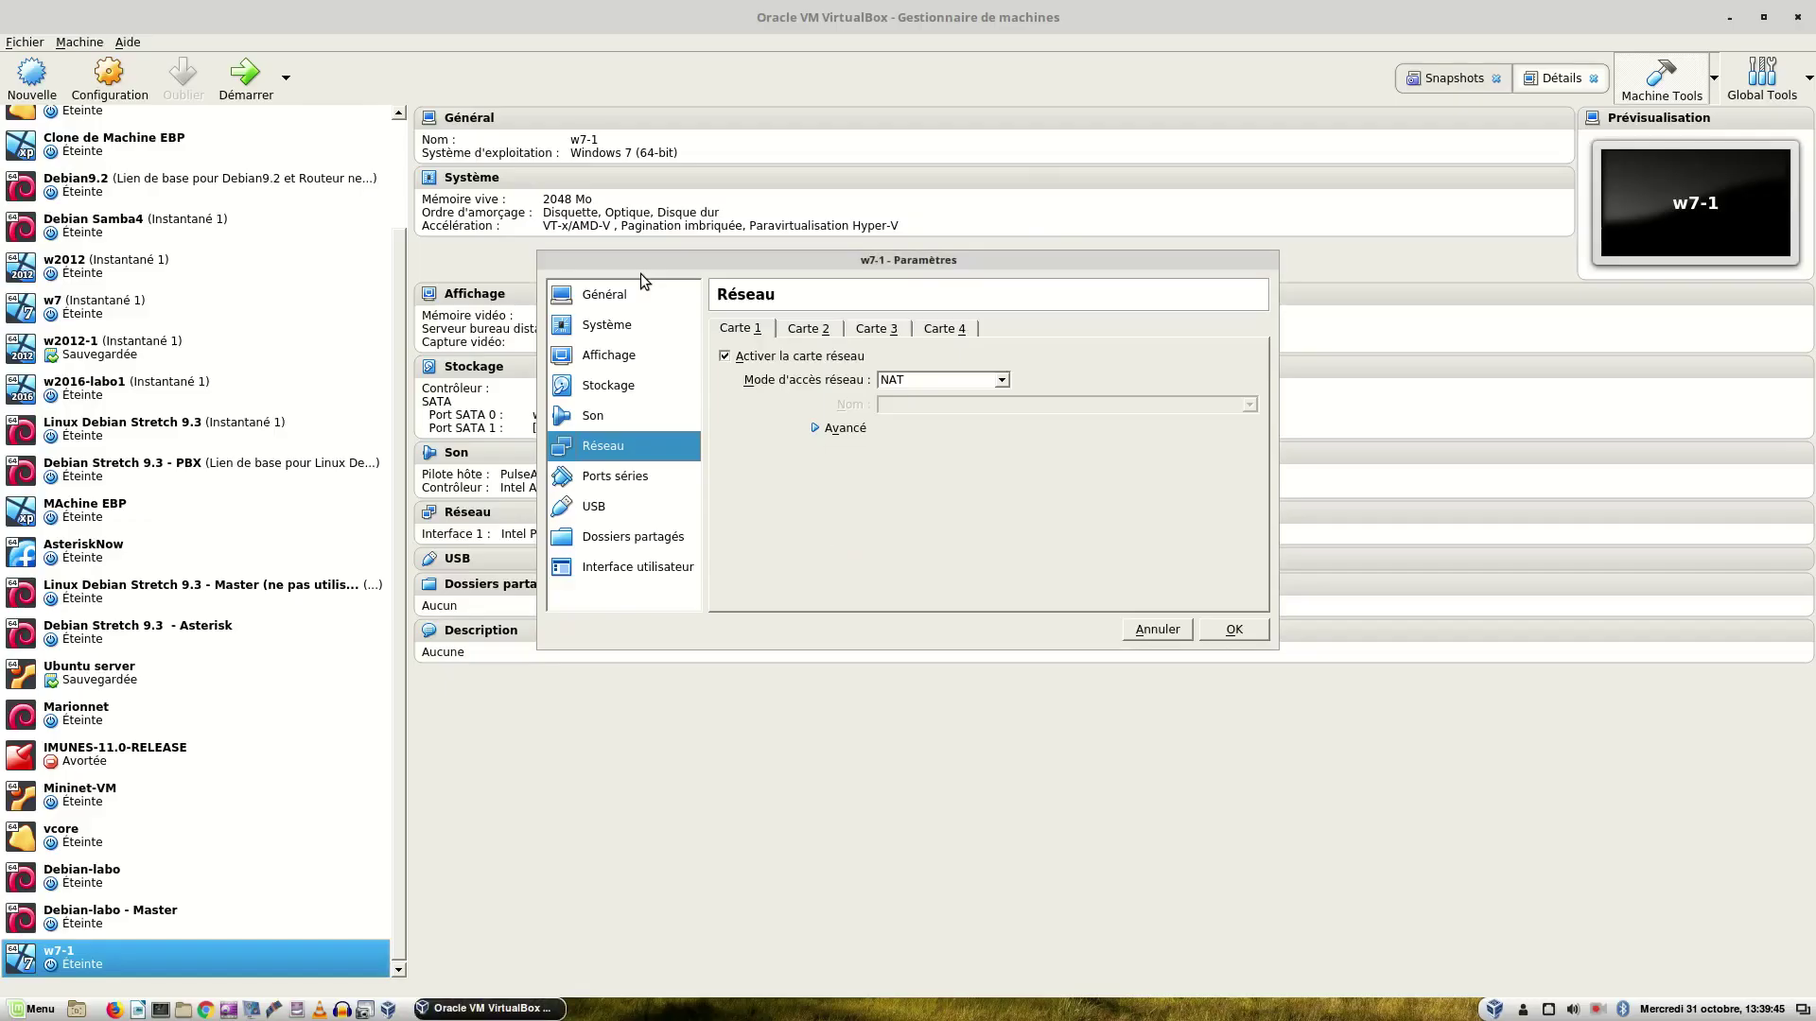
{"action": "left_click", "coordinate": [893, 379]}
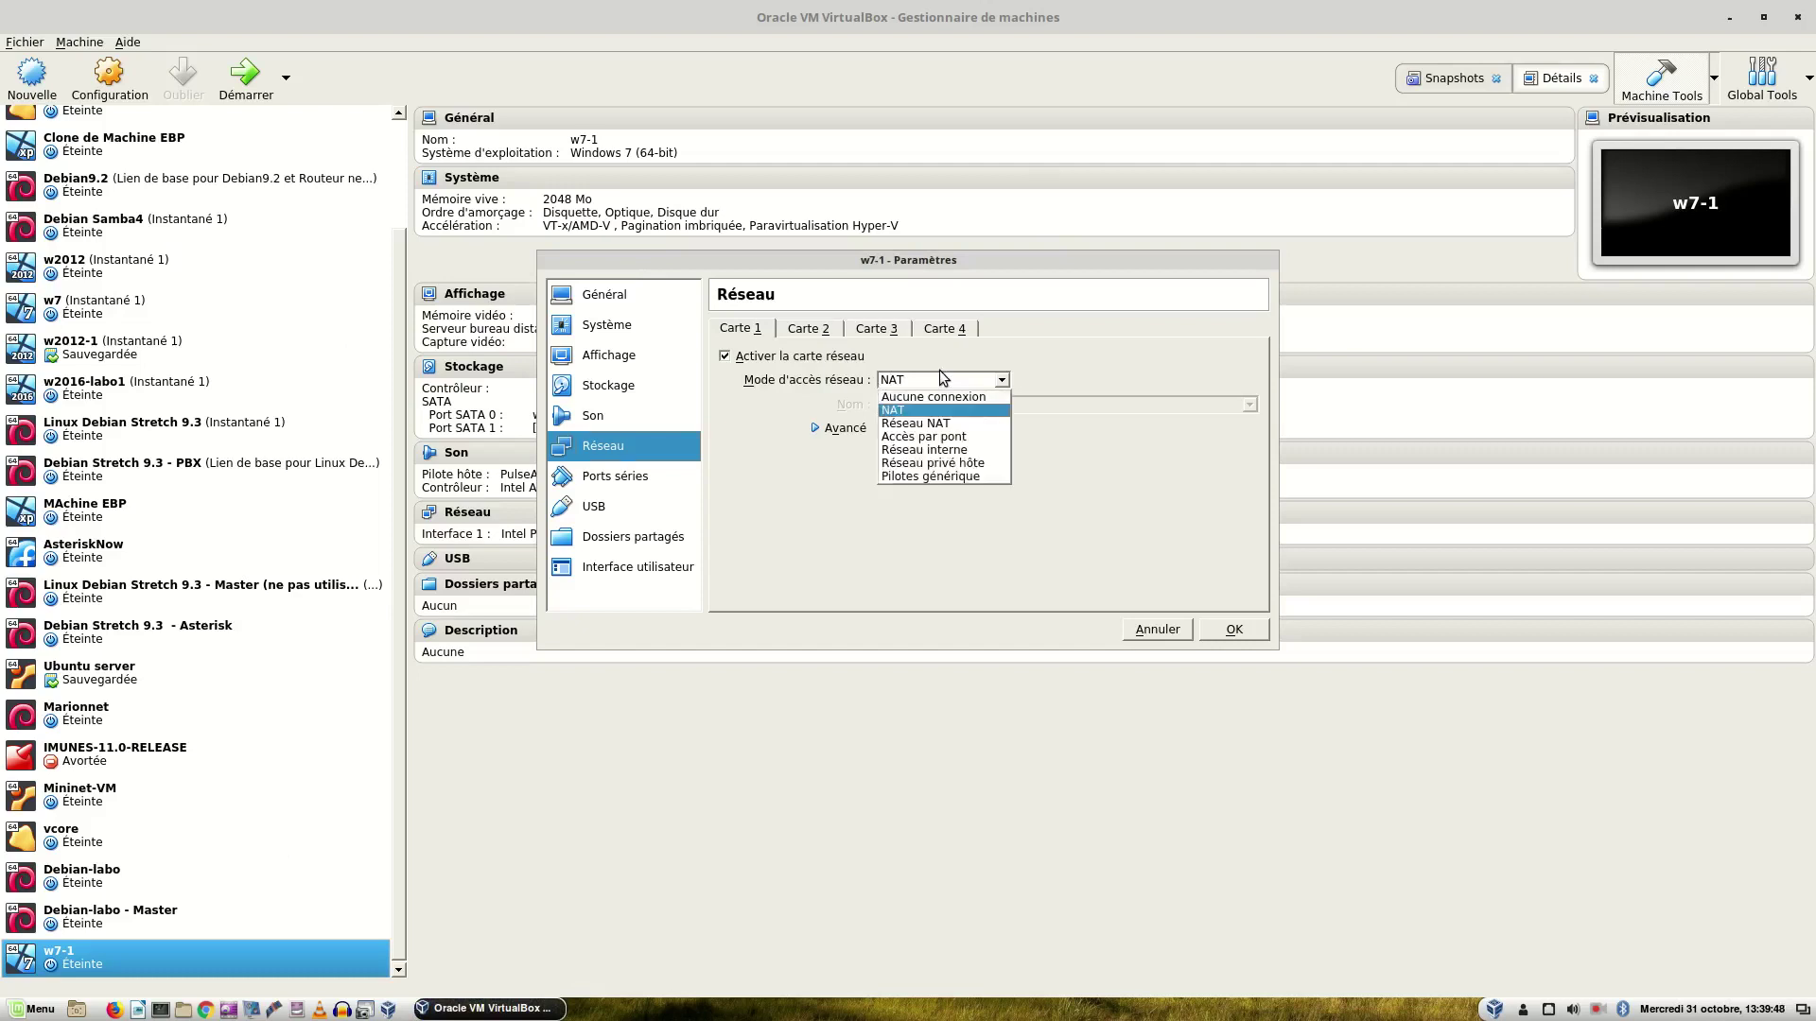
{"action": "left_click", "coordinate": [949, 465]}
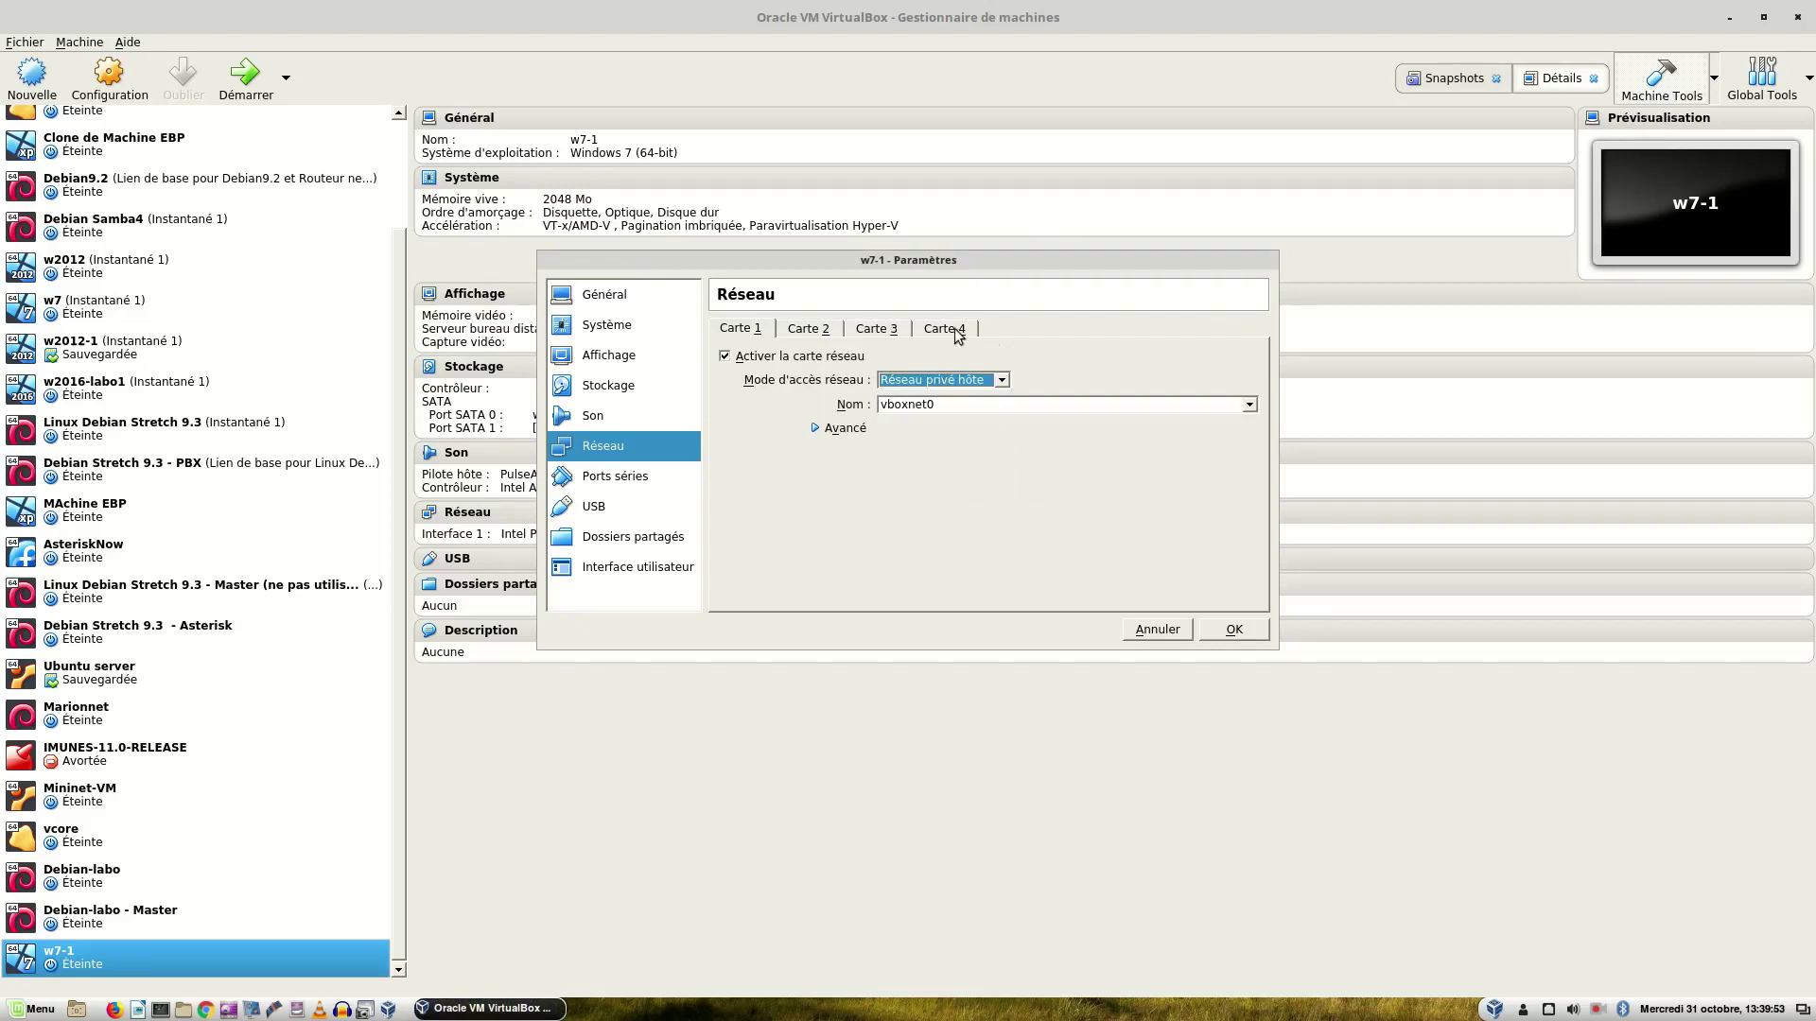
{"action": "left_click", "coordinate": [935, 408]}
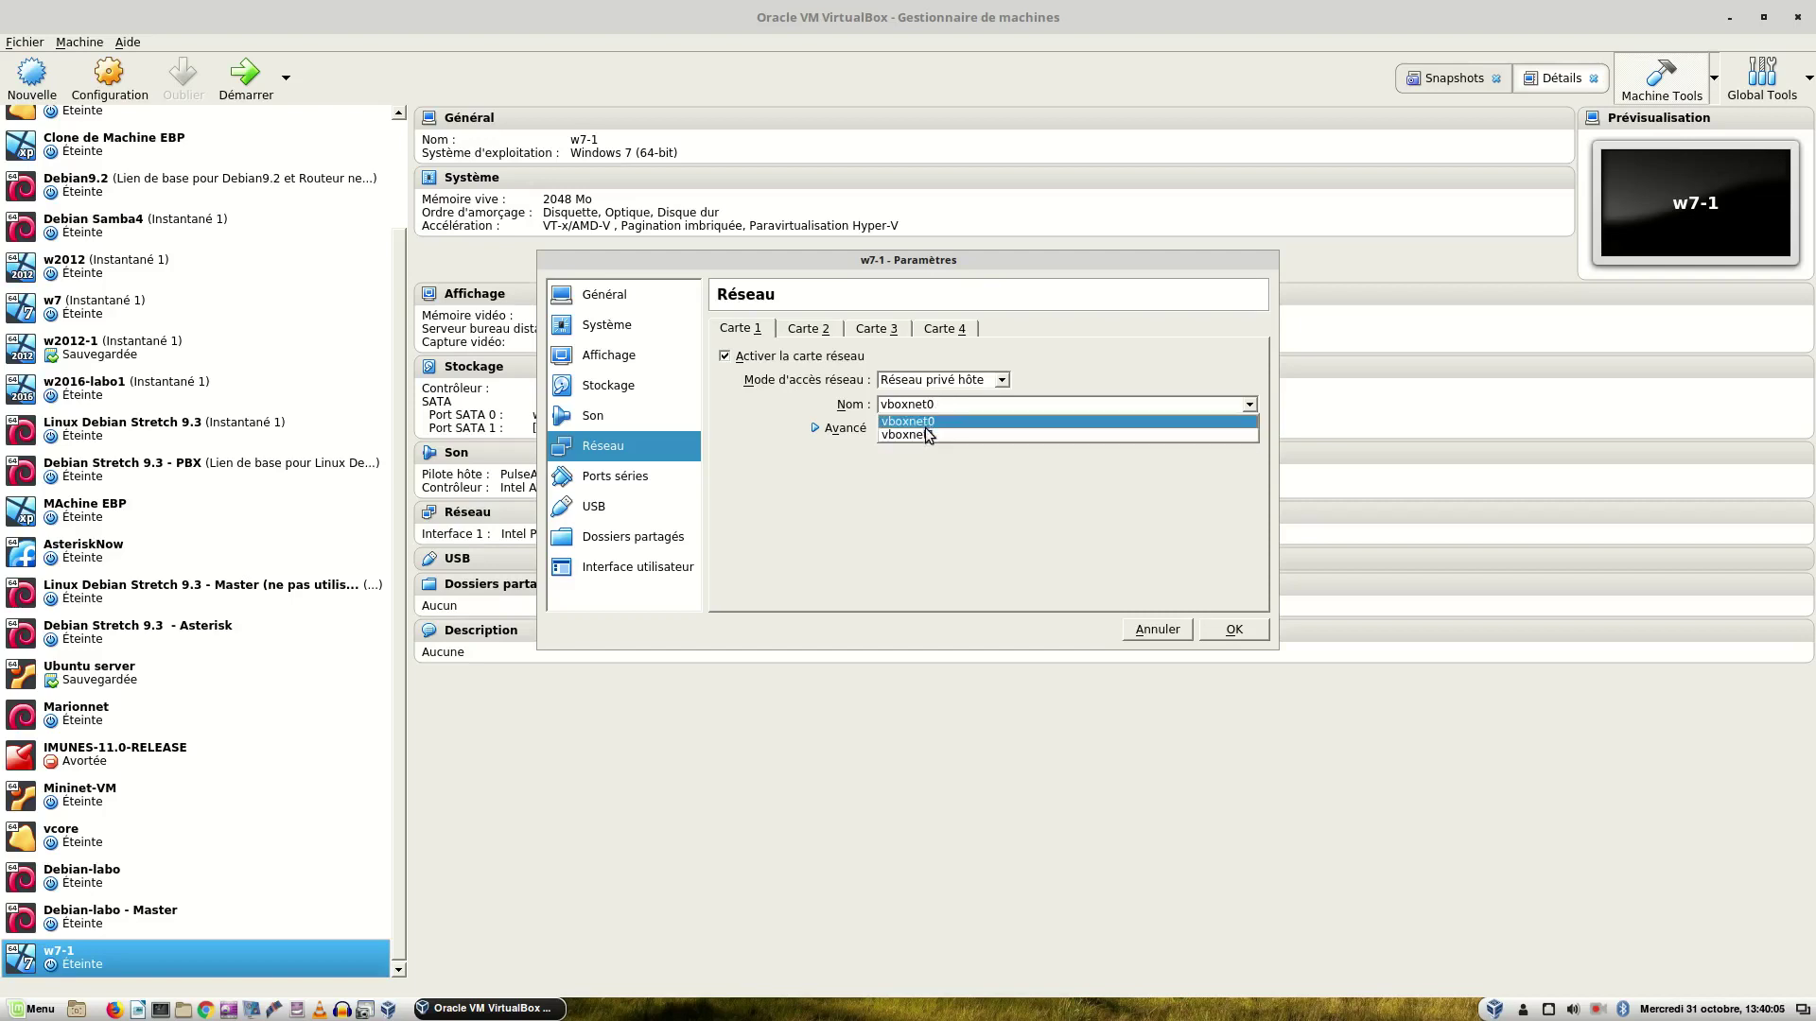
{"action": "left_click", "coordinate": [932, 422]}
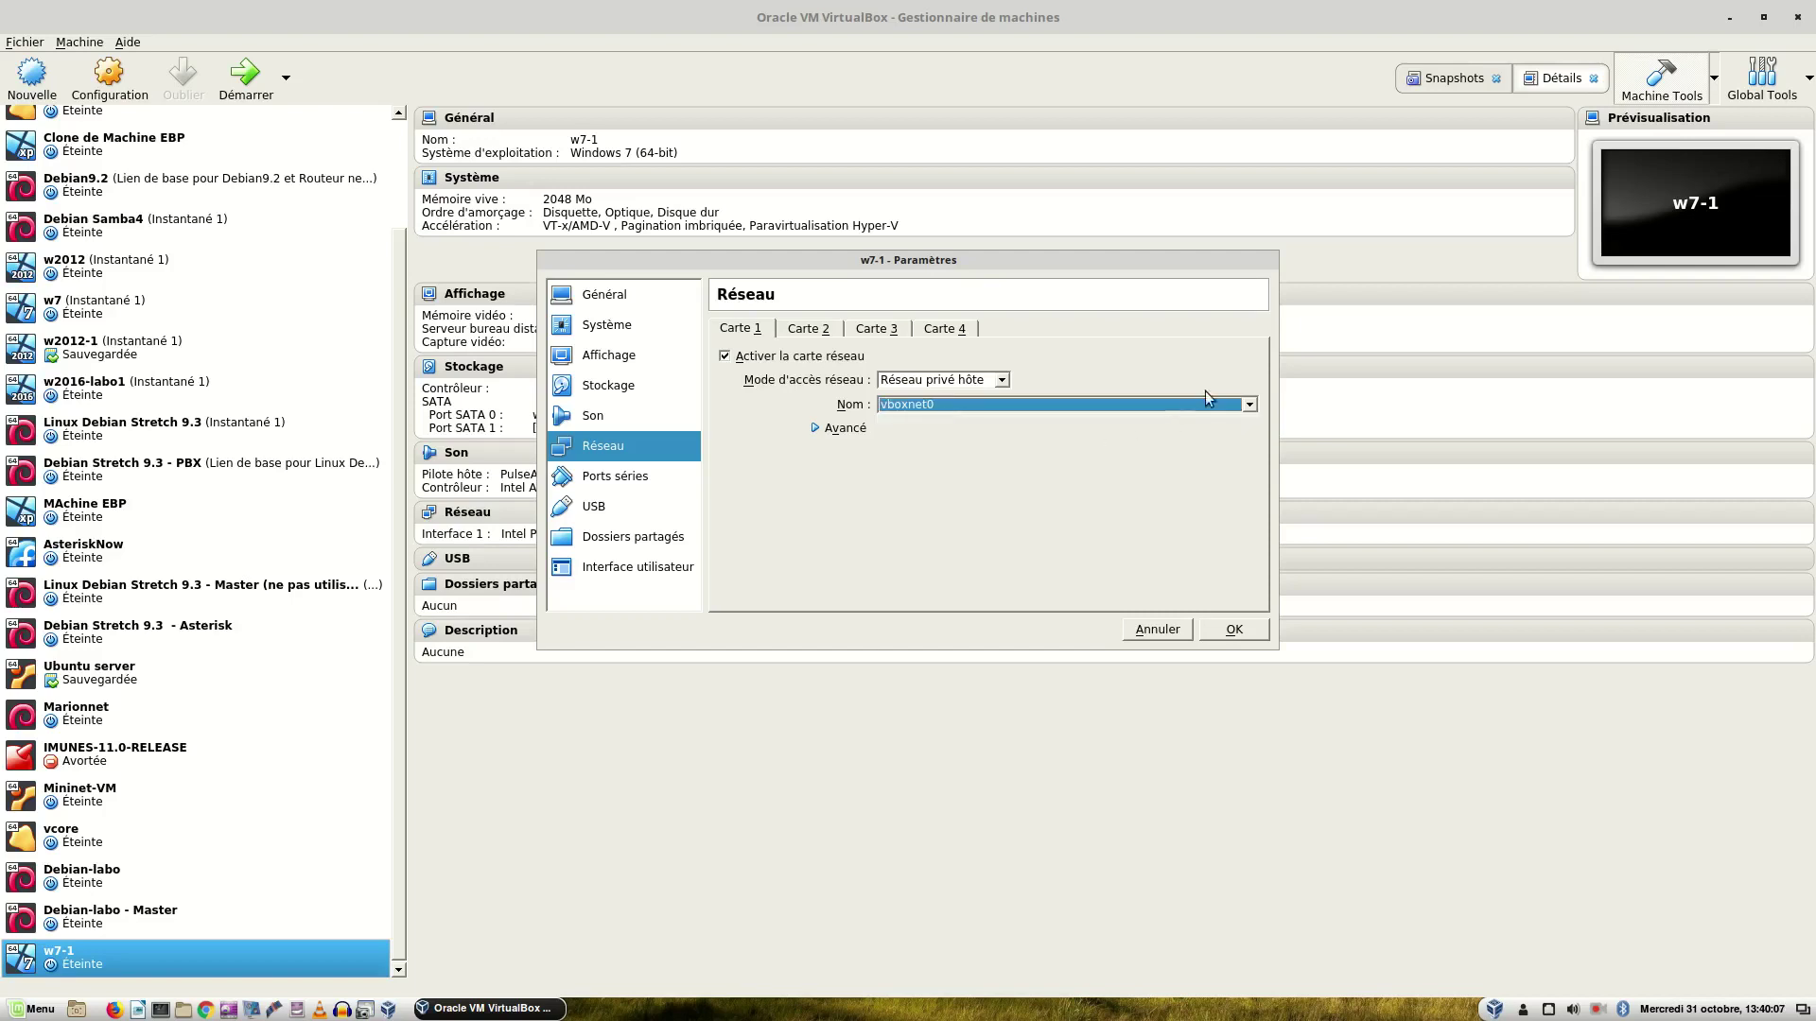
{"action": "left_click", "coordinate": [1252, 403]}
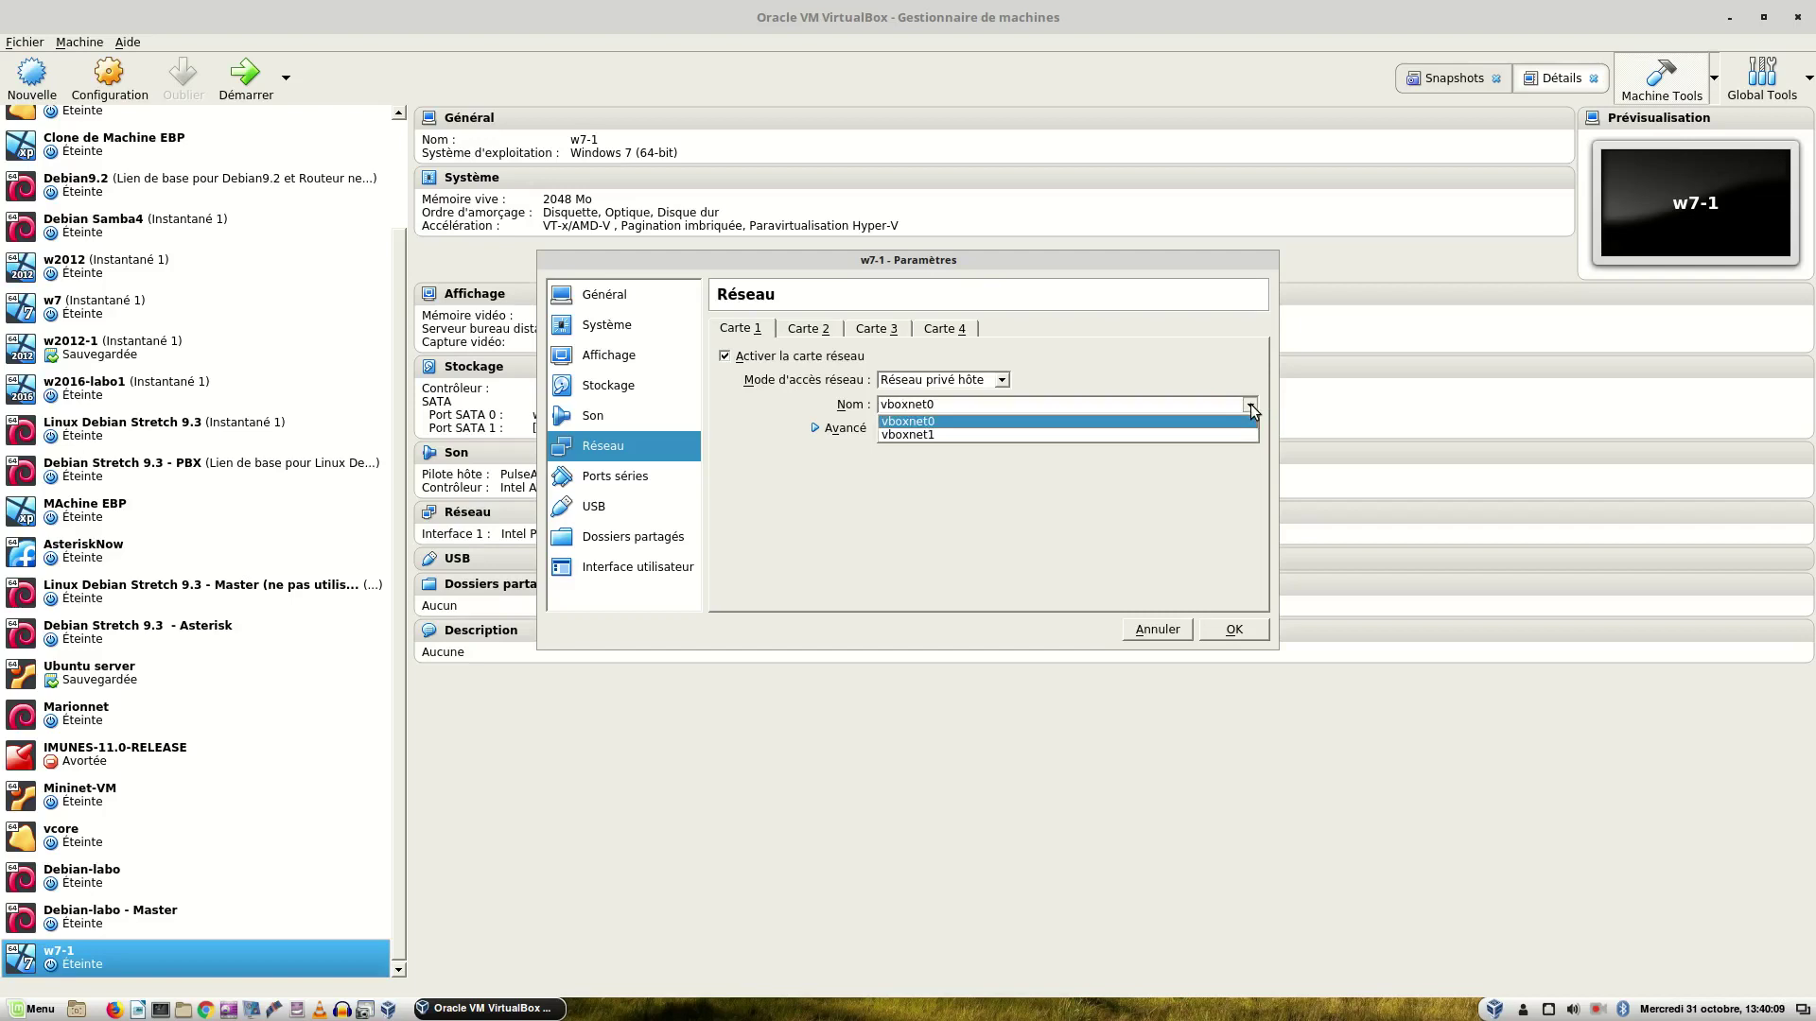
{"action": "left_click", "coordinate": [980, 401]}
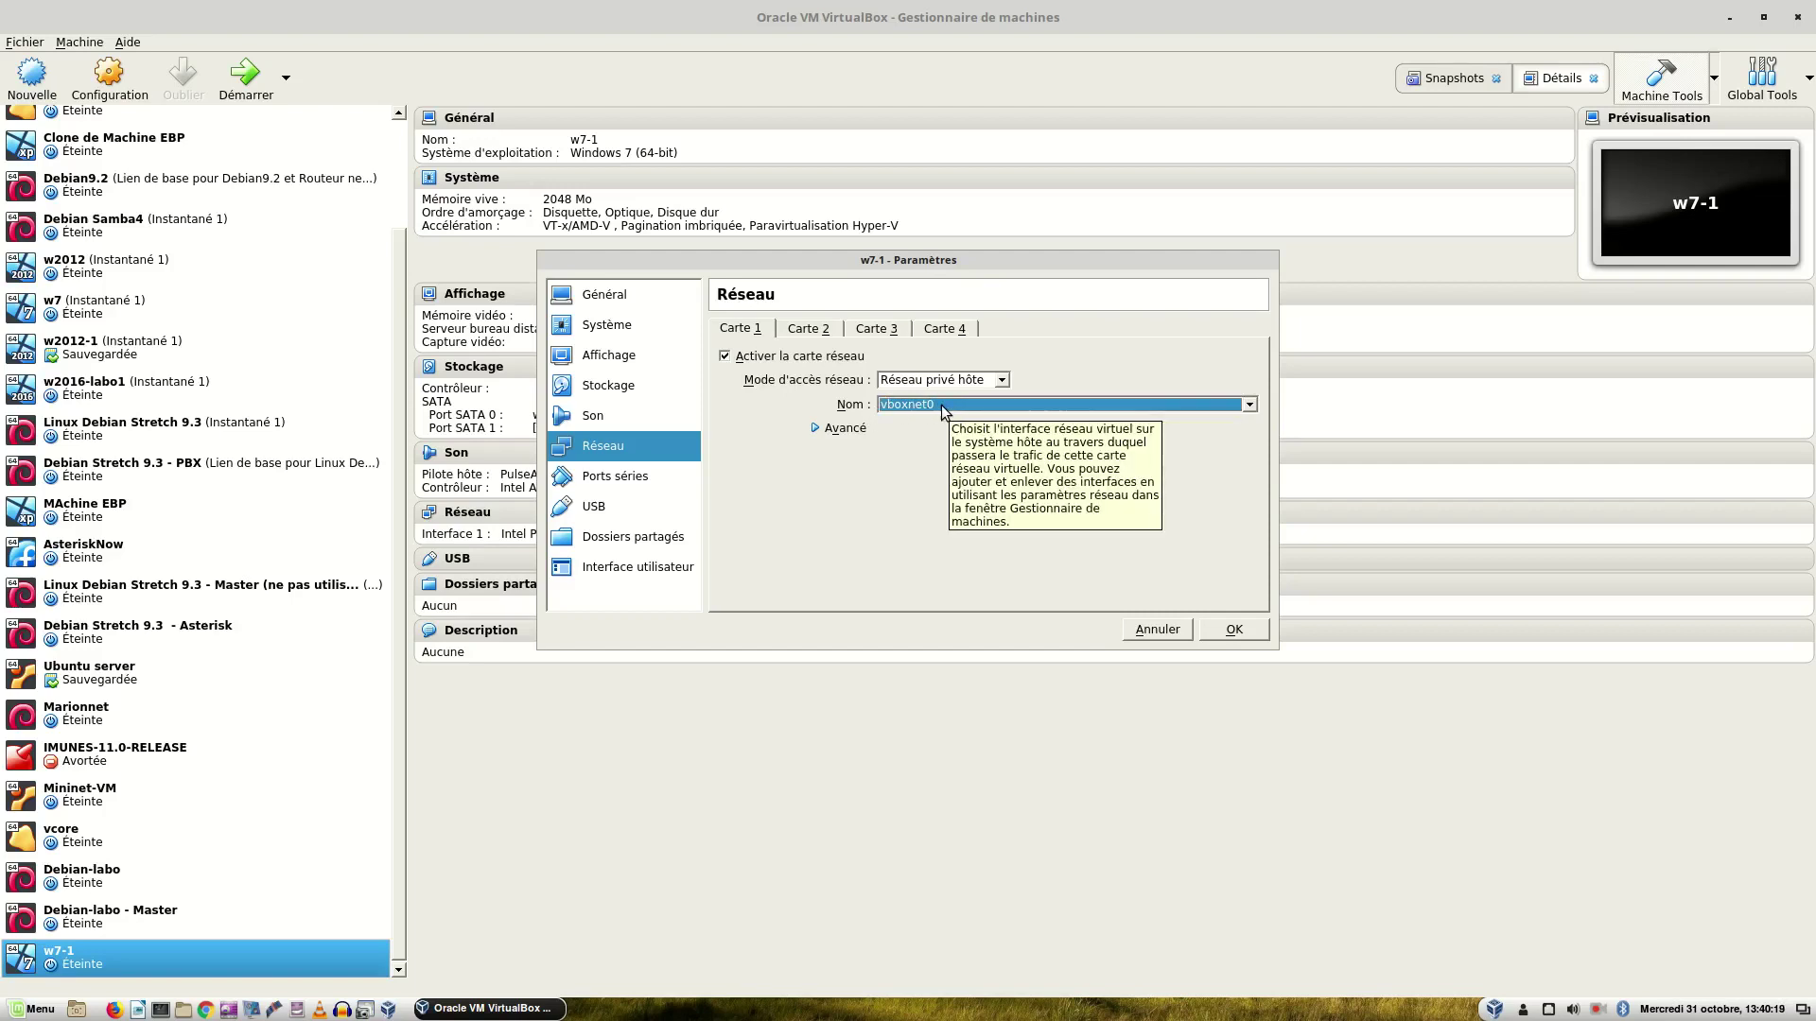
{"action": "left_click", "coordinate": [941, 407]}
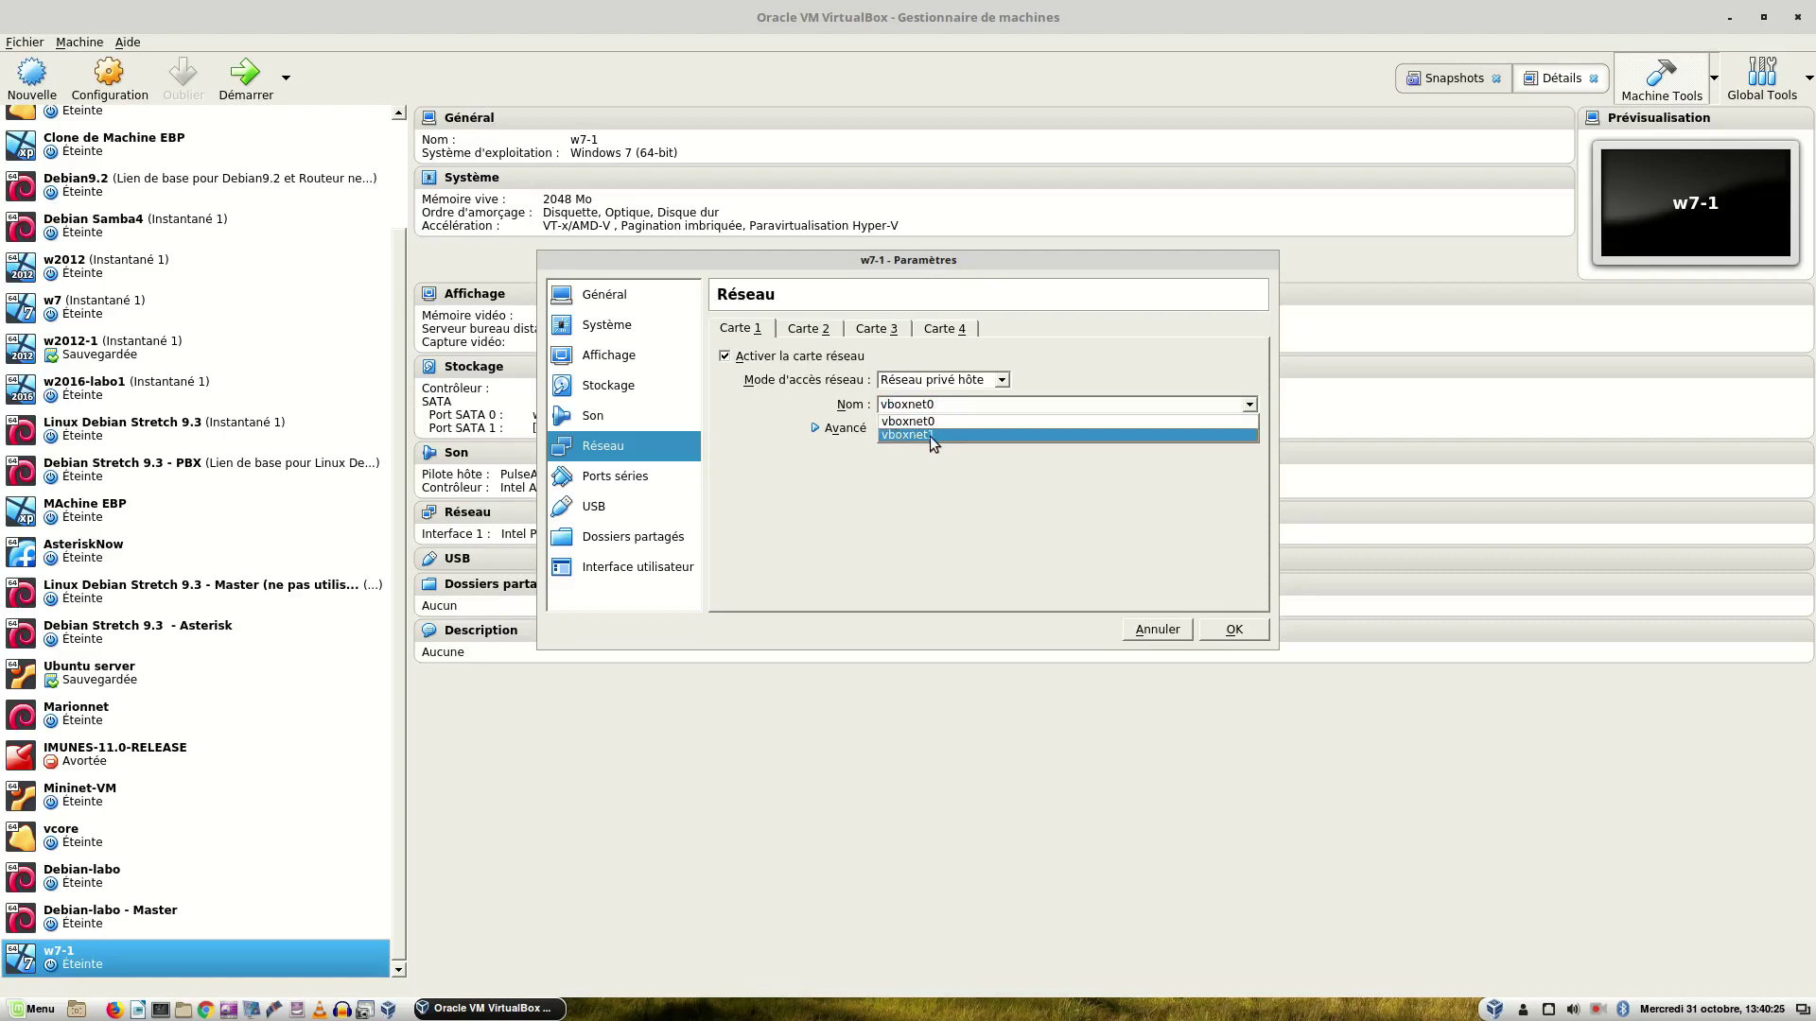
{"action": "left_click", "coordinate": [940, 425]}
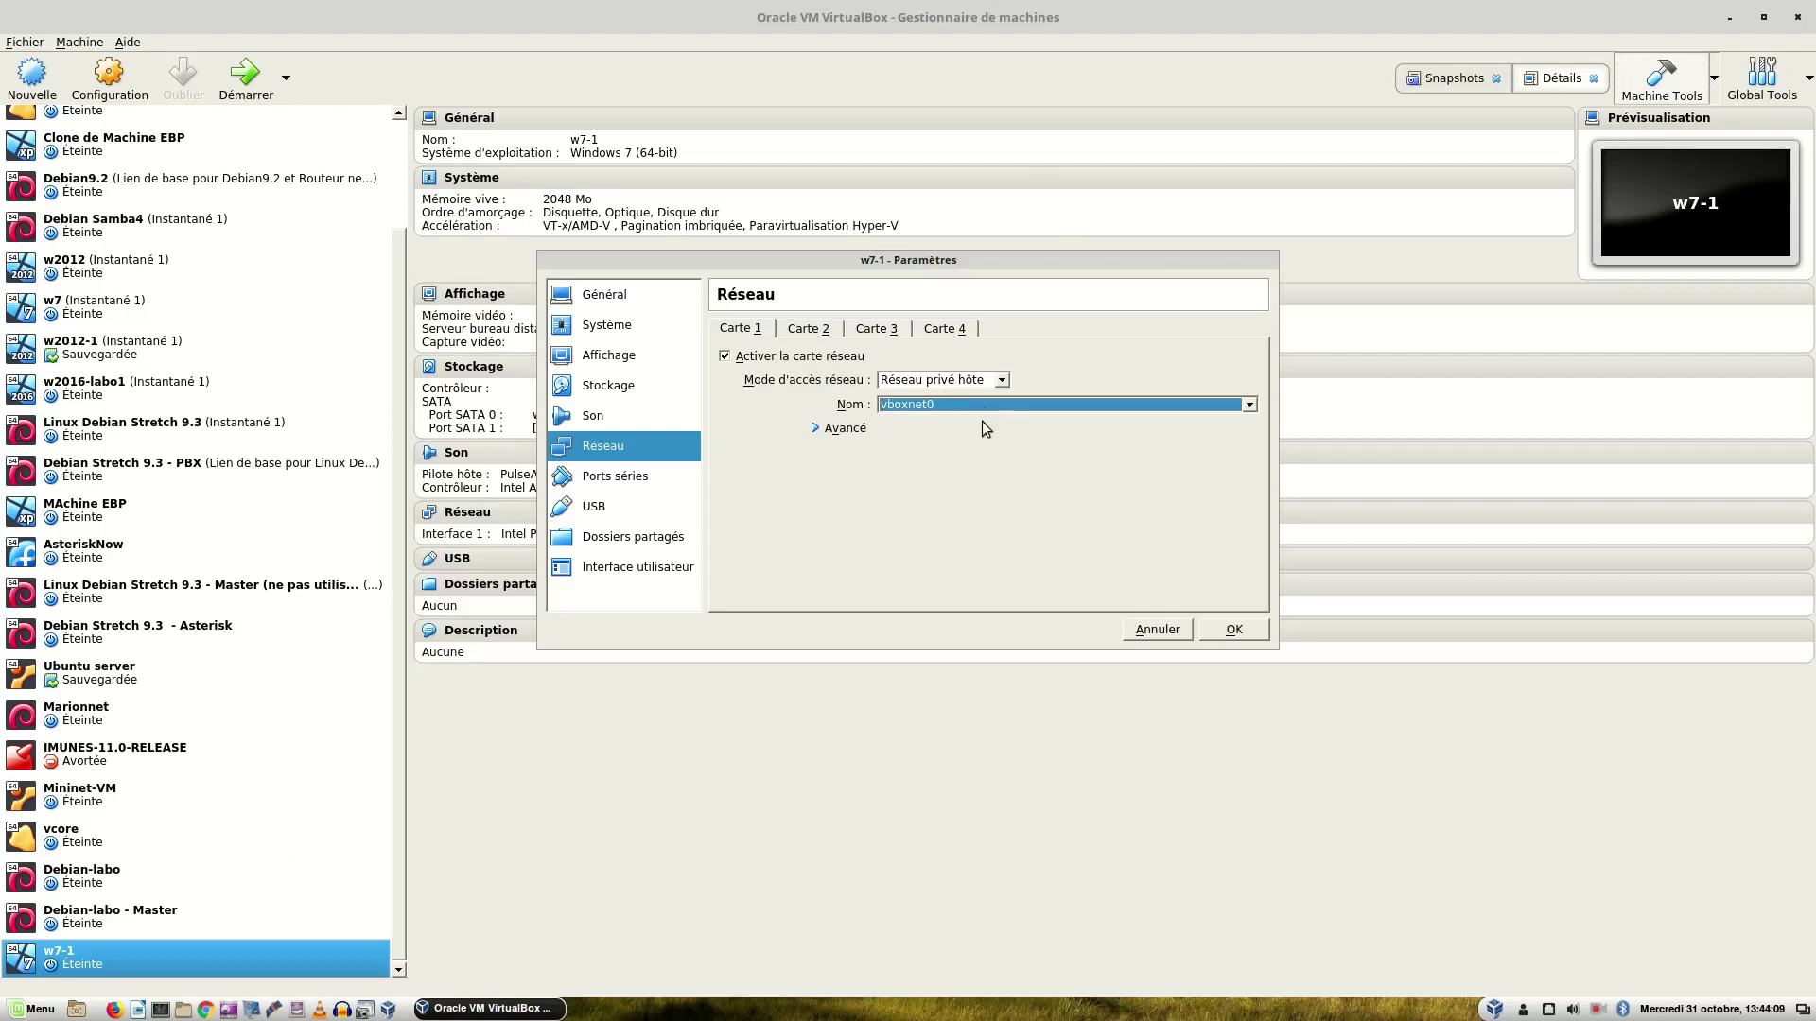
{"action": "left_click", "coordinate": [1264, 632]}
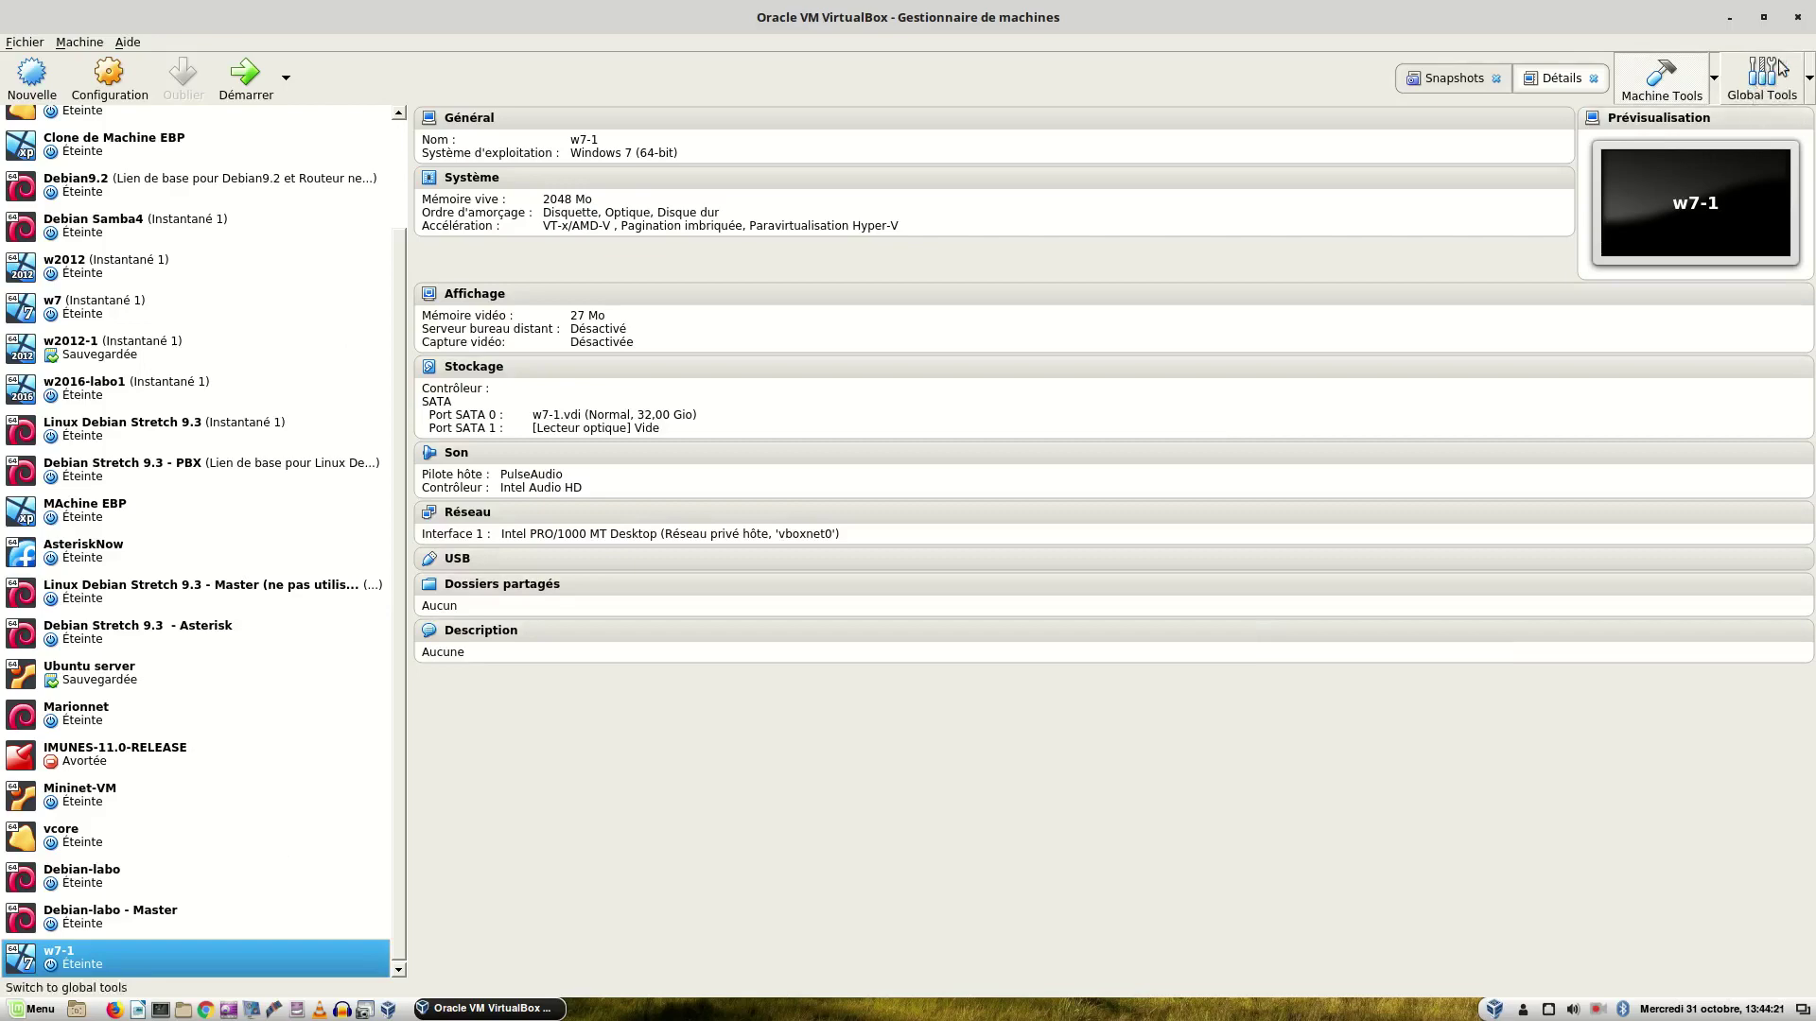
Open the Host Network Manager and examine the host-only networks and the IPv4 adapter properties of vboxnet0.
{"action": "left_click", "coordinate": [1753, 90]}
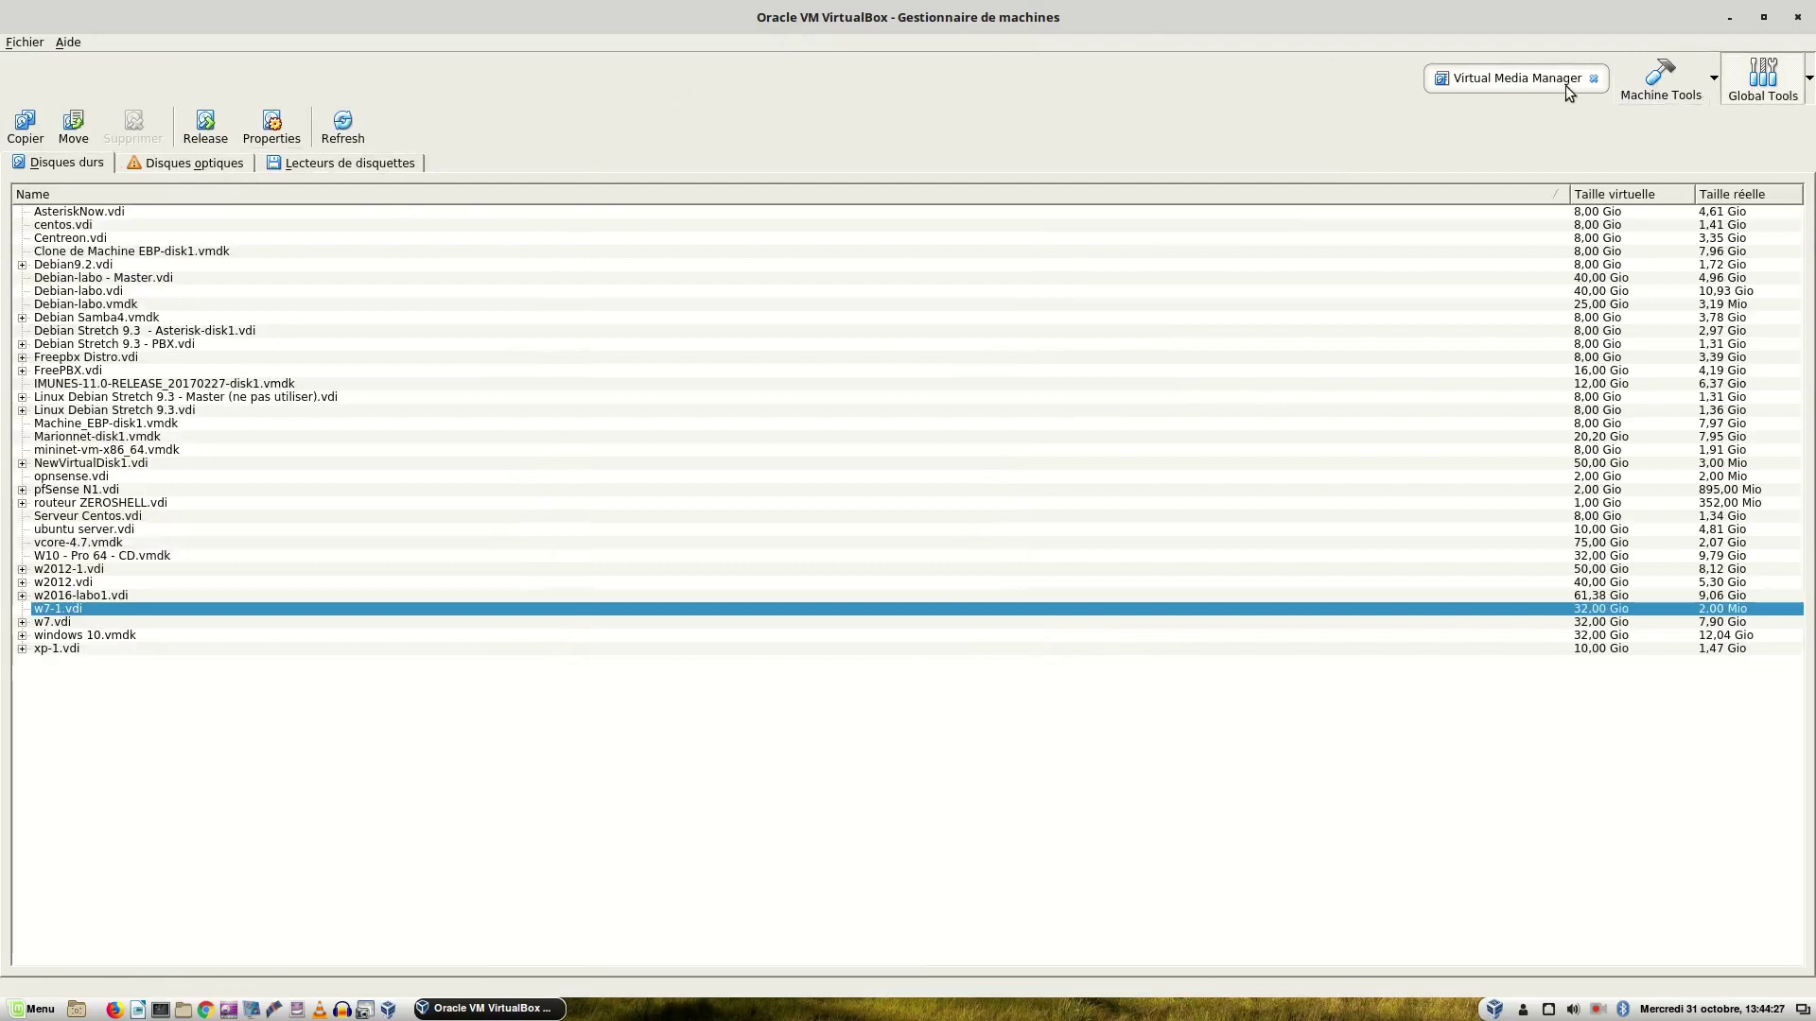
{"action": "left_click", "coordinate": [1806, 80]}
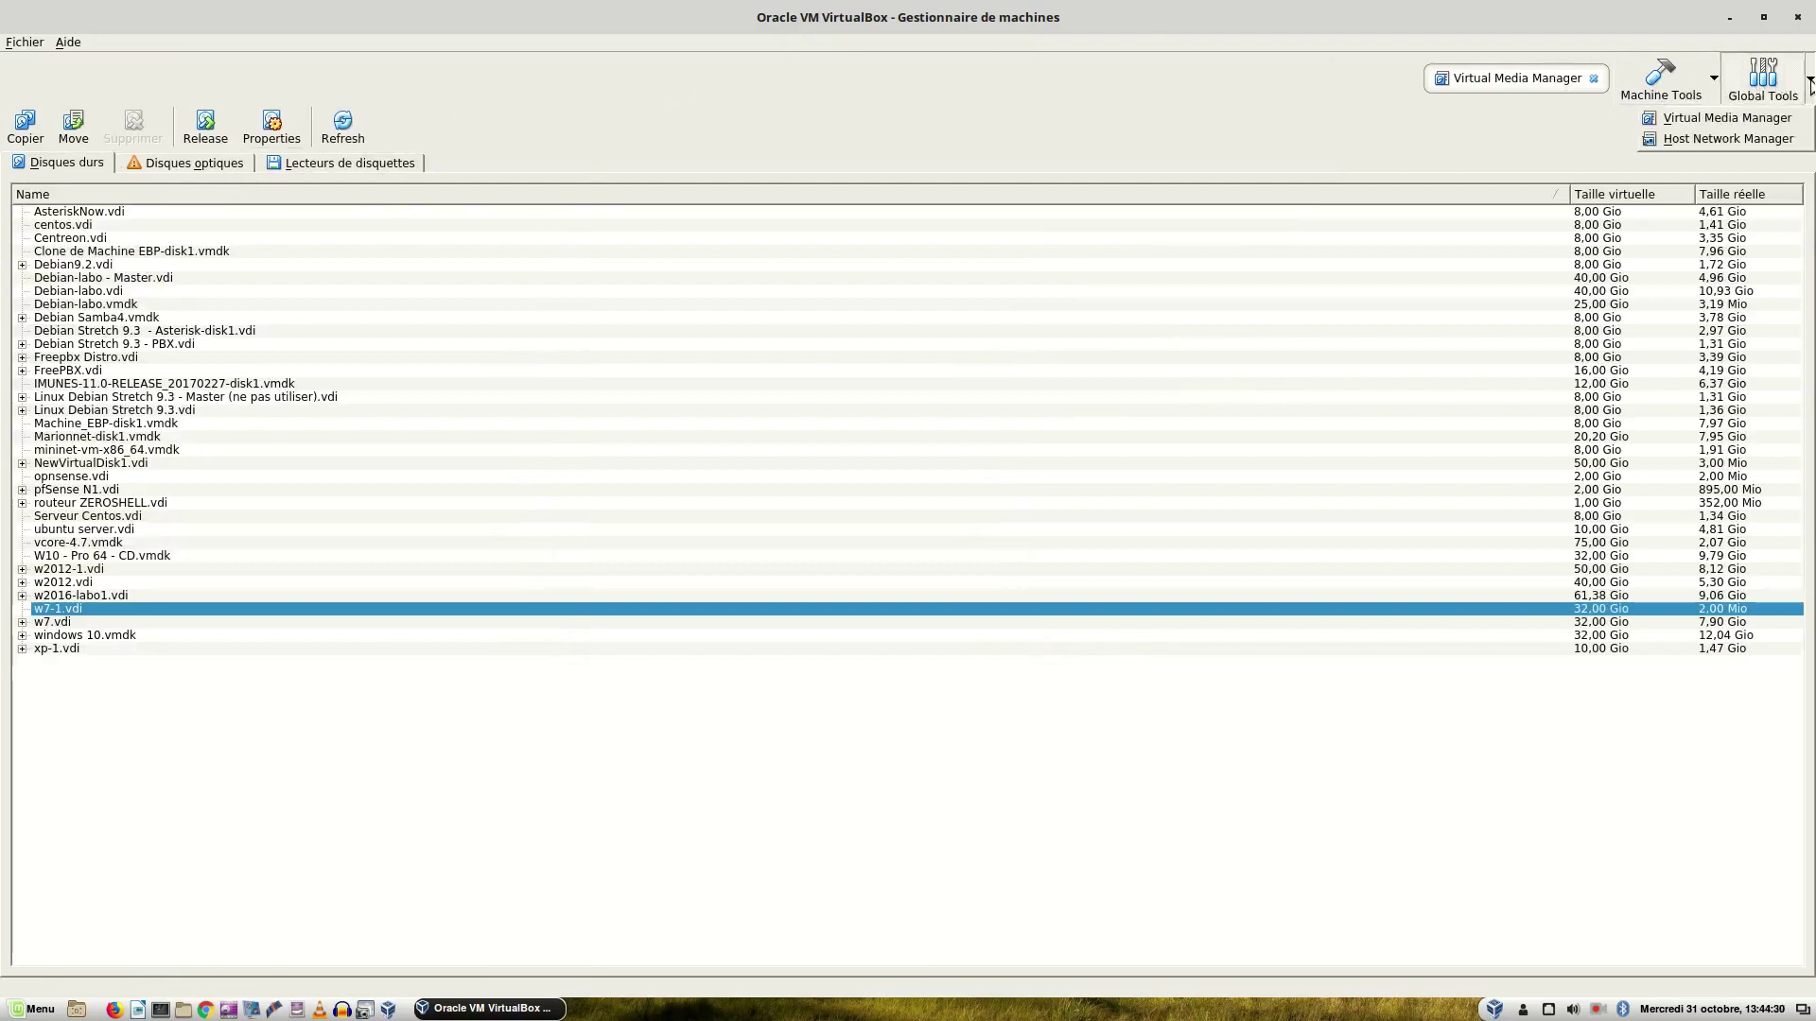
{"action": "left_click", "coordinate": [1699, 140]}
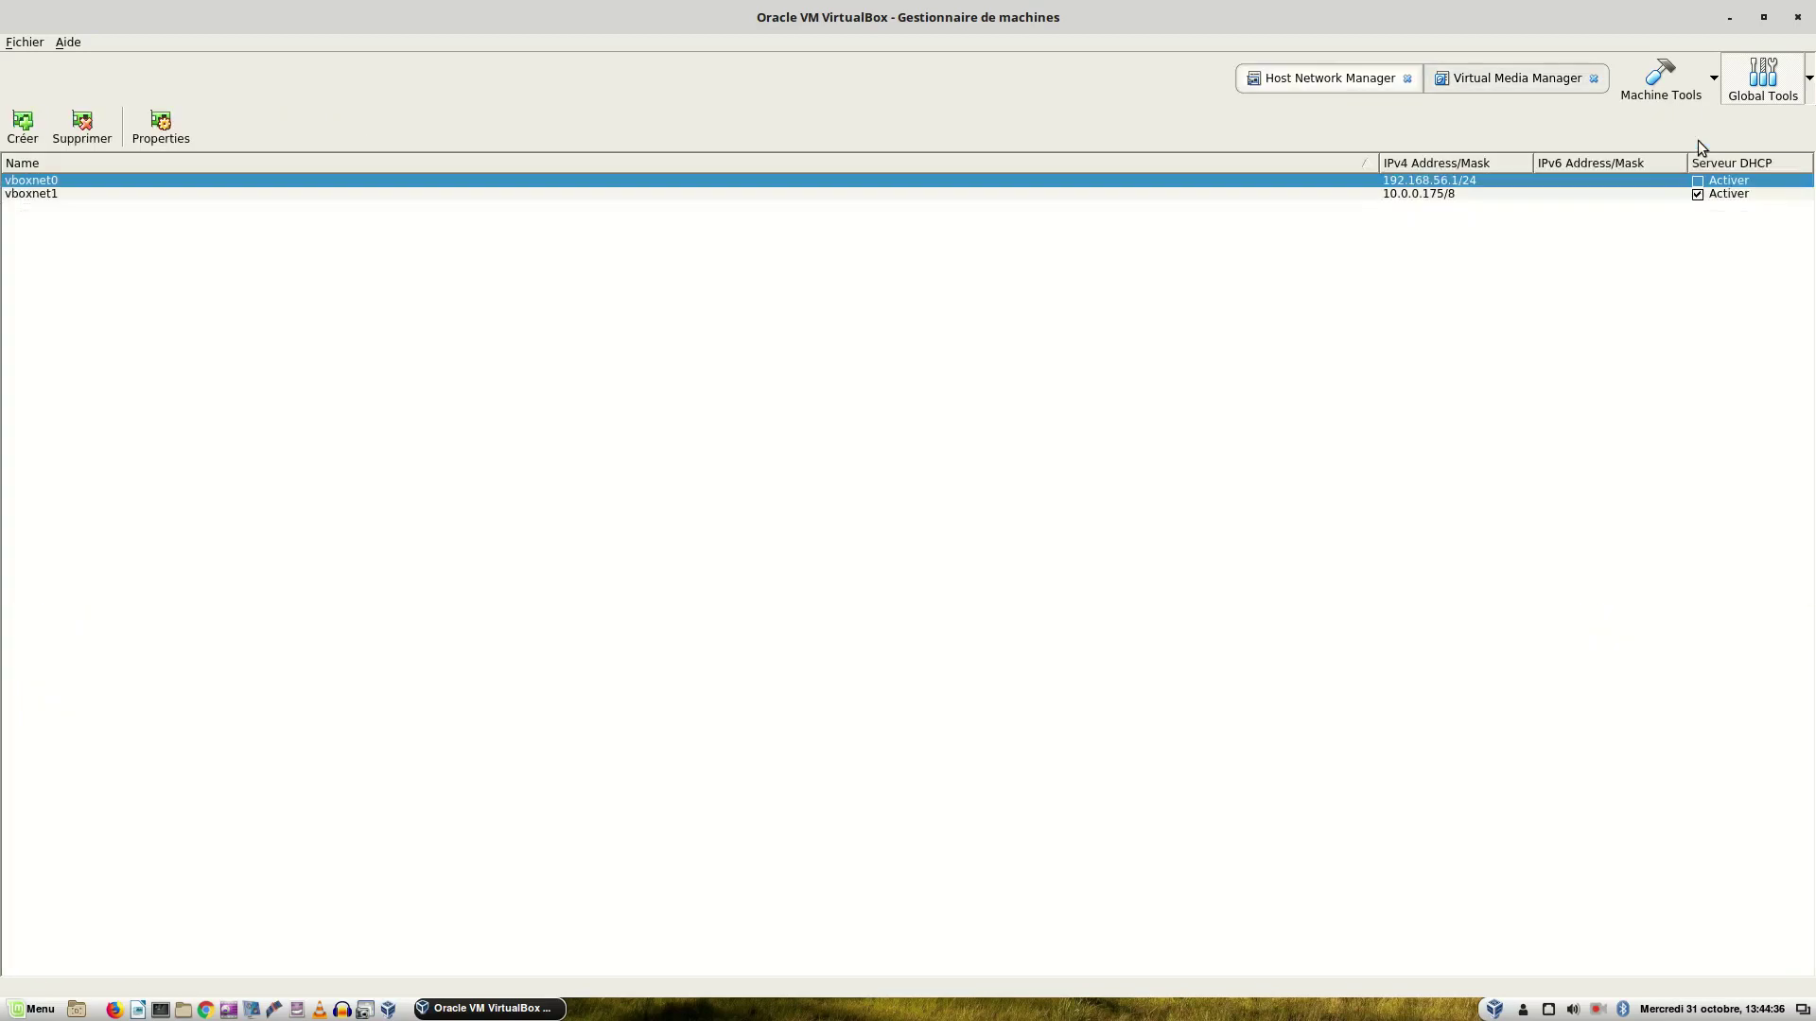
{"action": "left_click", "coordinate": [44, 194]}
{"action": "left_click", "coordinate": [44, 182]}
{"action": "left_click", "coordinate": [44, 194]}
{"action": "left_click", "coordinate": [49, 179]}
{"action": "left_click", "coordinate": [48, 195]}
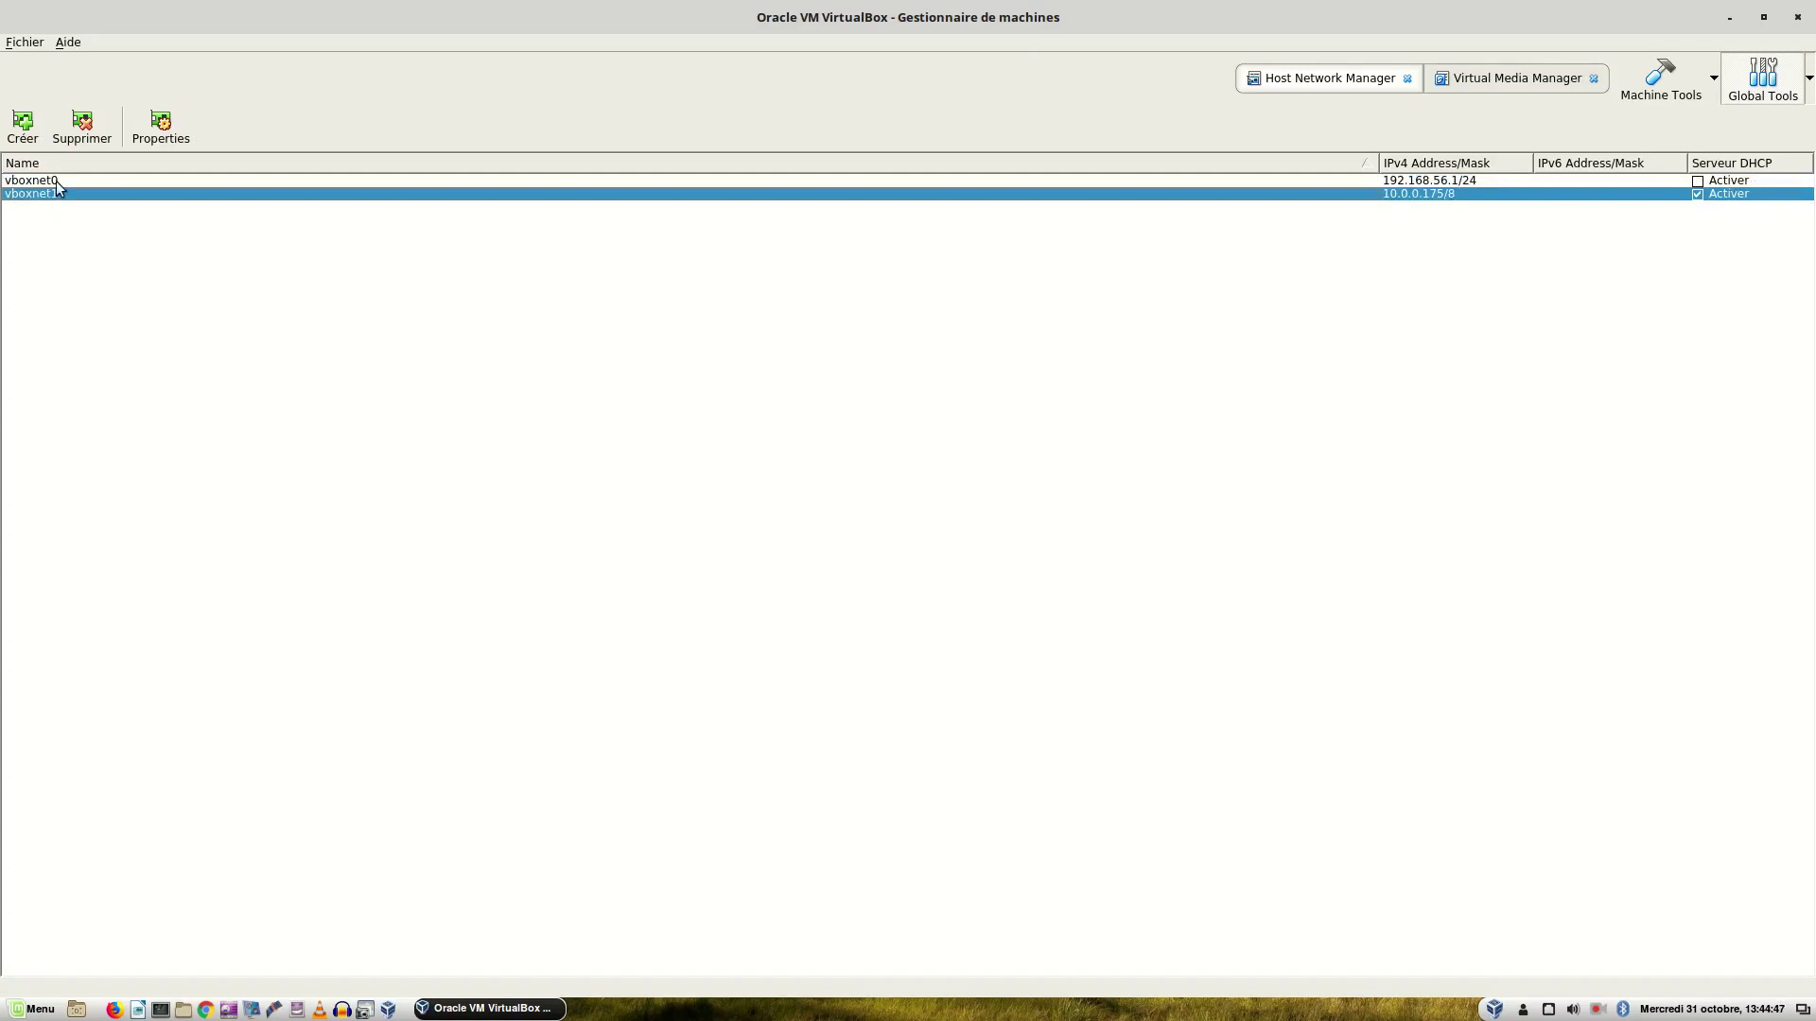
{"action": "left_click", "coordinate": [55, 182]}
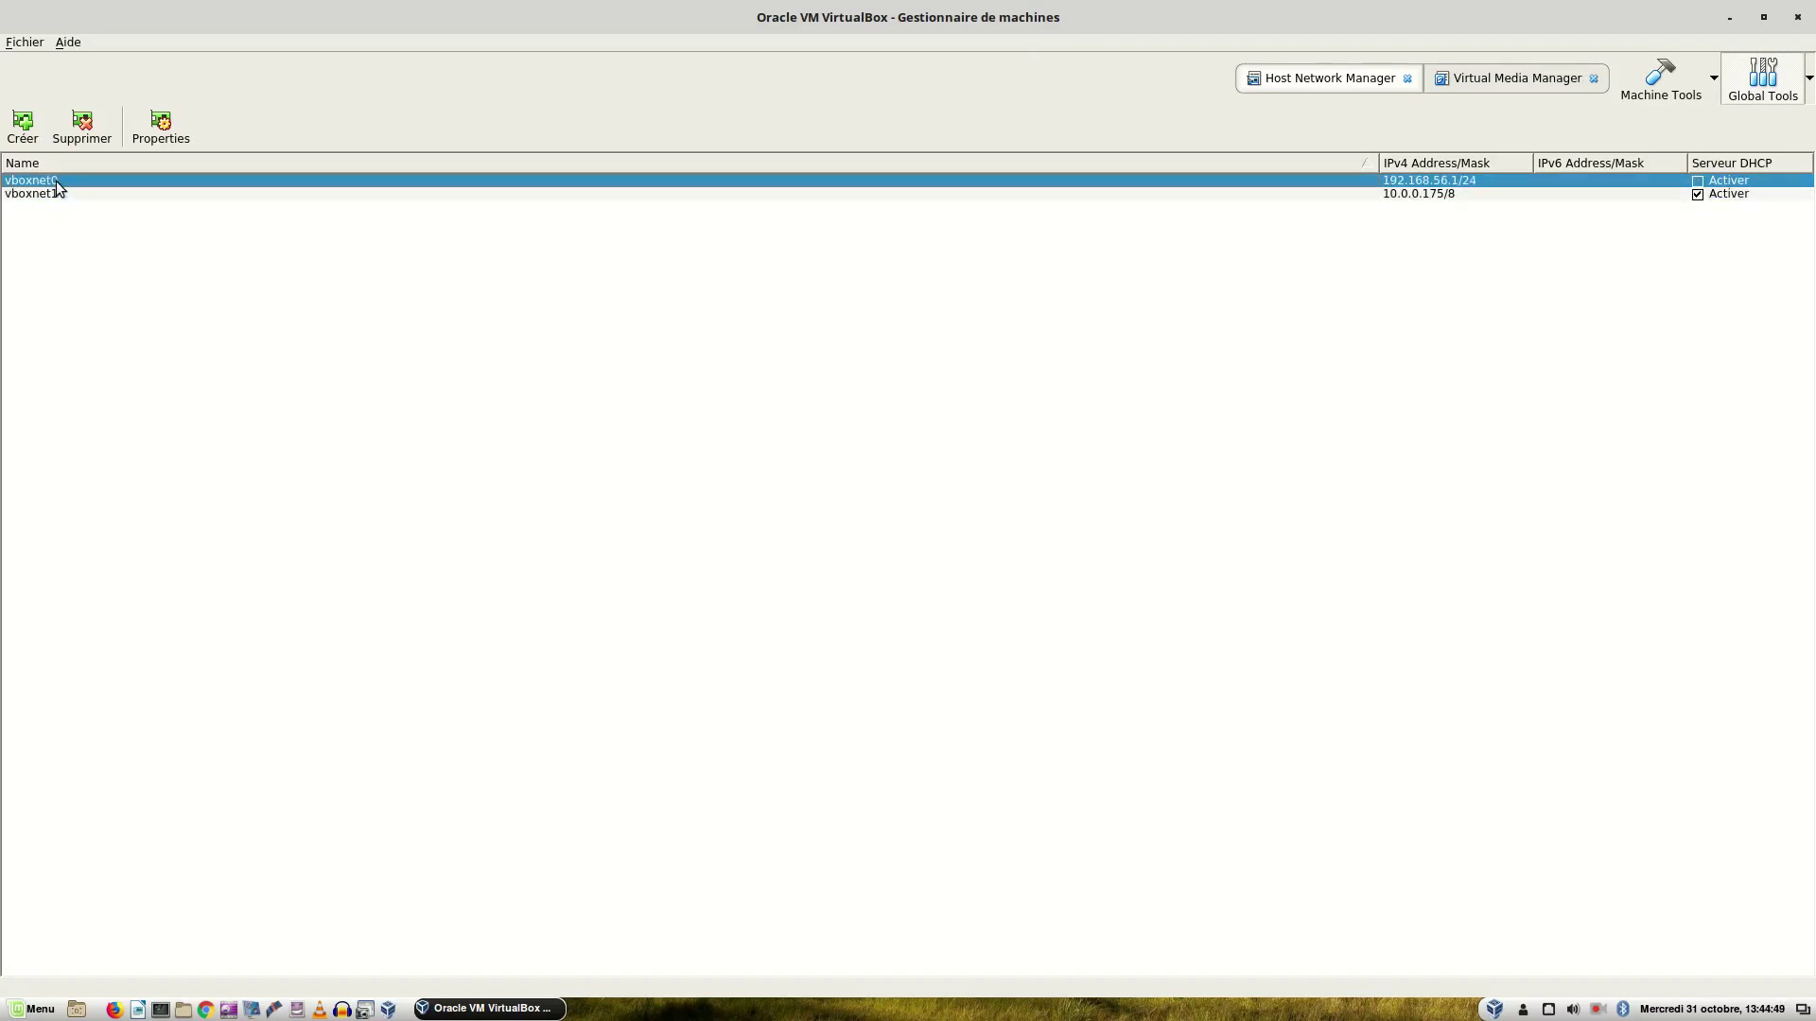
{"action": "double_click", "coordinate": [54, 179]}
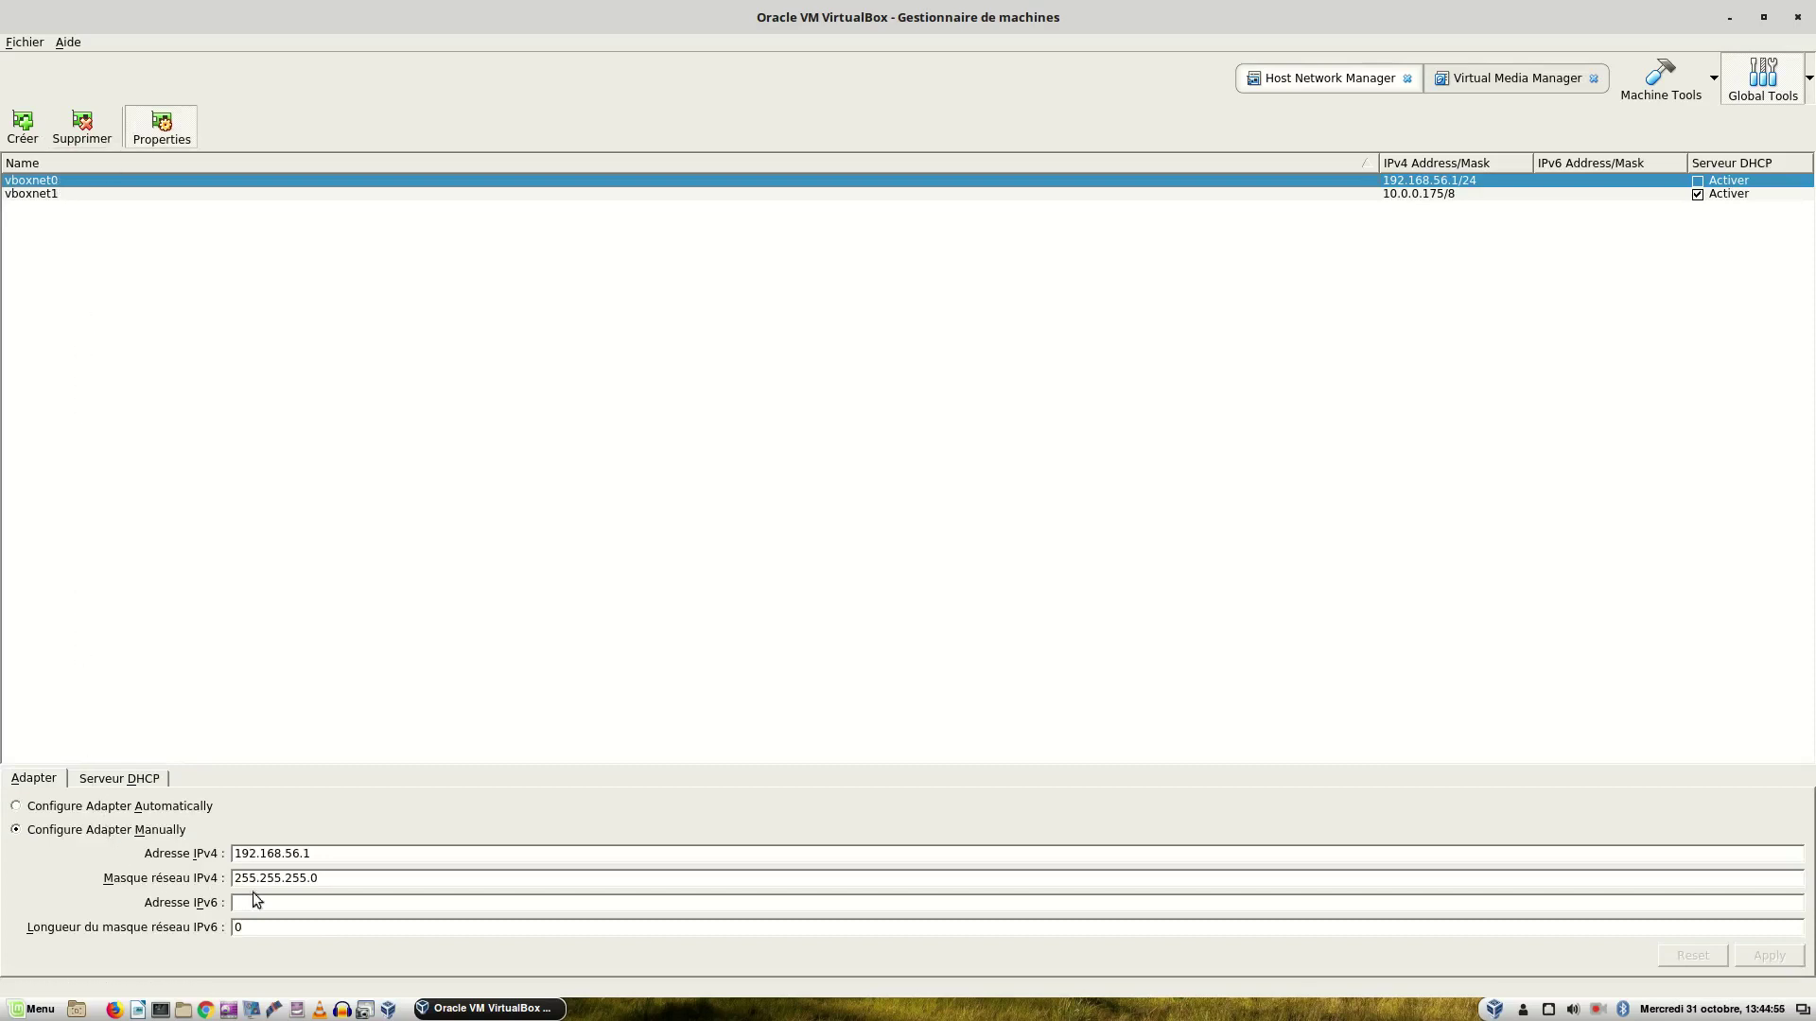
{"action": "left_click_drag", "start_coordinate": [347, 855], "coordinate": [208, 847]}
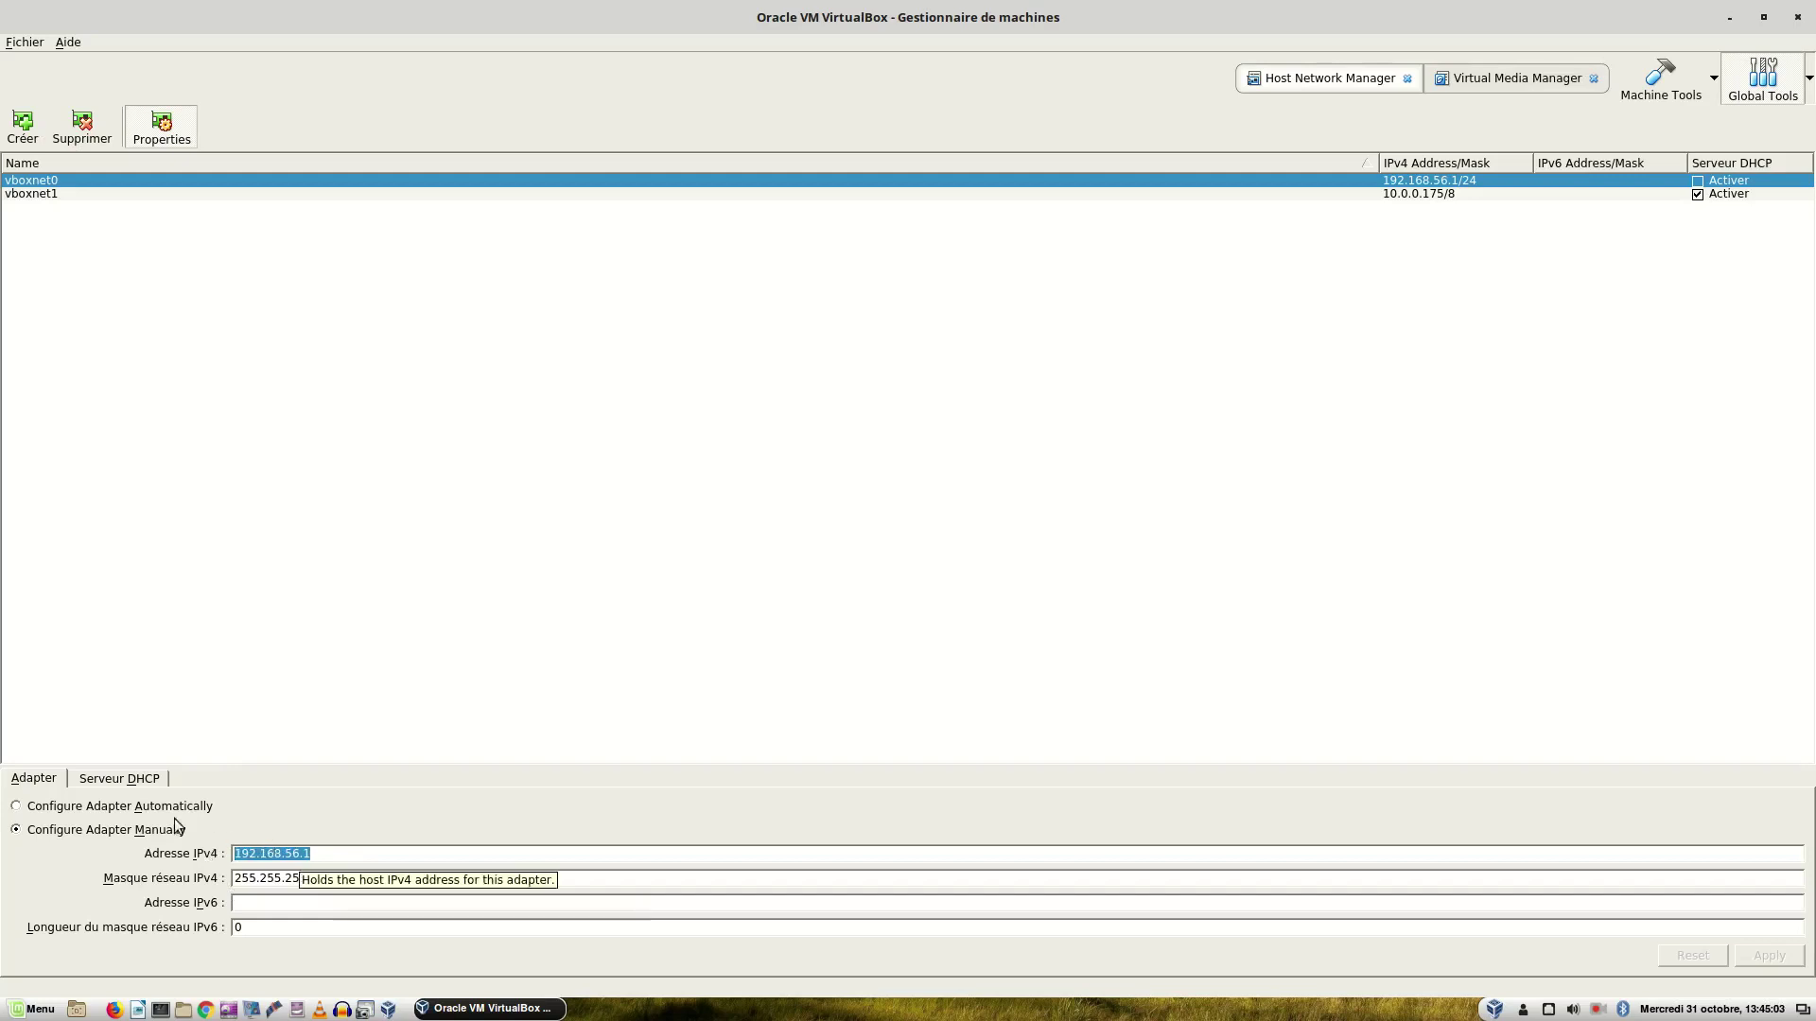
Try enabling the DHCP server of vboxnet0, inspect its lower and upper address limits, and disable the server again.
{"action": "left_click", "coordinate": [145, 777]}
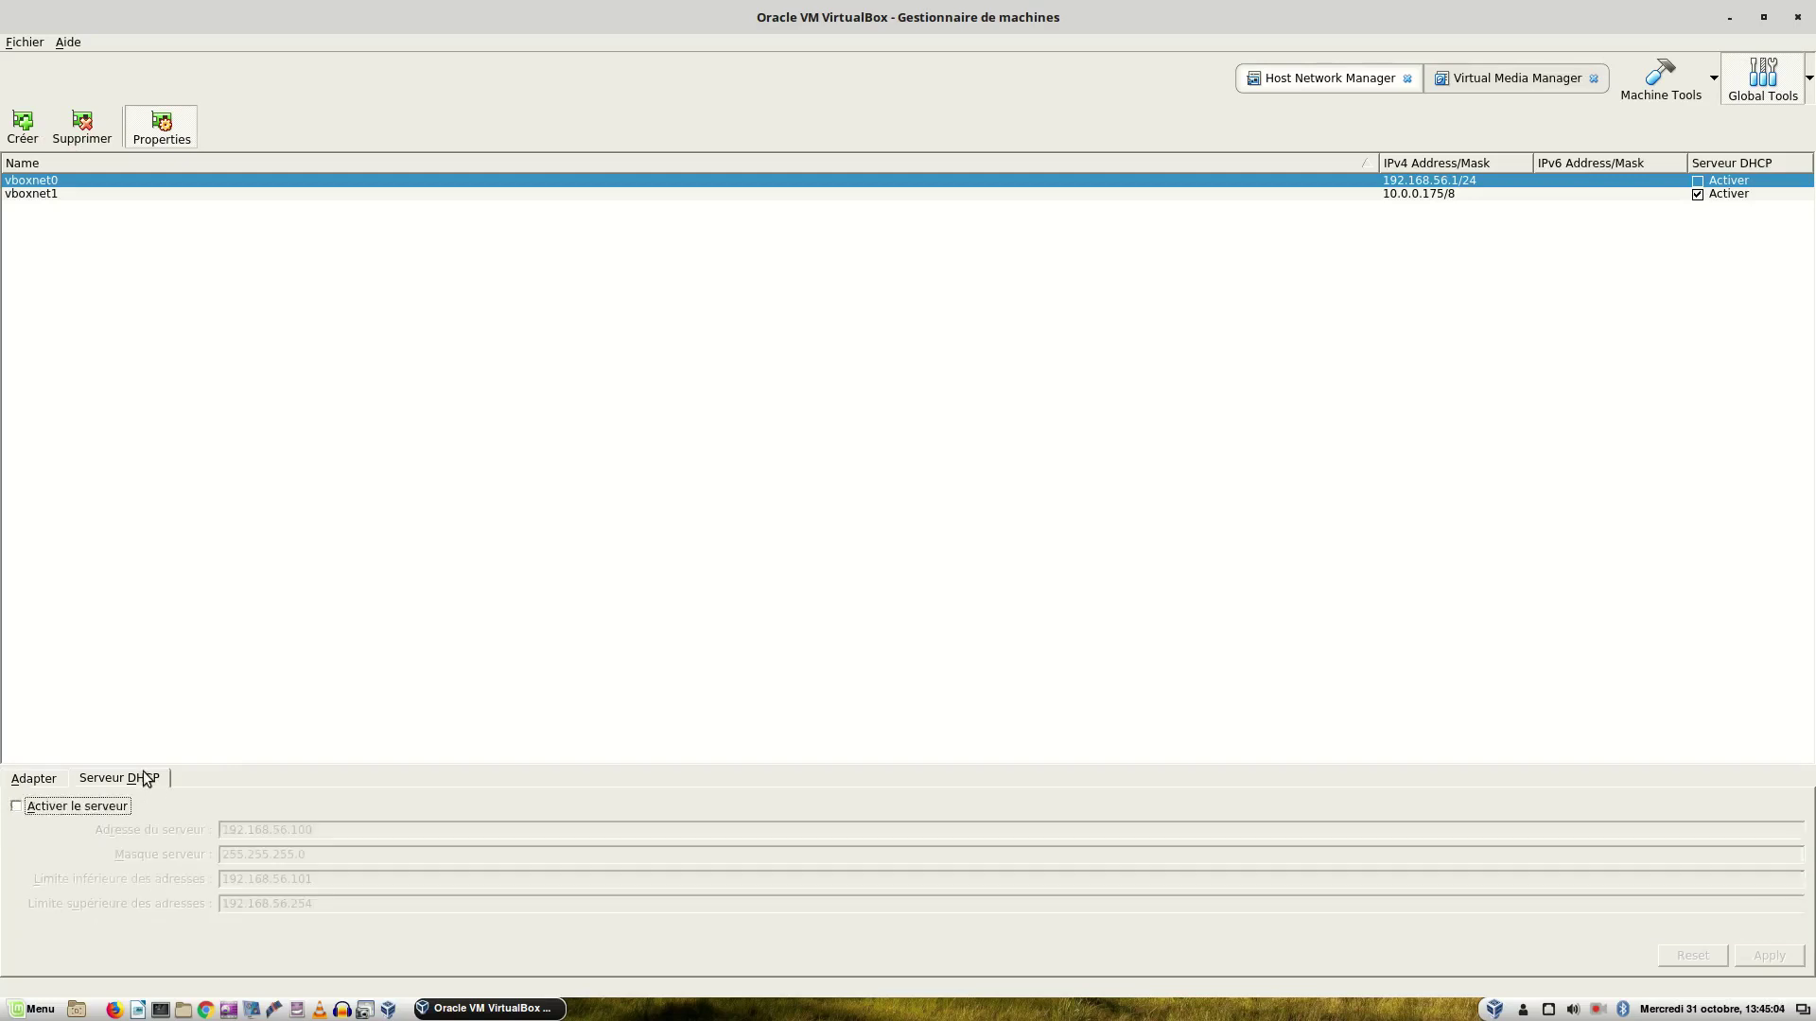
{"action": "left_click", "coordinate": [69, 806]}
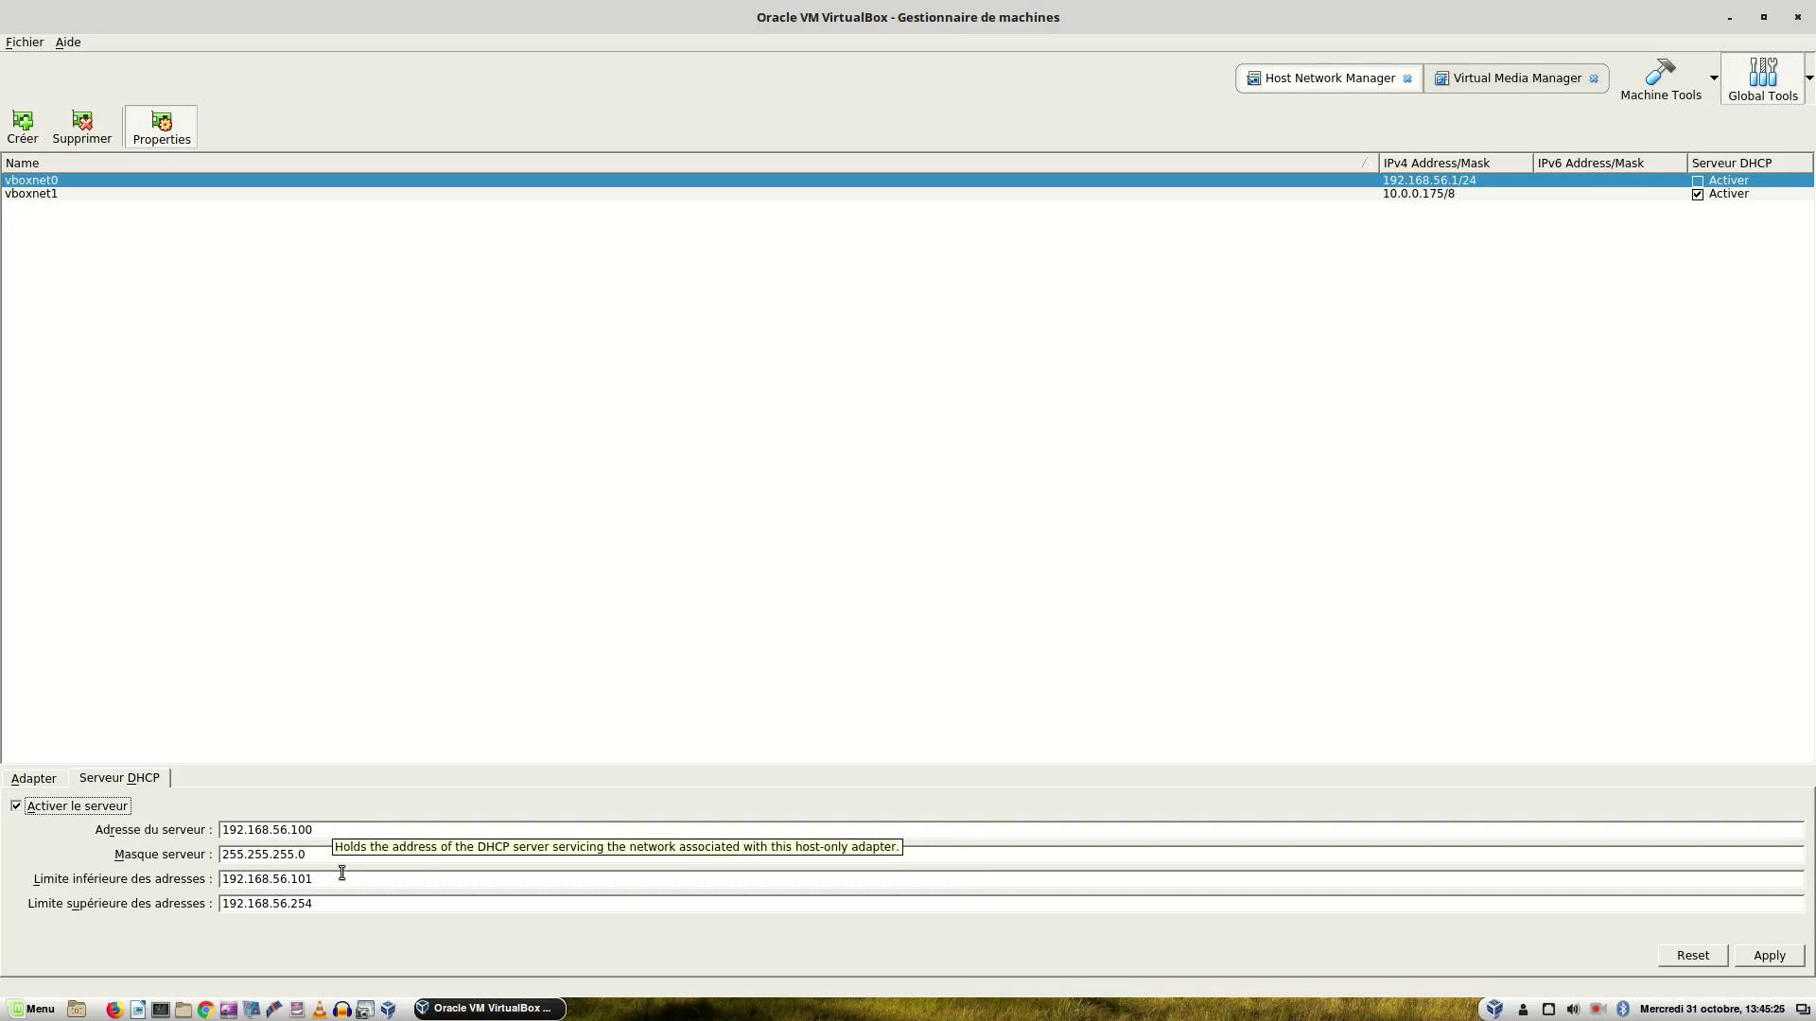
{"action": "left_click_drag", "start_coordinate": [336, 878], "coordinate": [163, 871]}
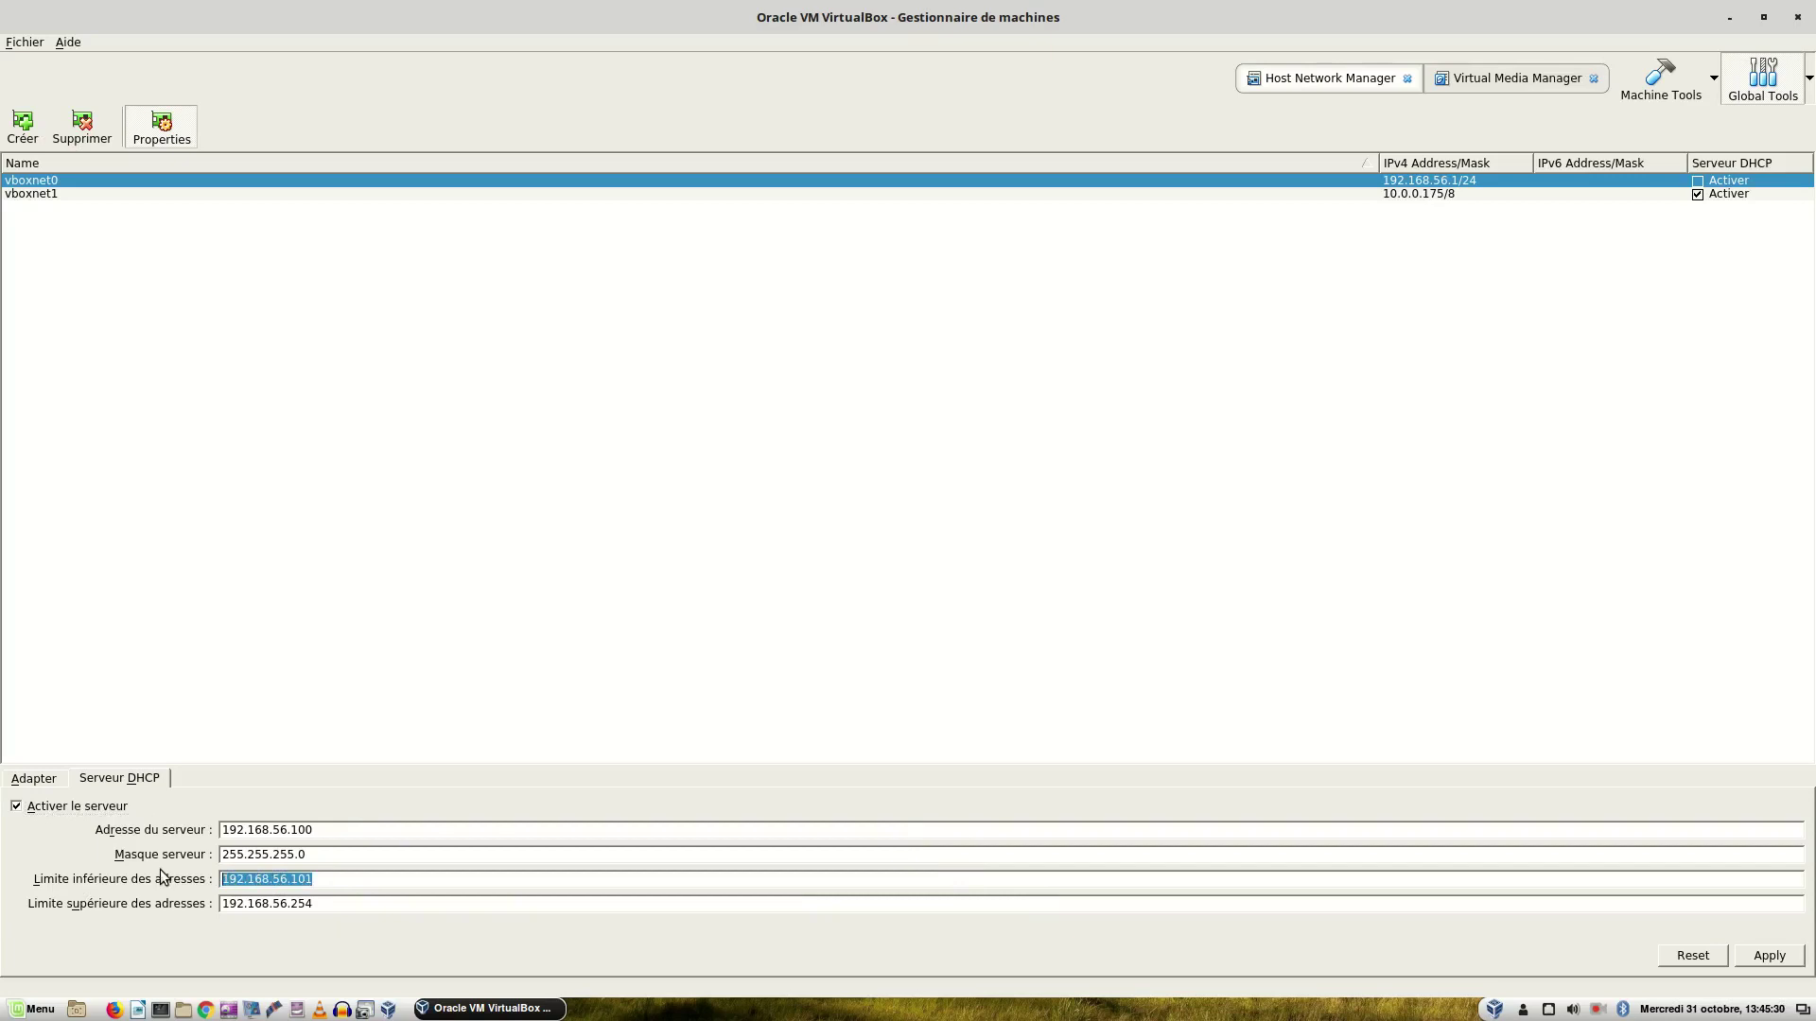
{"action": "left_click_drag", "start_coordinate": [326, 905], "coordinate": [154, 904]}
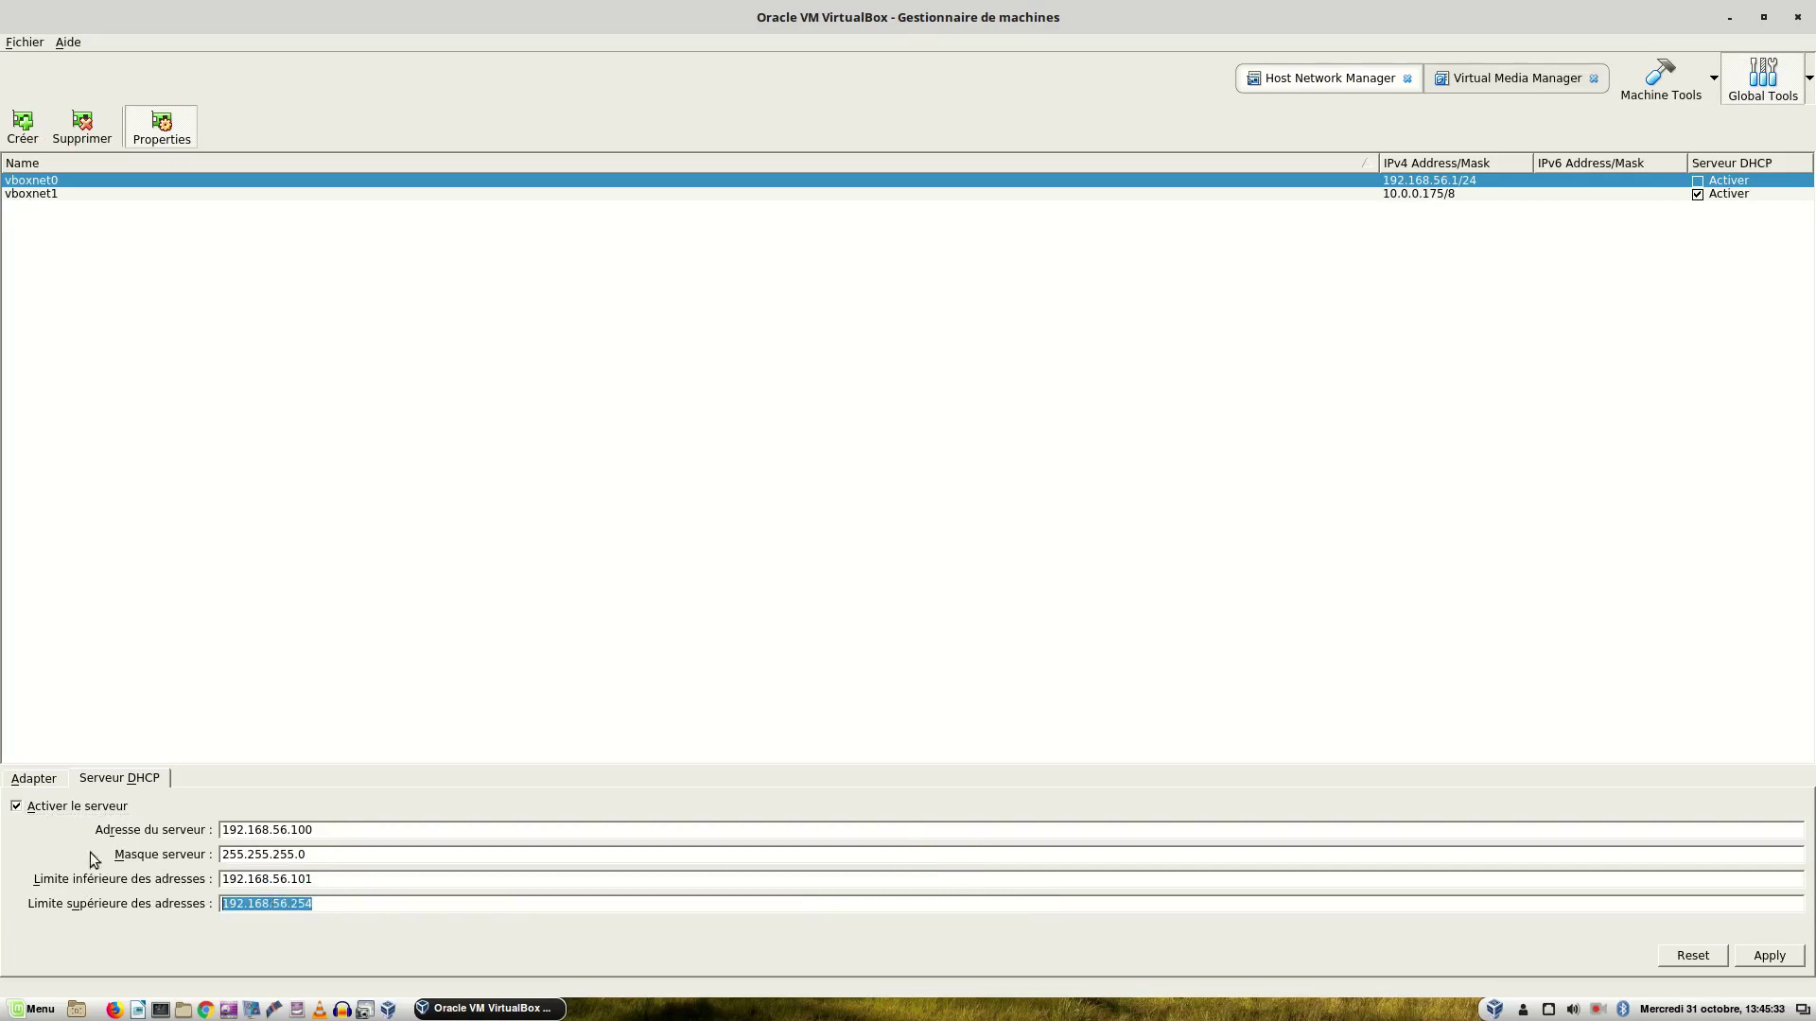
{"action": "left_click", "coordinate": [16, 807]}
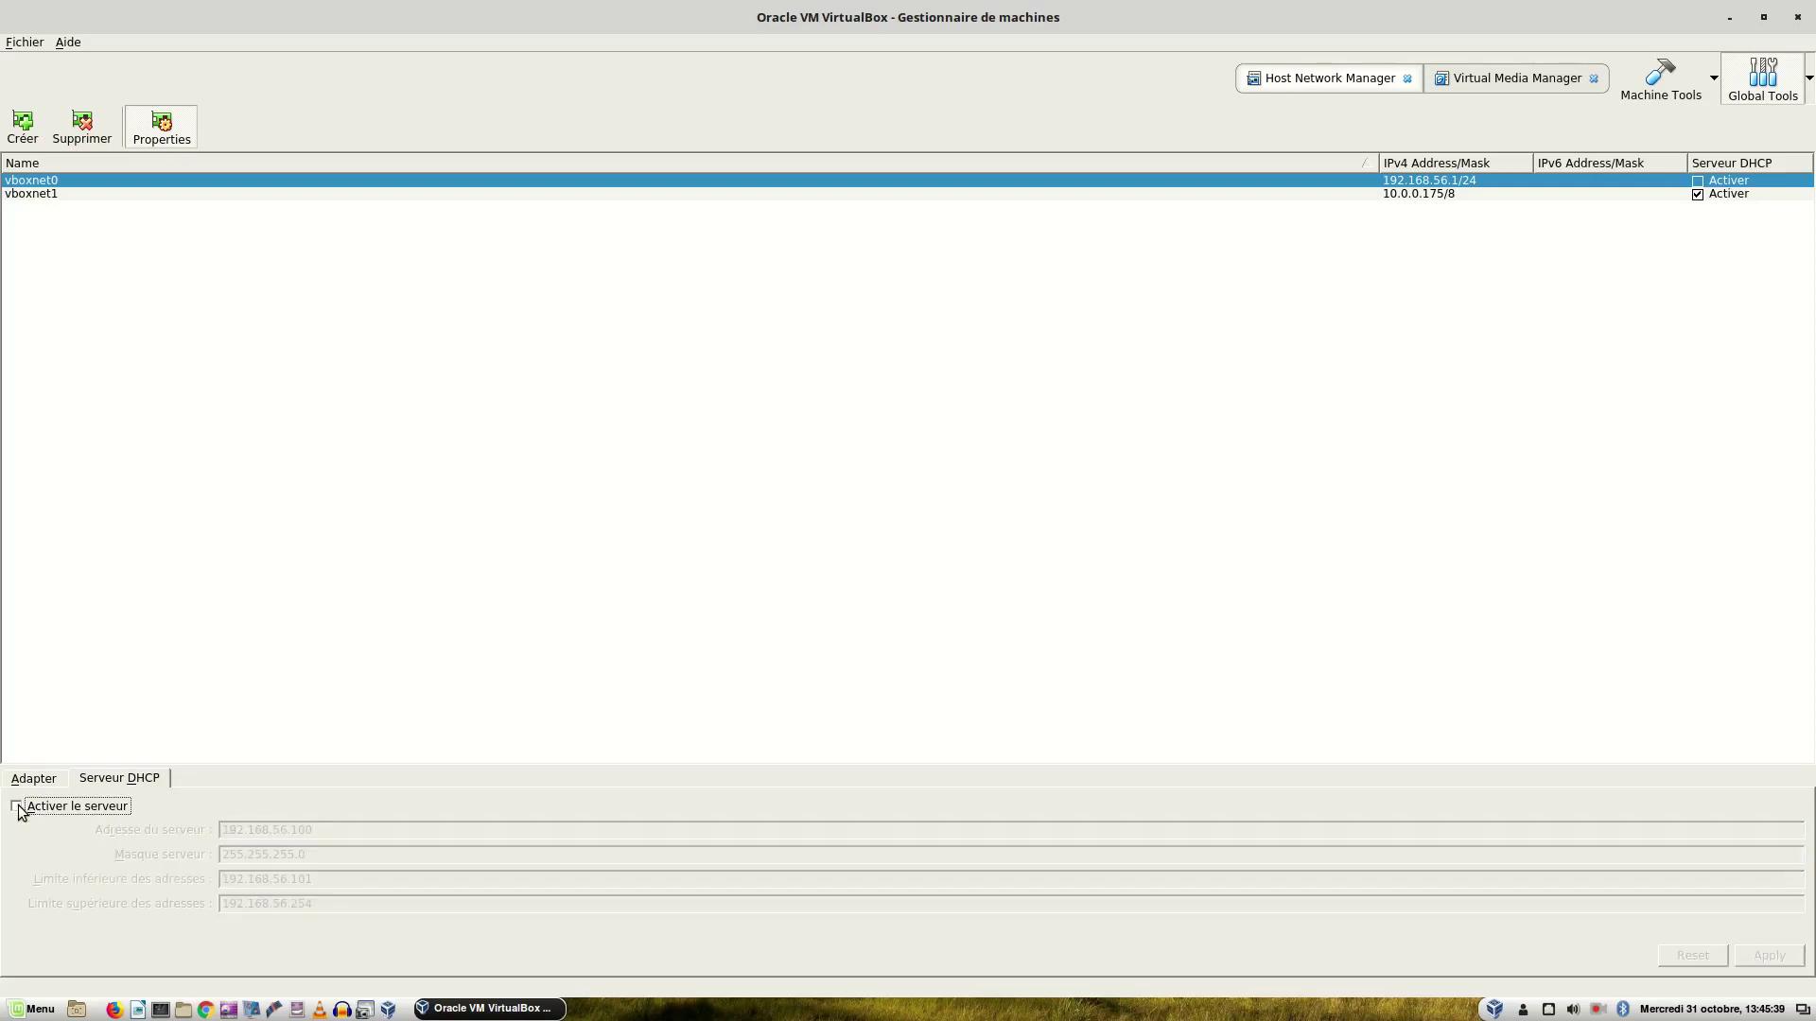
{"action": "left_click", "coordinate": [16, 807]}
{"action": "left_click", "coordinate": [16, 807]}
{"action": "left_click", "coordinate": [34, 780]}
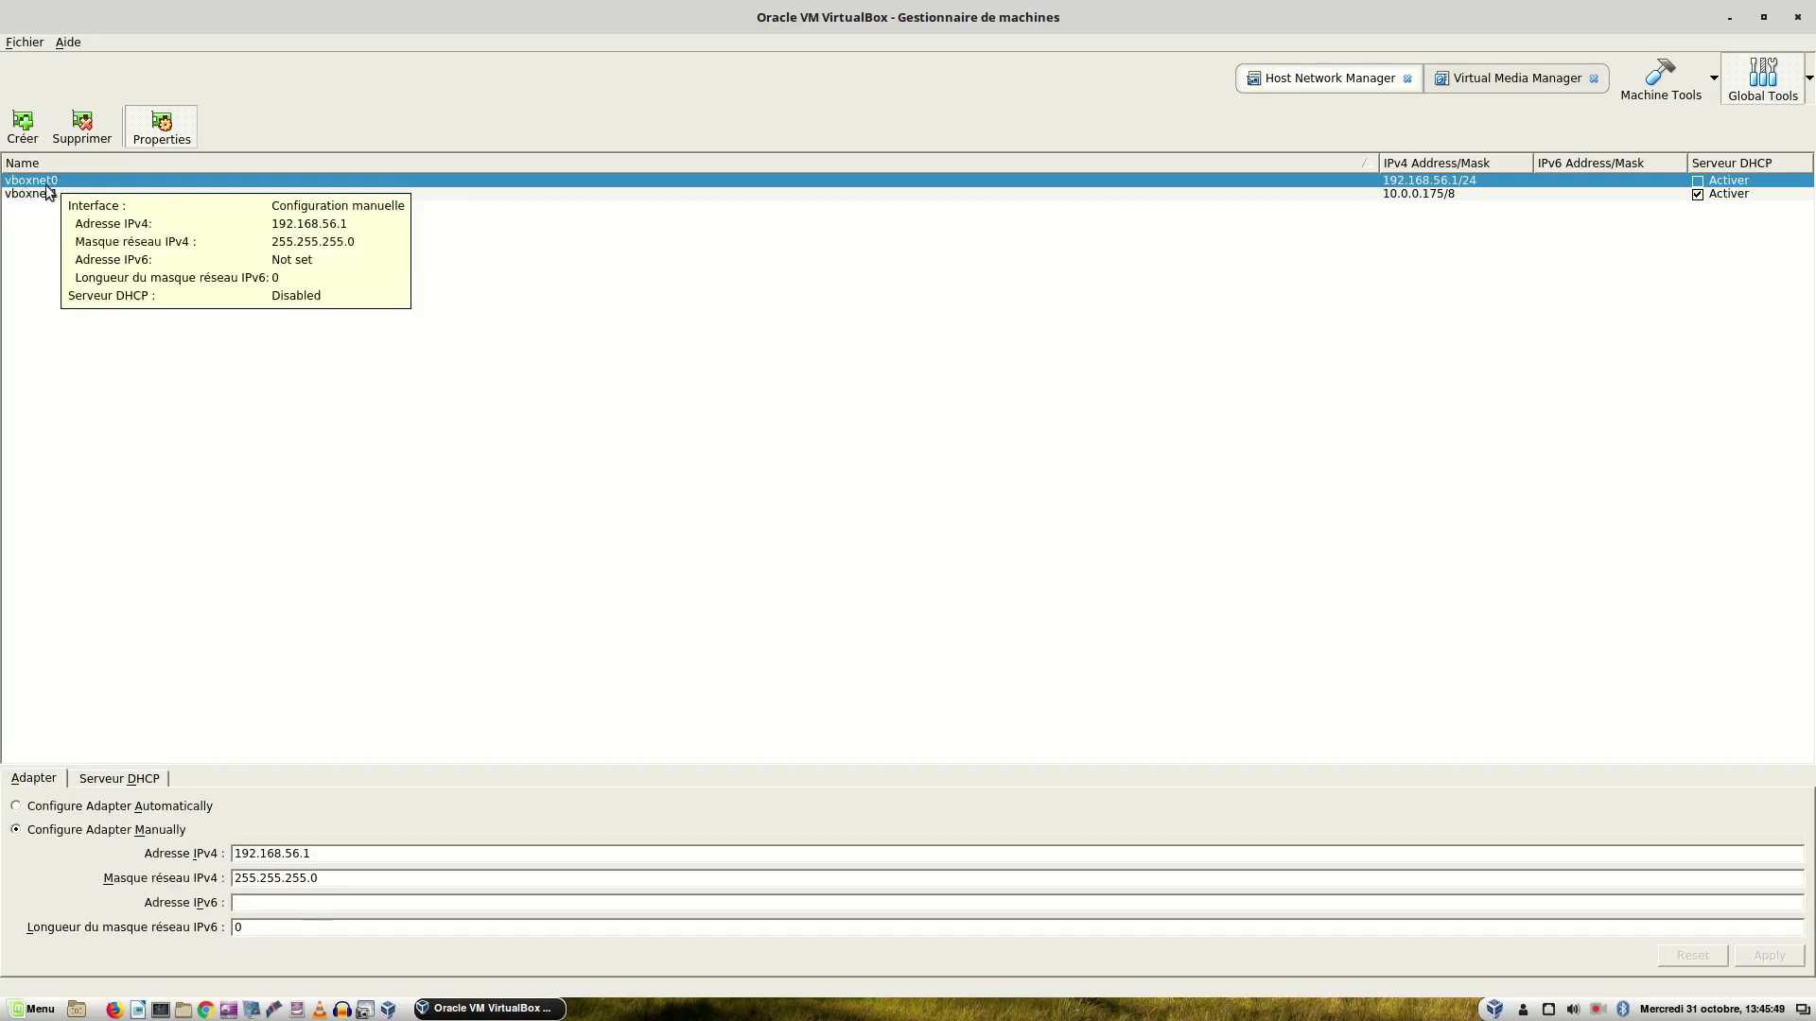
Create an additional host-only network and compare its IPv4 adapter settings with those of vboxnet1.
{"action": "left_click", "coordinate": [21, 134]}
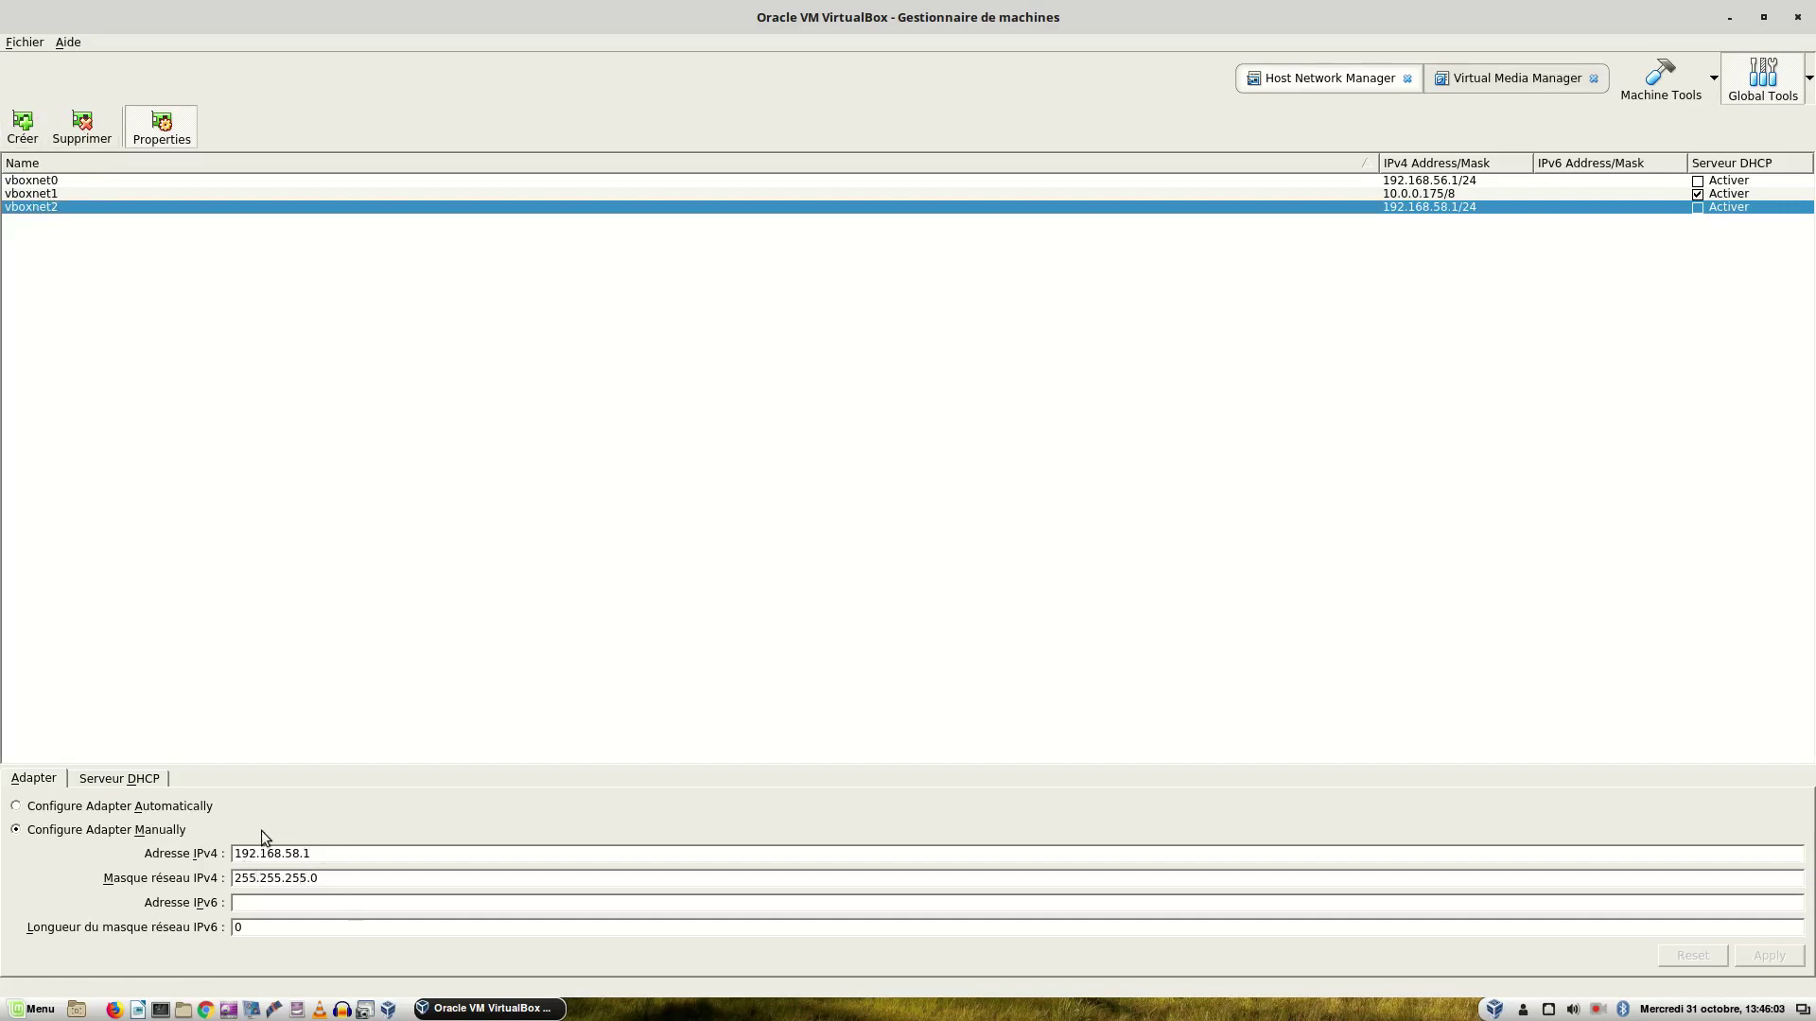
{"action": "left_click_drag", "start_coordinate": [329, 861], "coordinate": [202, 852]}
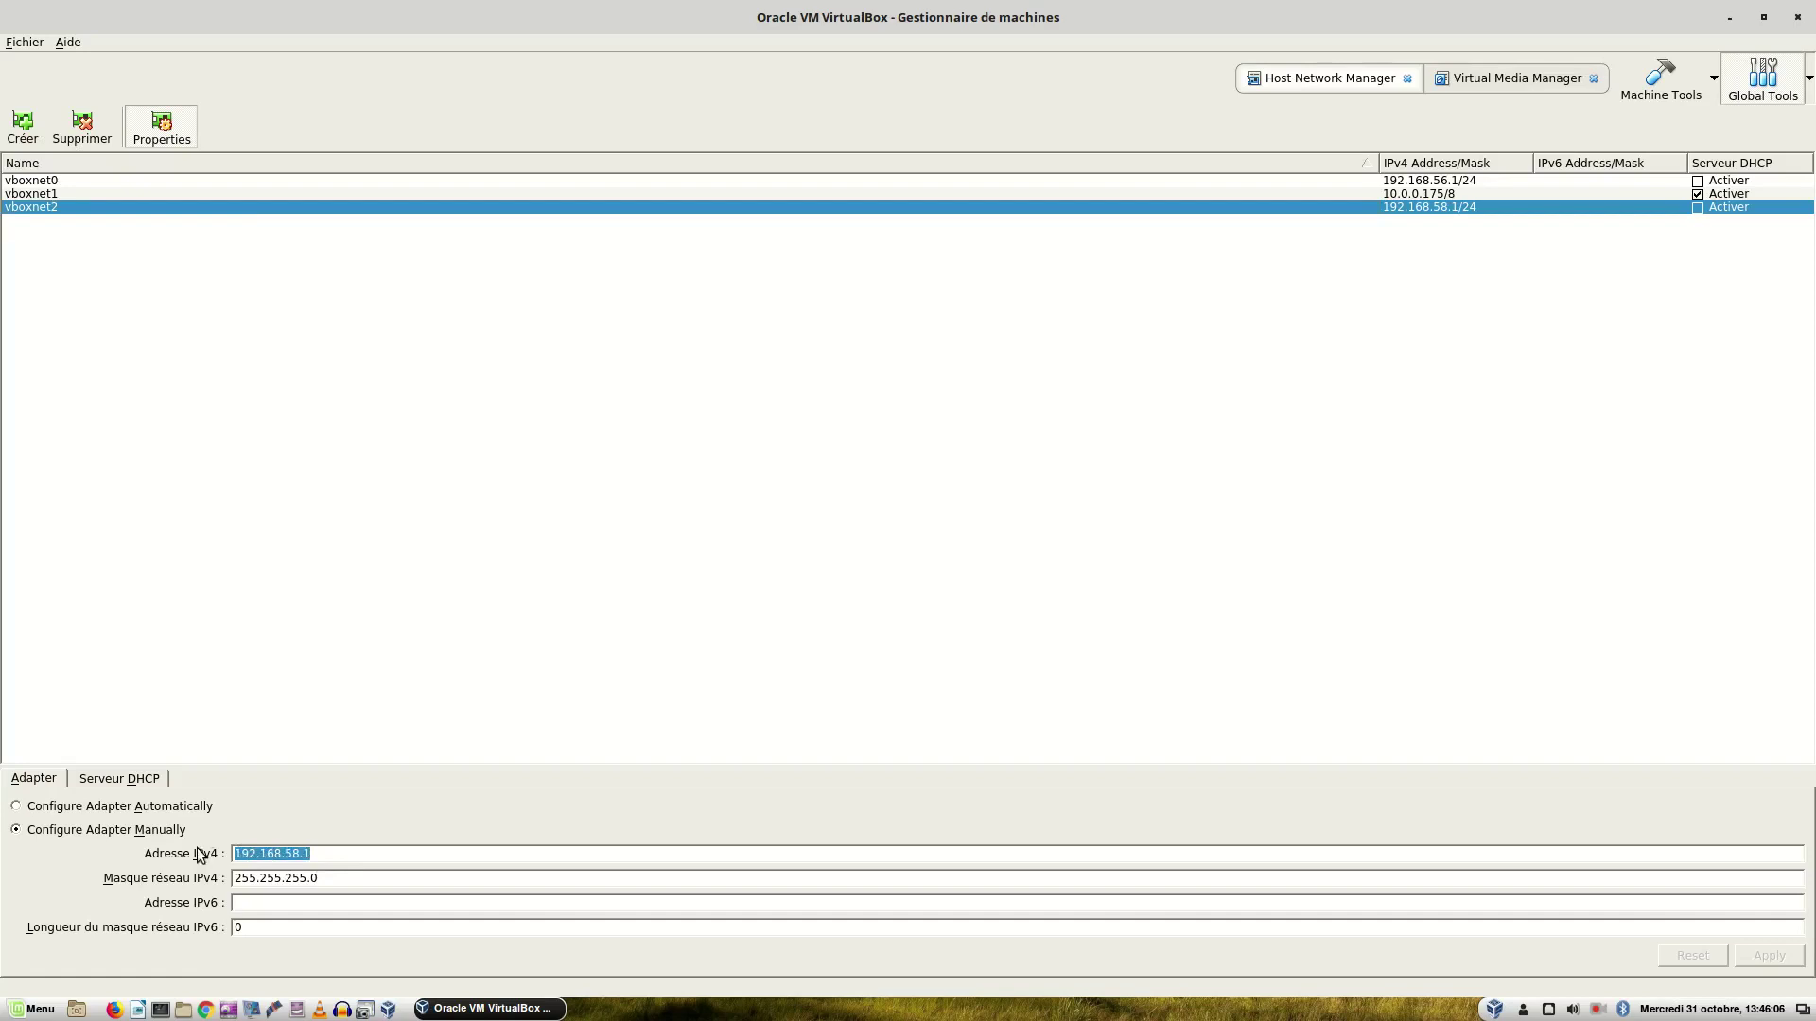
{"action": "left_click", "coordinate": [52, 193]}
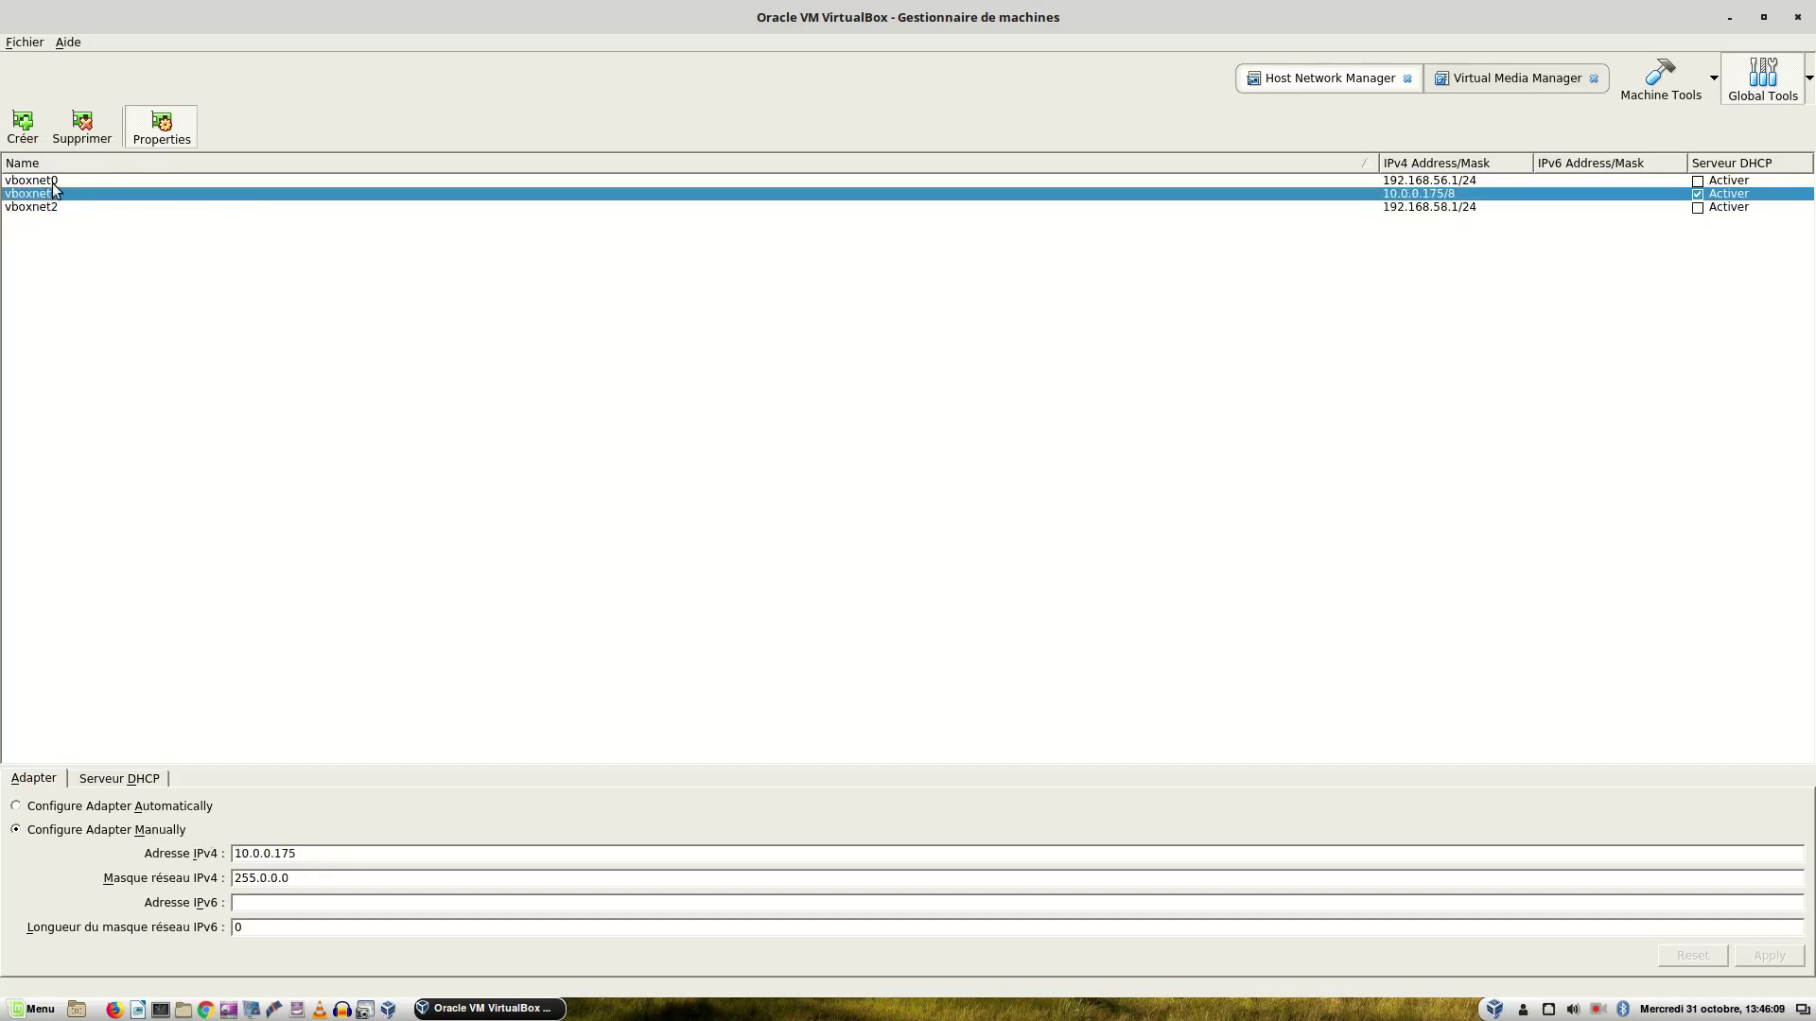
Remove the host-only network vboxnet2 and confirm the deletion.
{"action": "left_click", "coordinate": [43, 207]}
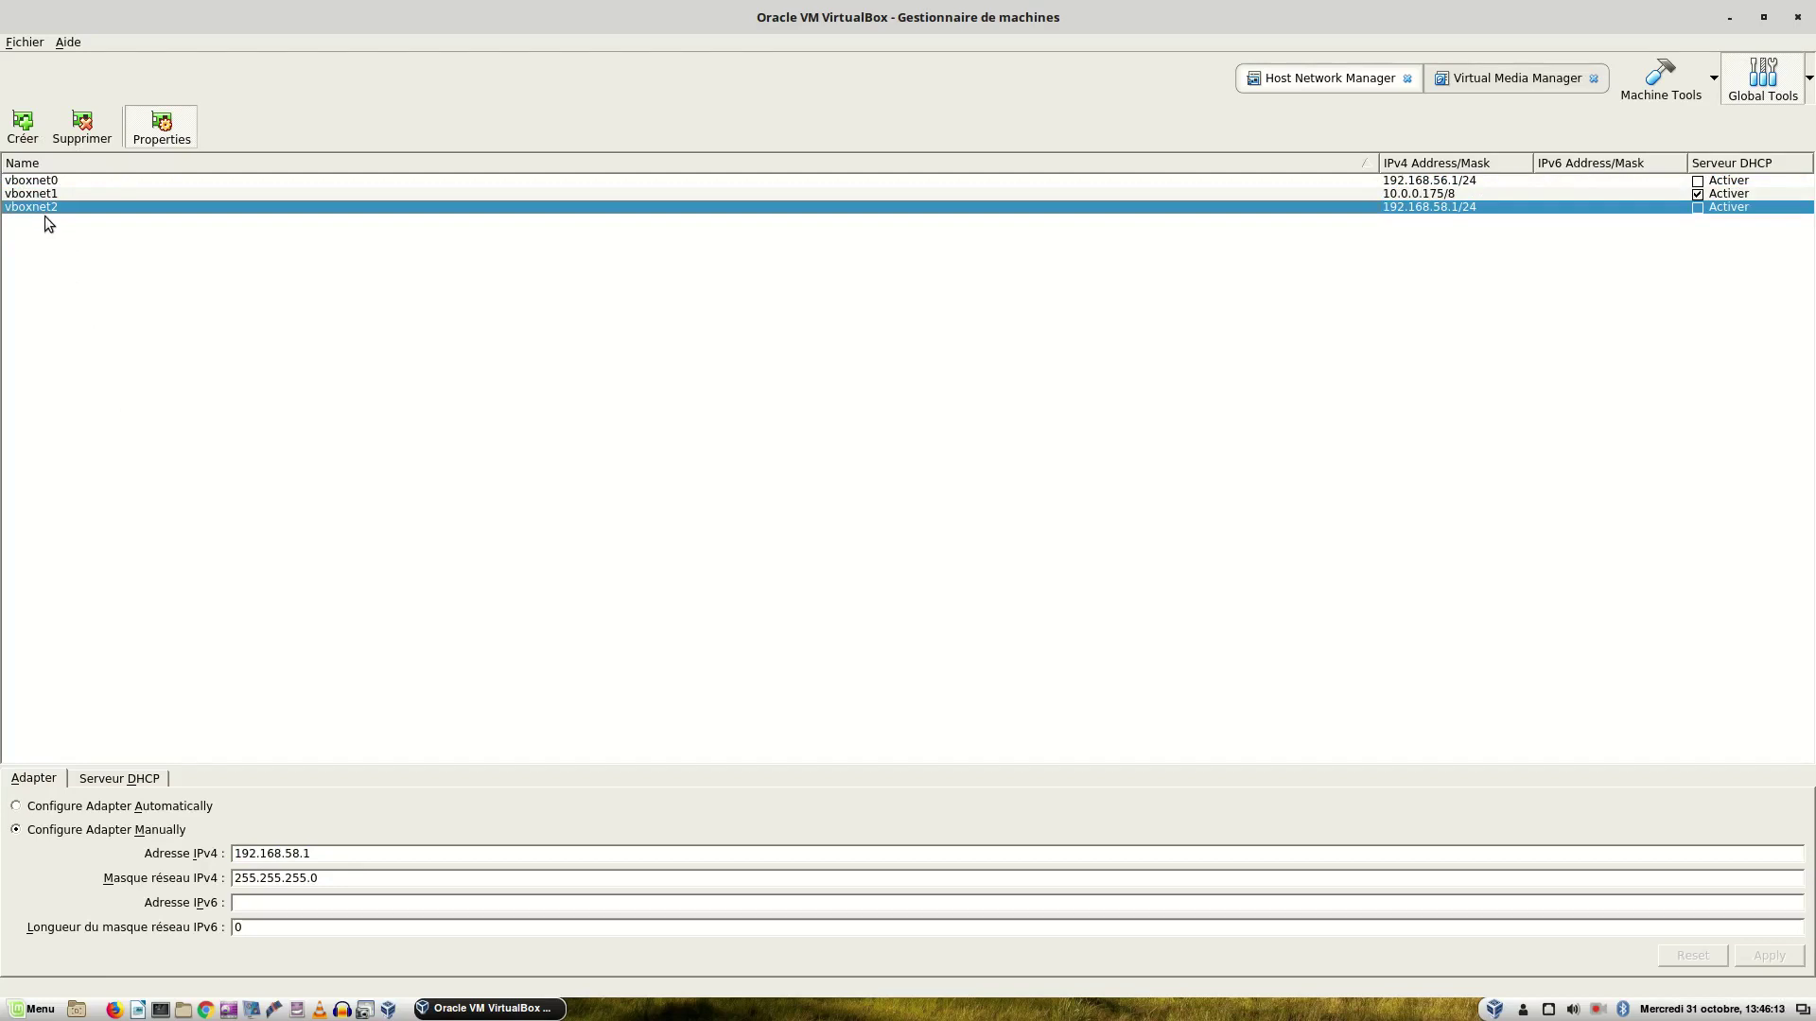
{"action": "left_click", "coordinate": [79, 130]}
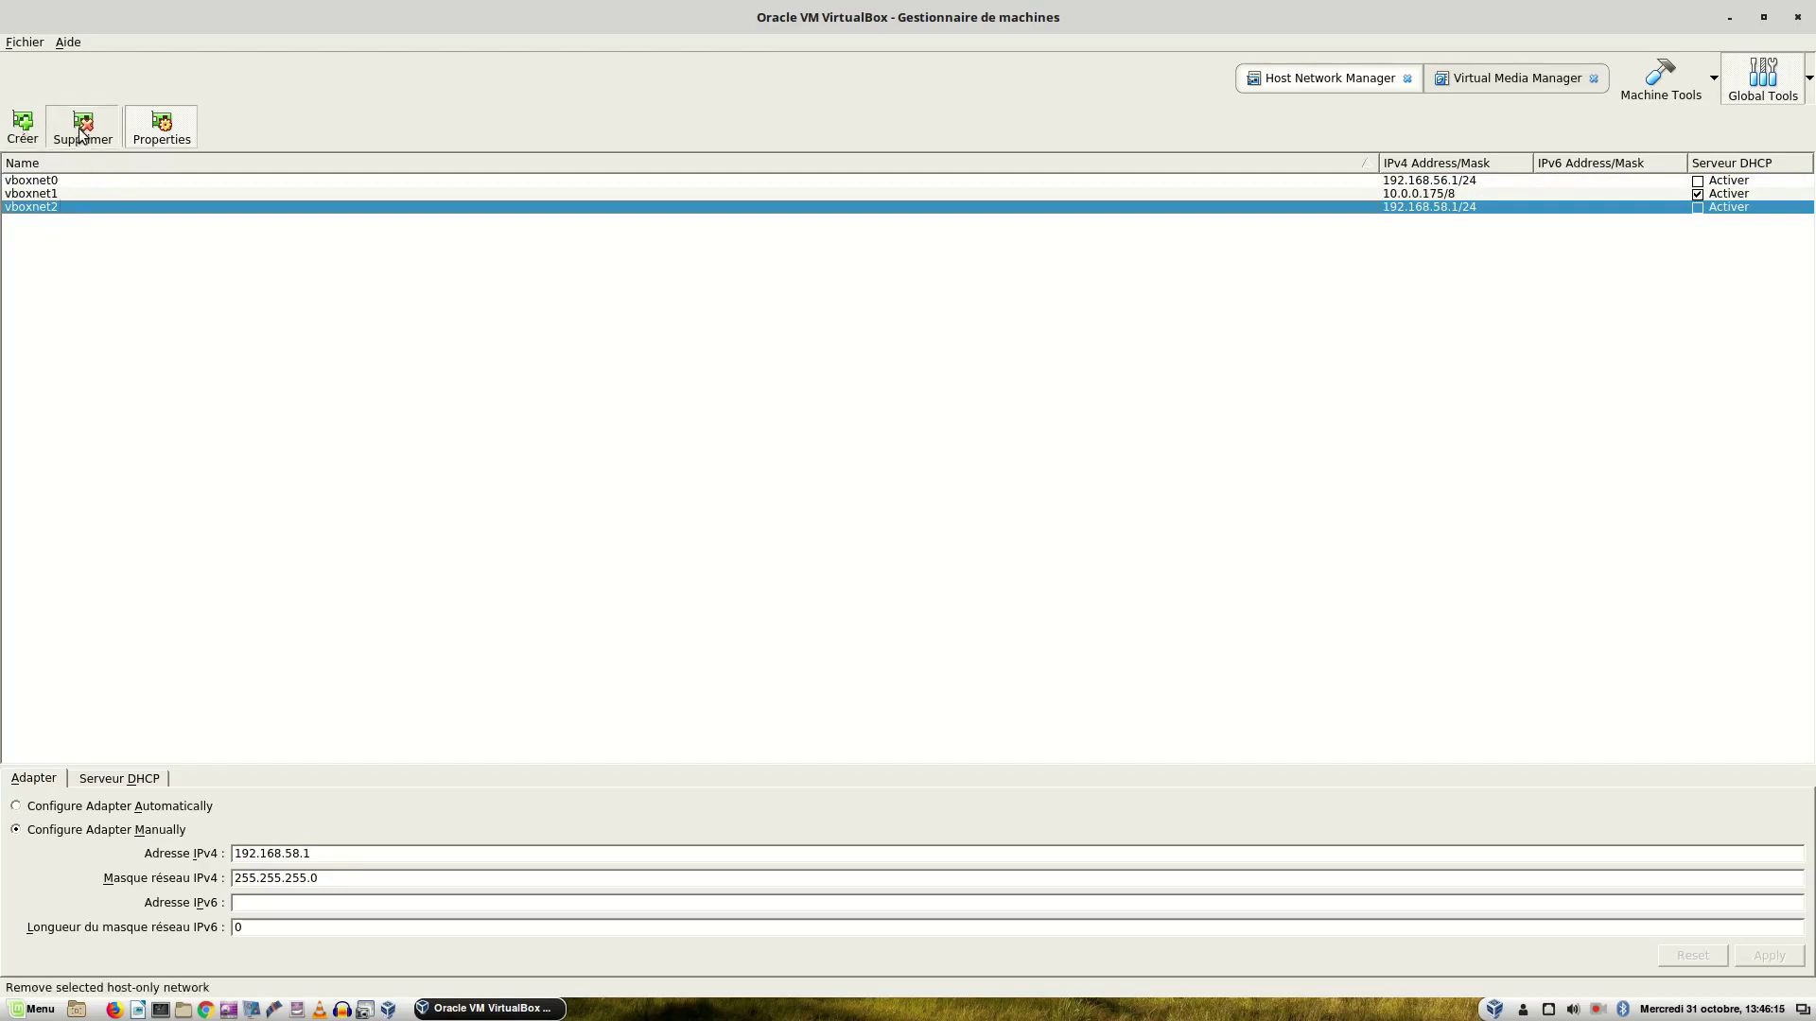
{"action": "left_click", "coordinate": [930, 579]}
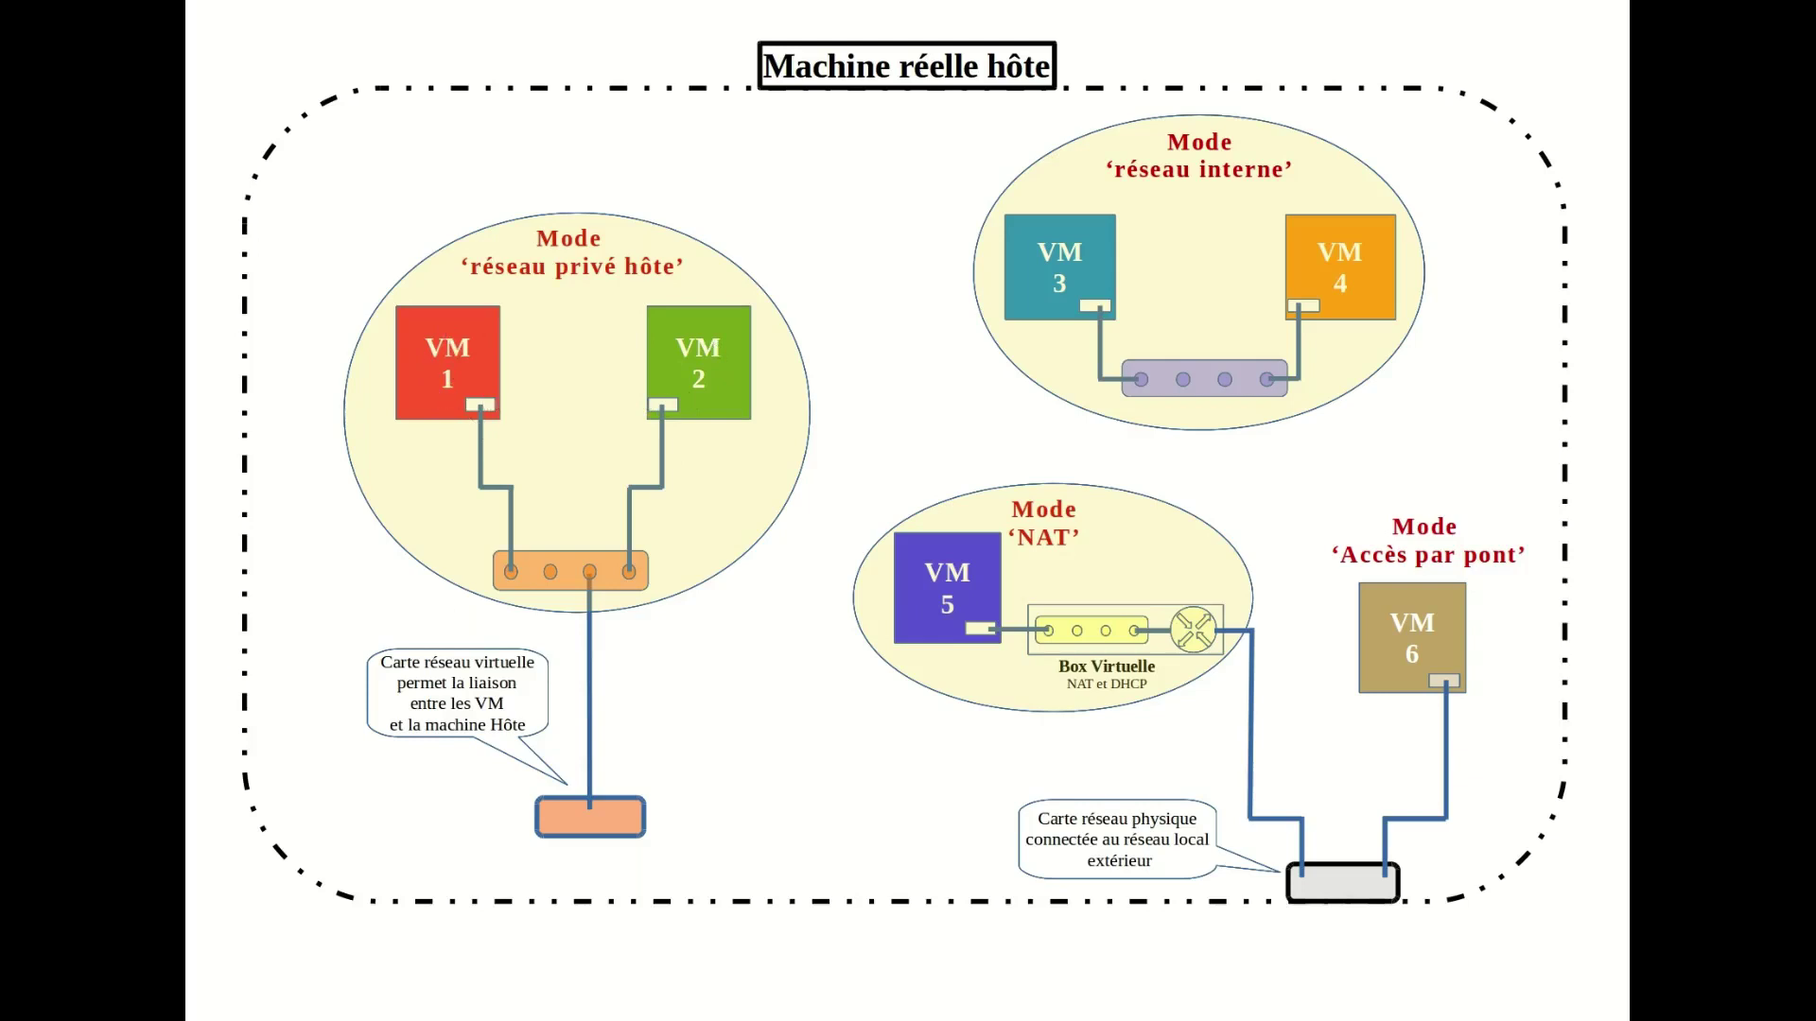
Switch back to VirtualBox from the network diagram and display the details of the w7-1 machine.
{"action": "key", "text": "alt+Tab"}
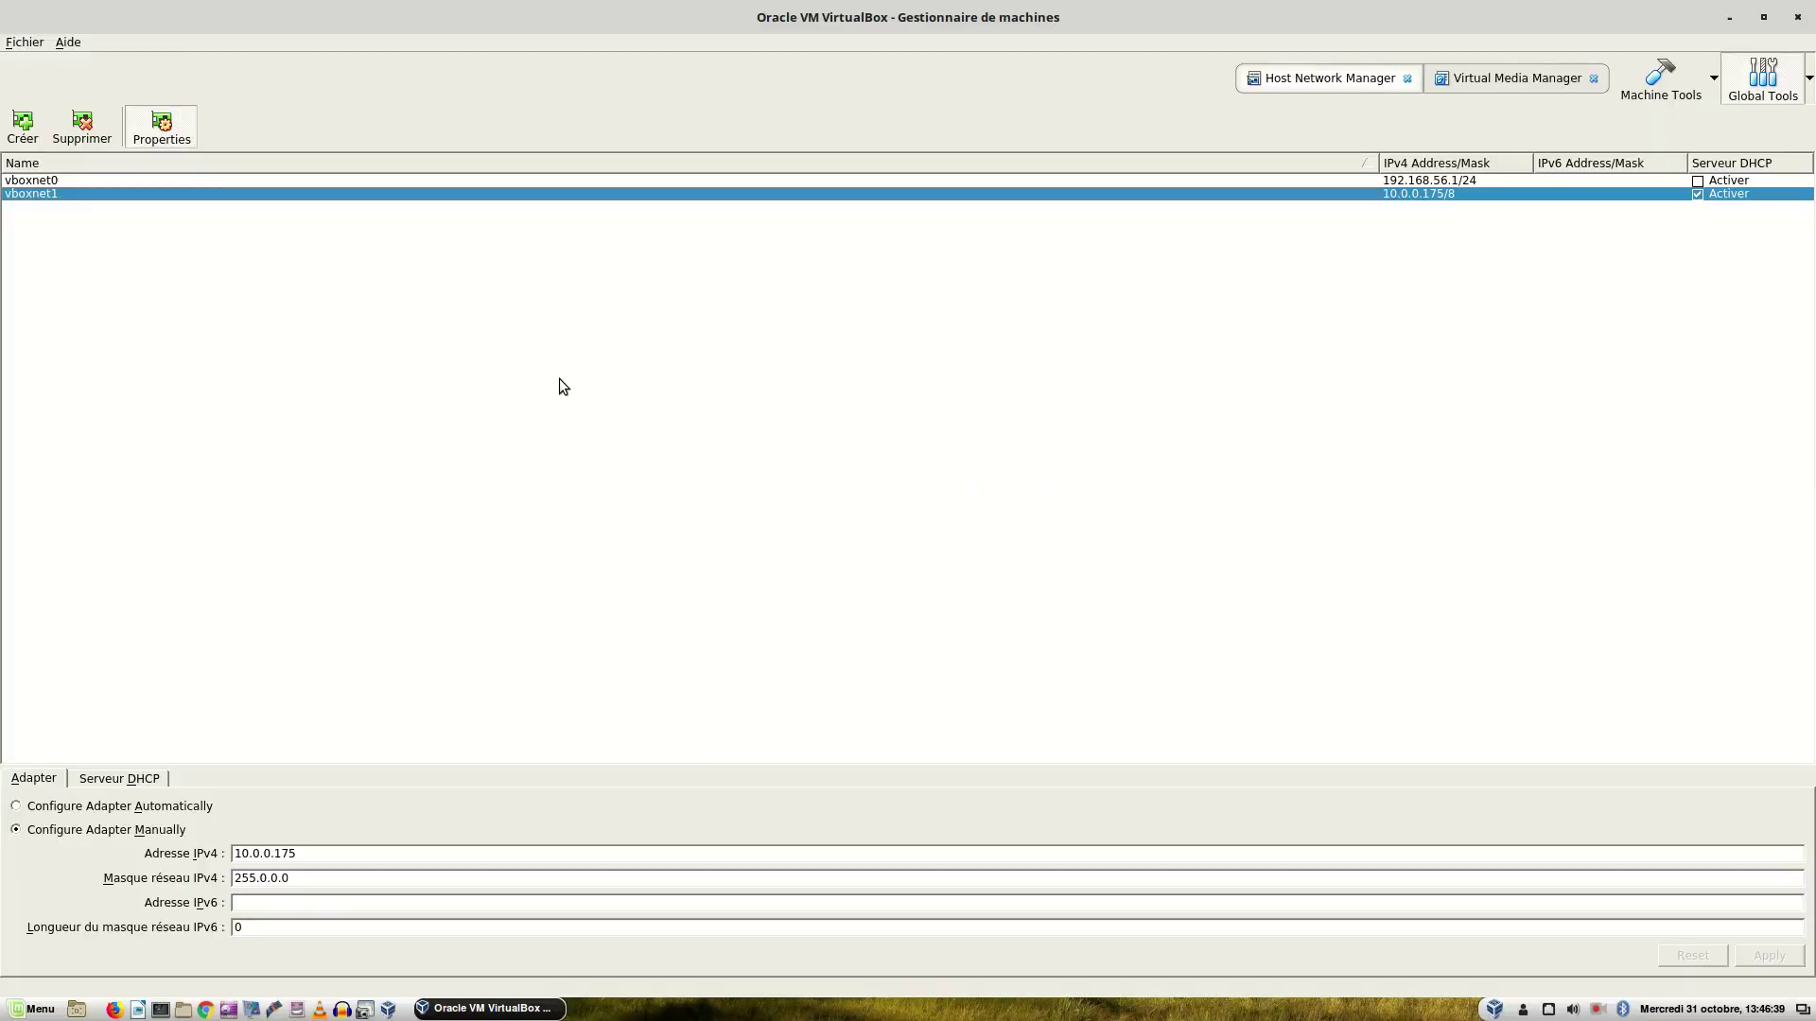
{"action": "left_click", "coordinate": [1662, 75]}
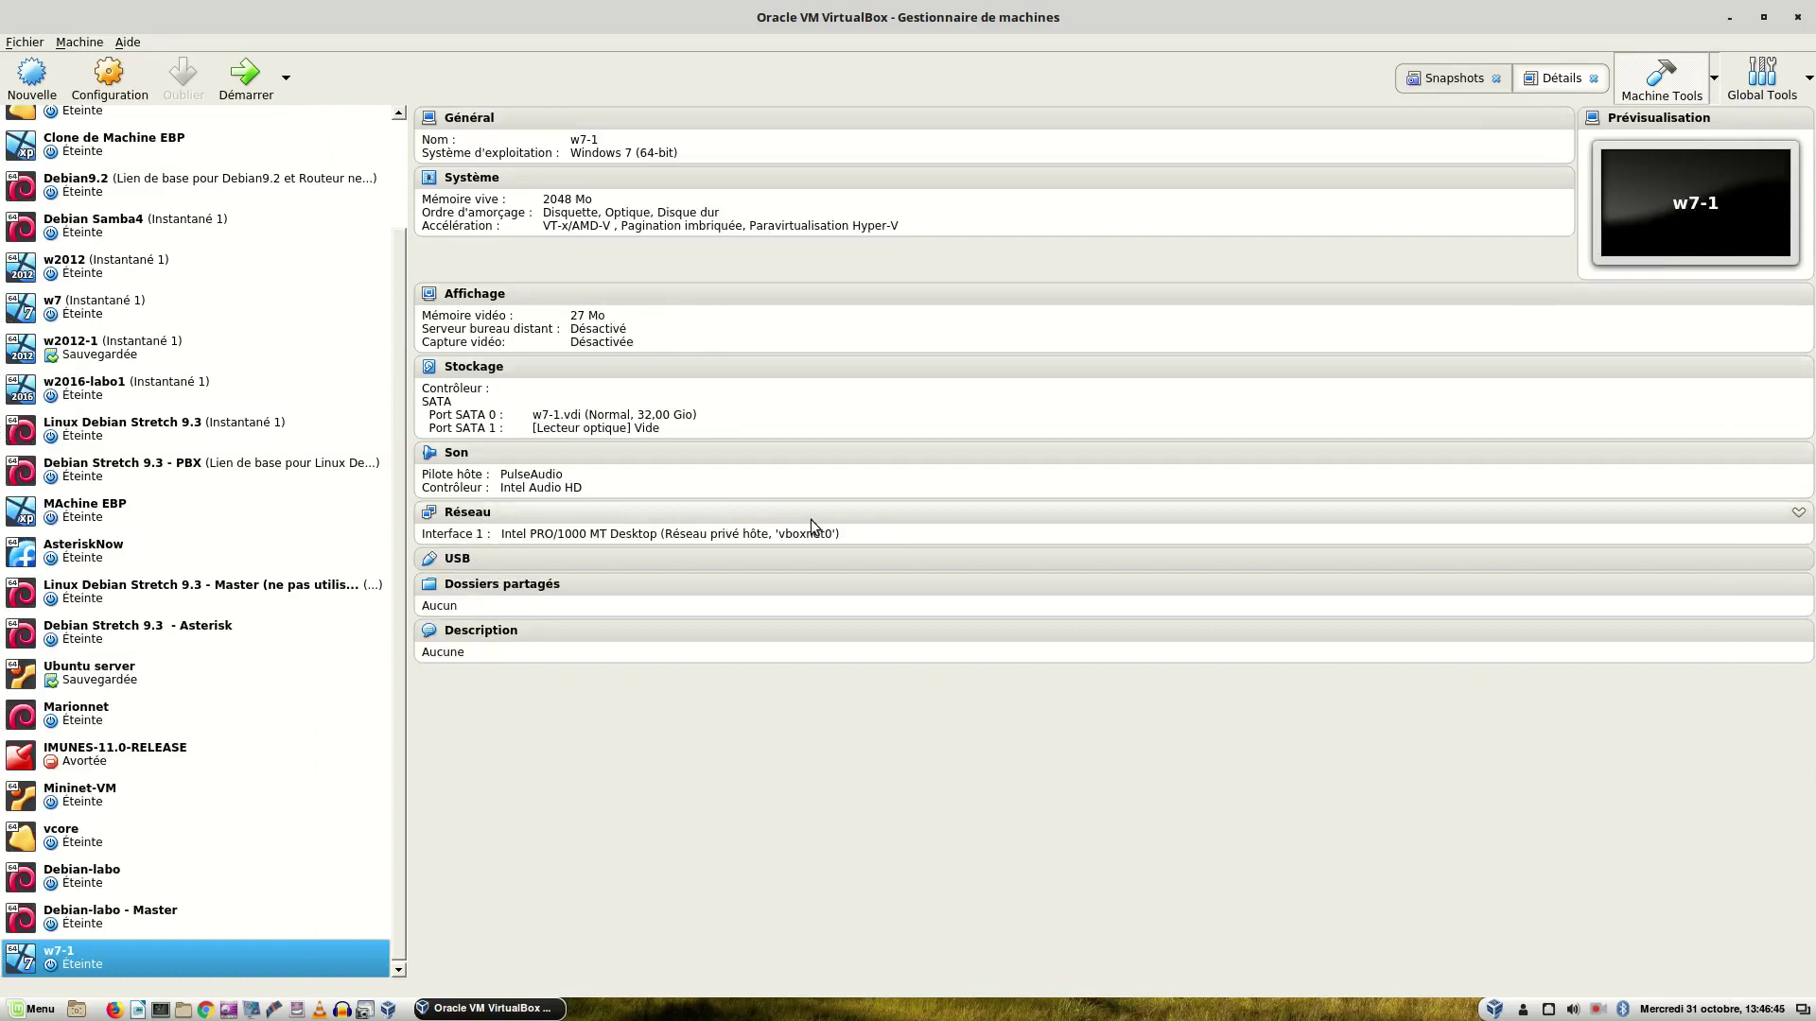
Set network adapter 1 of w7-1 to Réseau interne mode with a new internal network named labo-voip and apply the settings.
{"action": "left_click", "coordinate": [489, 516]}
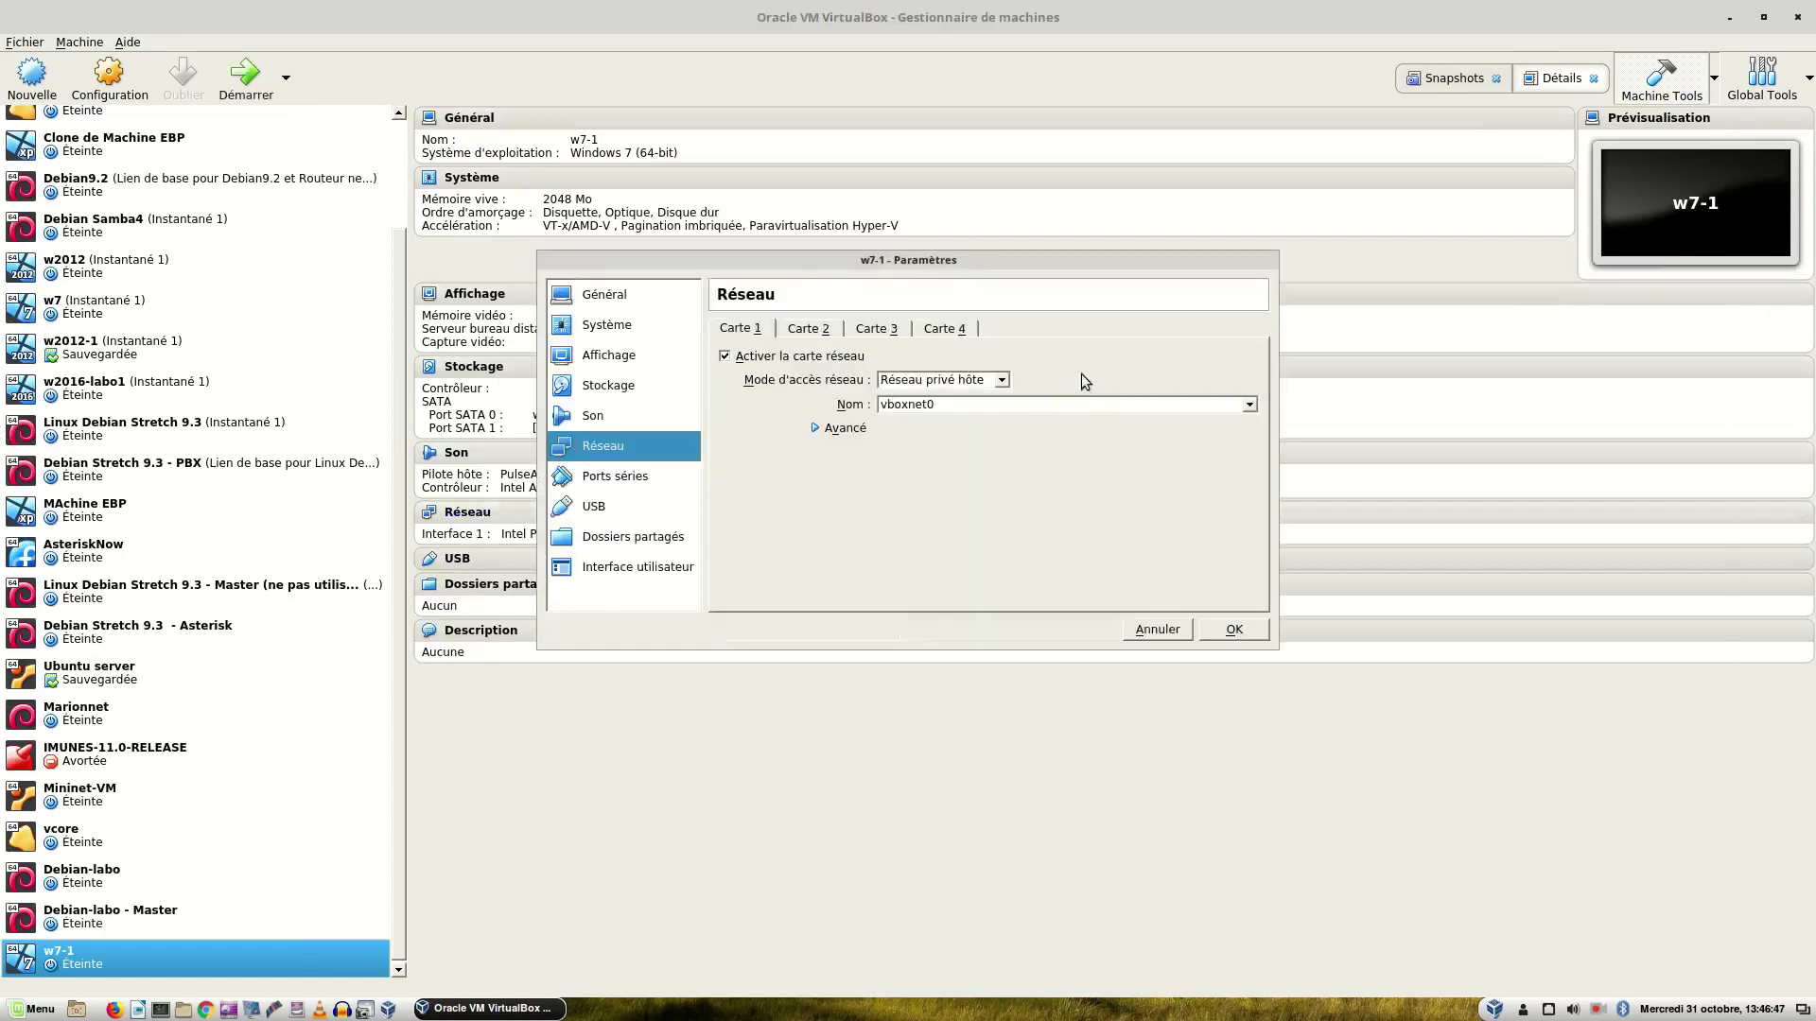
{"action": "left_click", "coordinate": [1002, 382]}
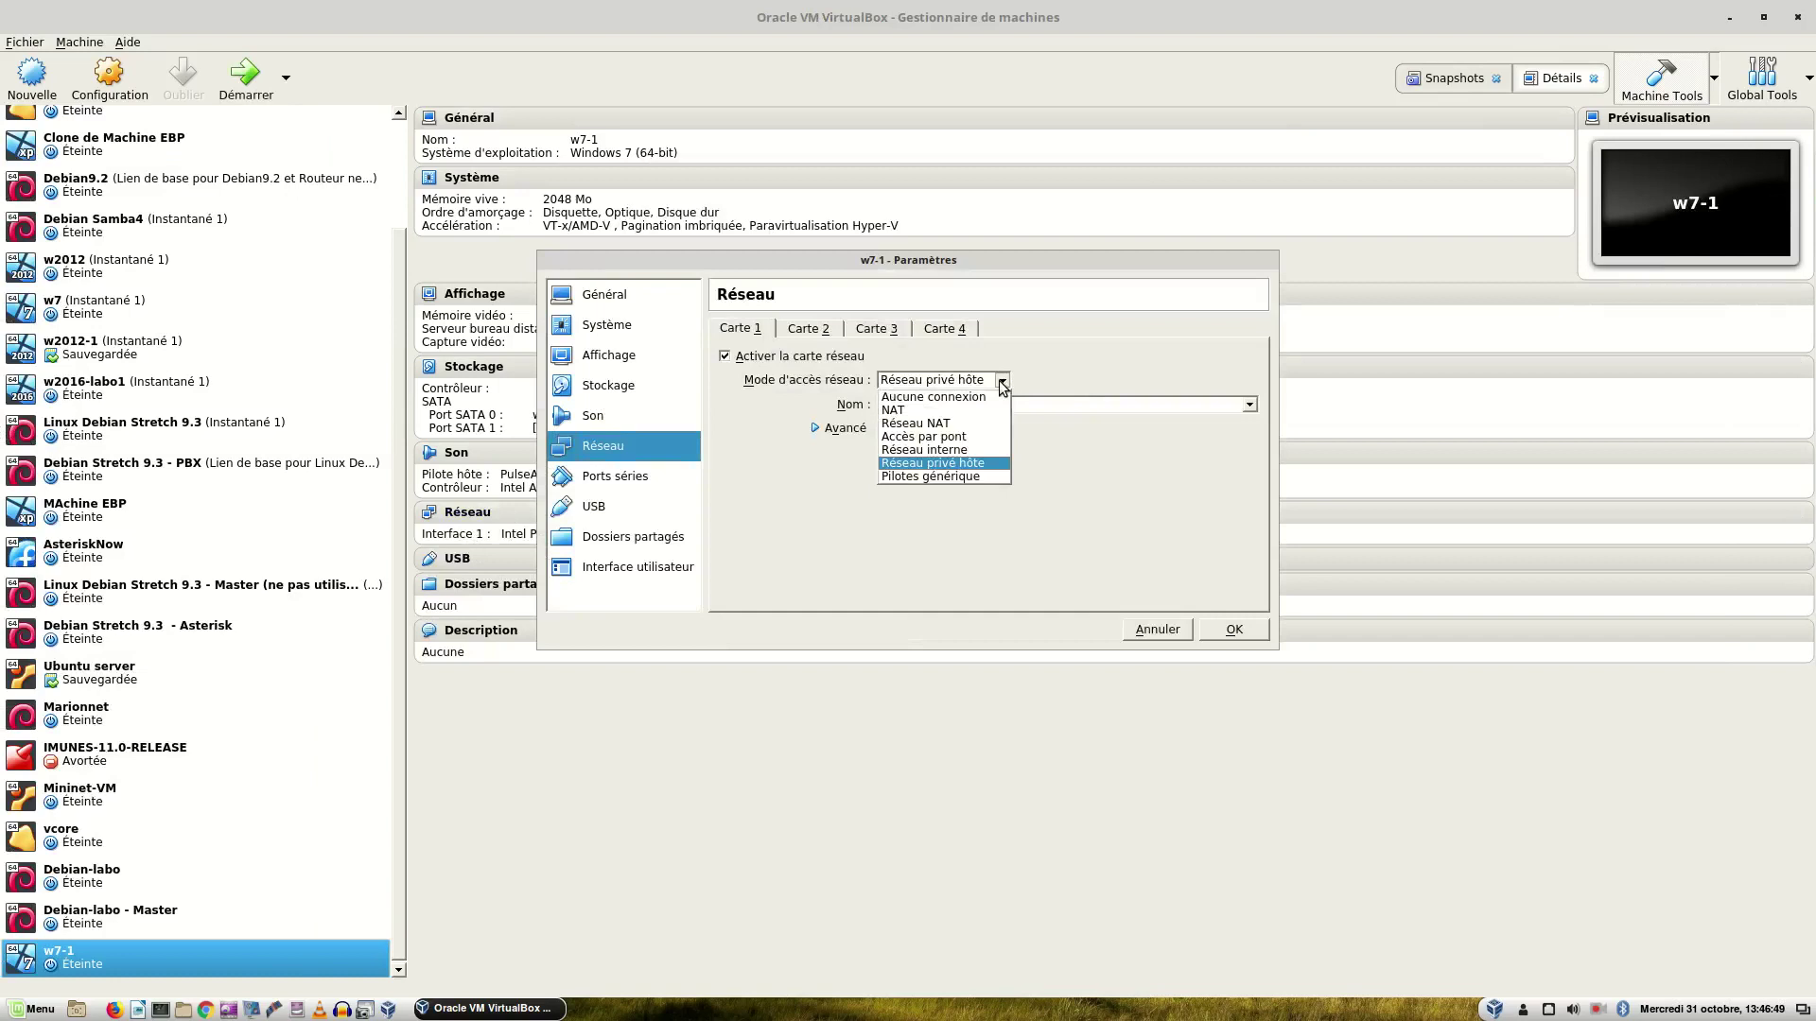
{"action": "left_click", "coordinate": [944, 449]}
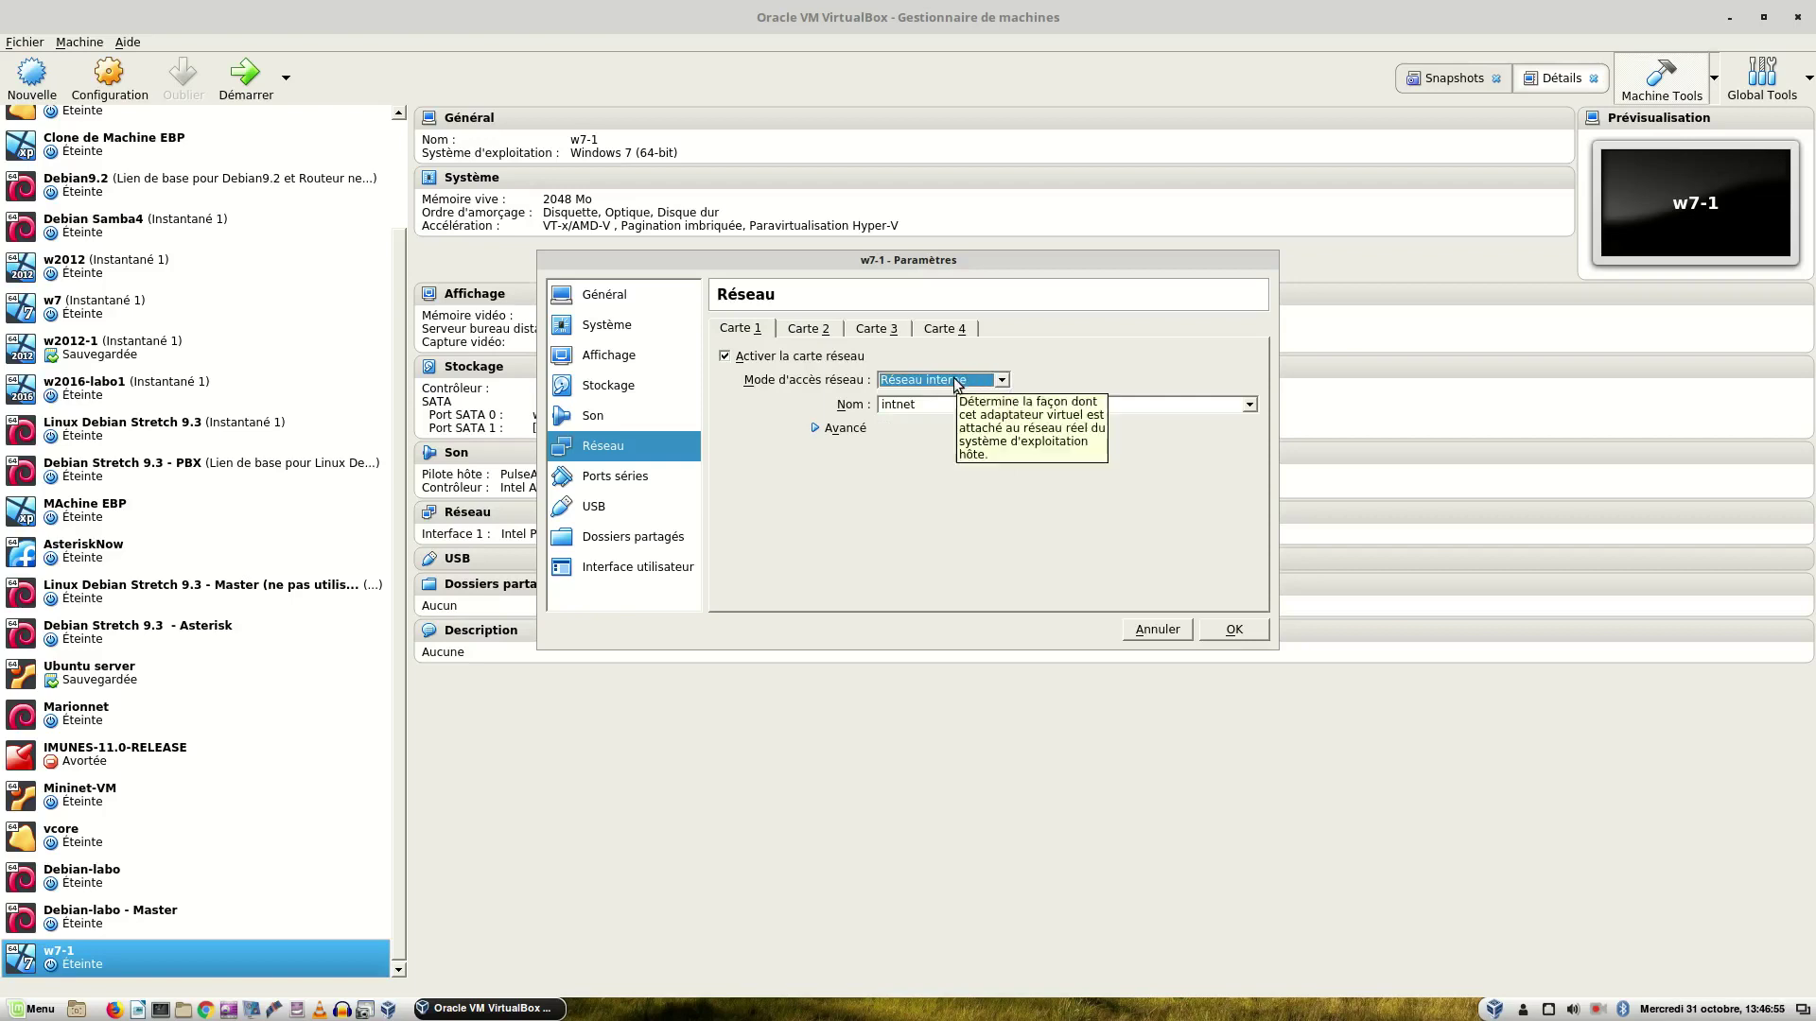
{"action": "left_click", "coordinate": [1250, 405]}
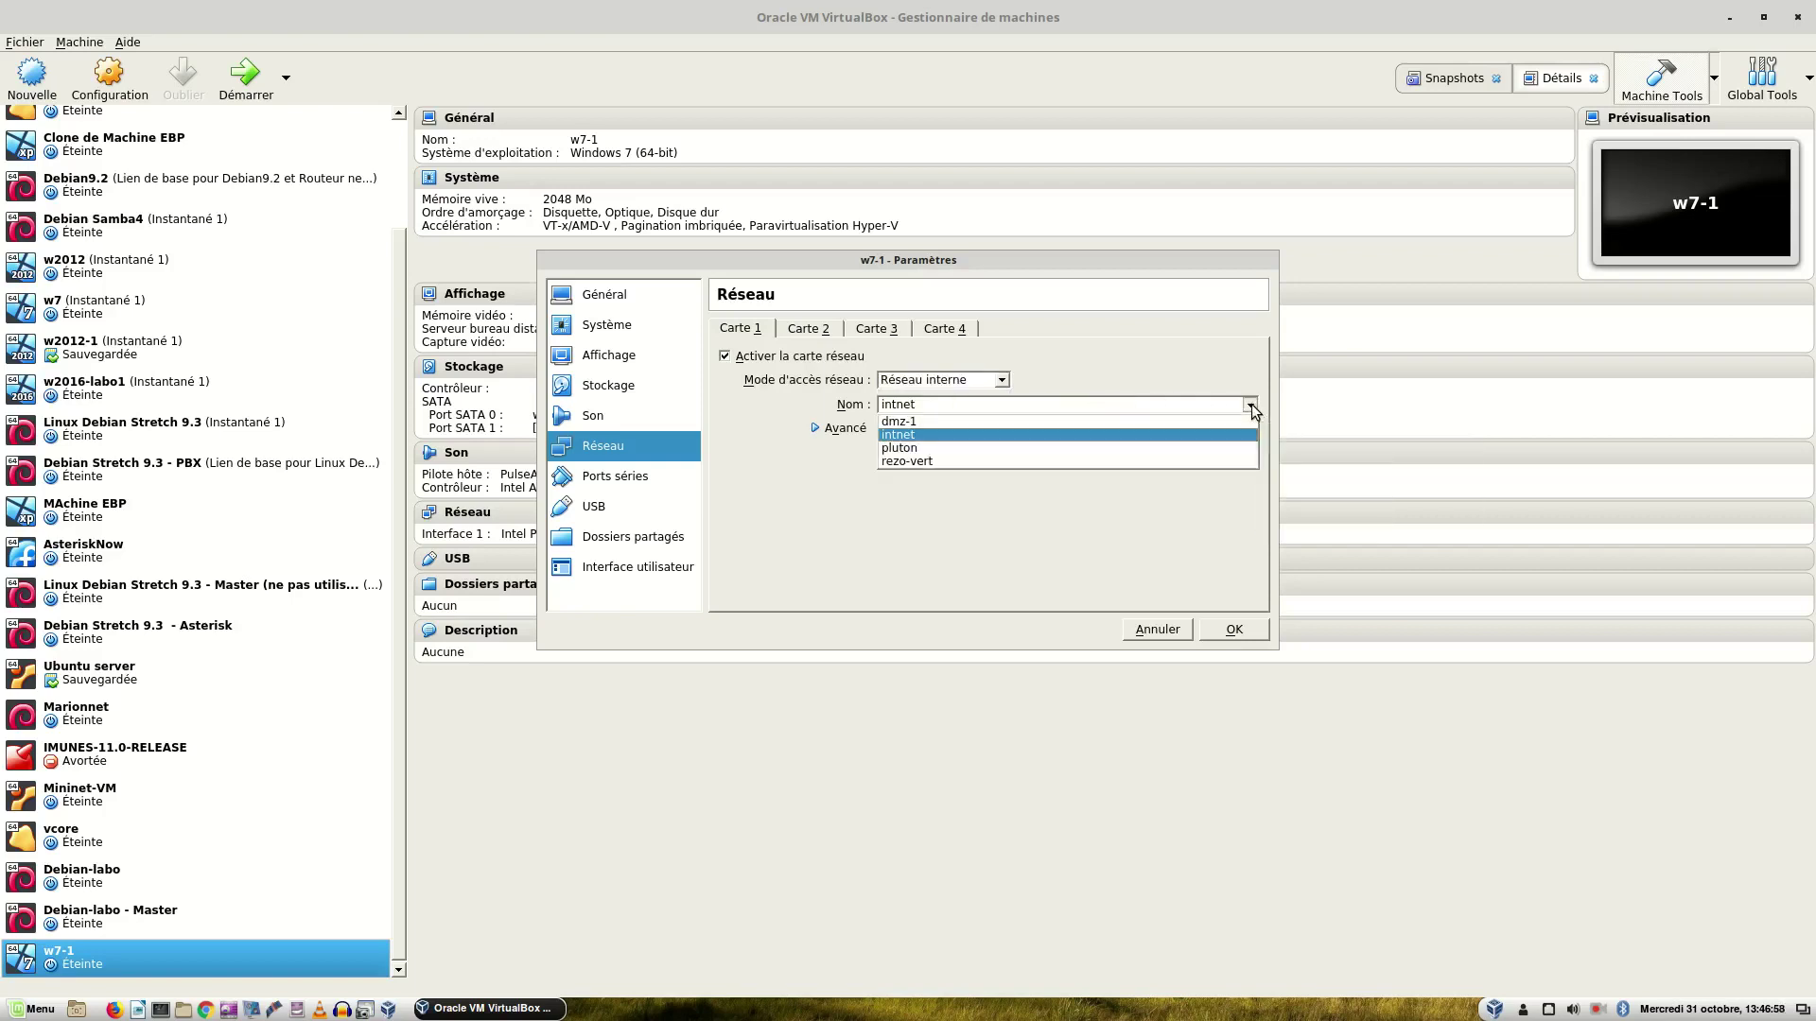
{"action": "left_click", "coordinate": [1203, 433]}
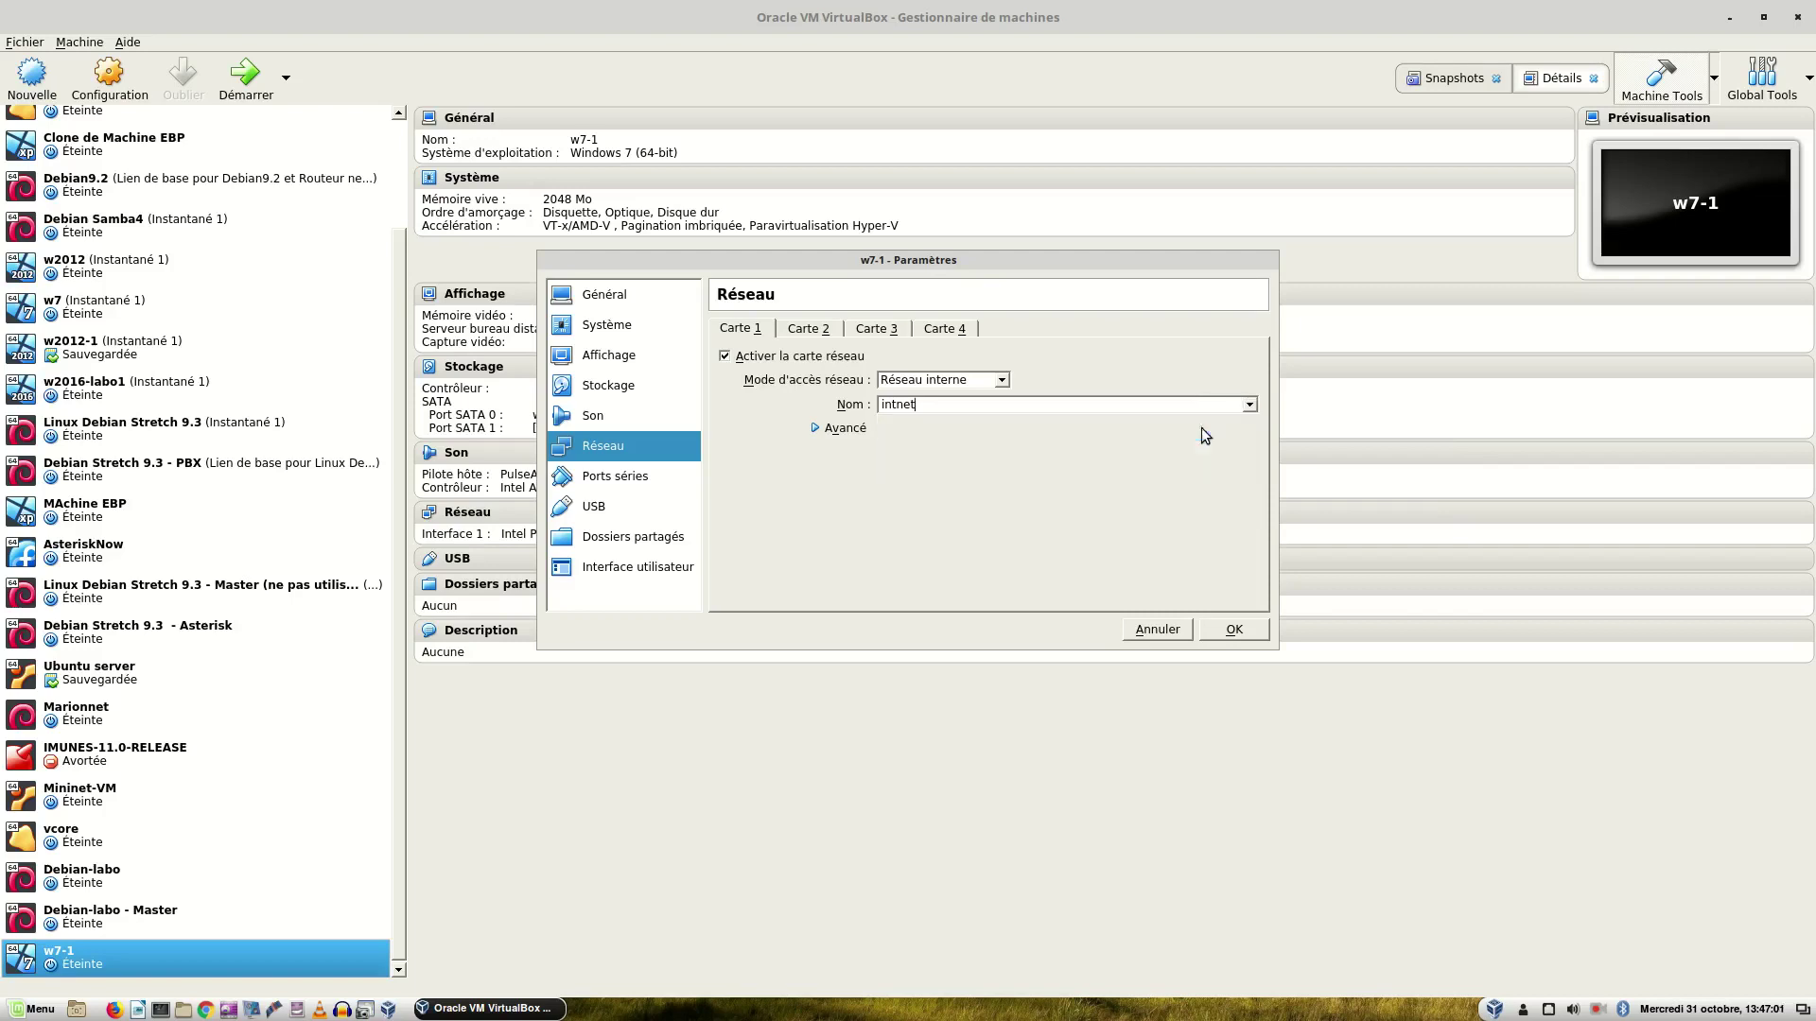
{"action": "left_click_drag", "start_coordinate": [928, 408], "coordinate": [833, 412]}
{"action": "type", "text": "labo-voip"}
{"action": "left_click", "coordinate": [1231, 632]}
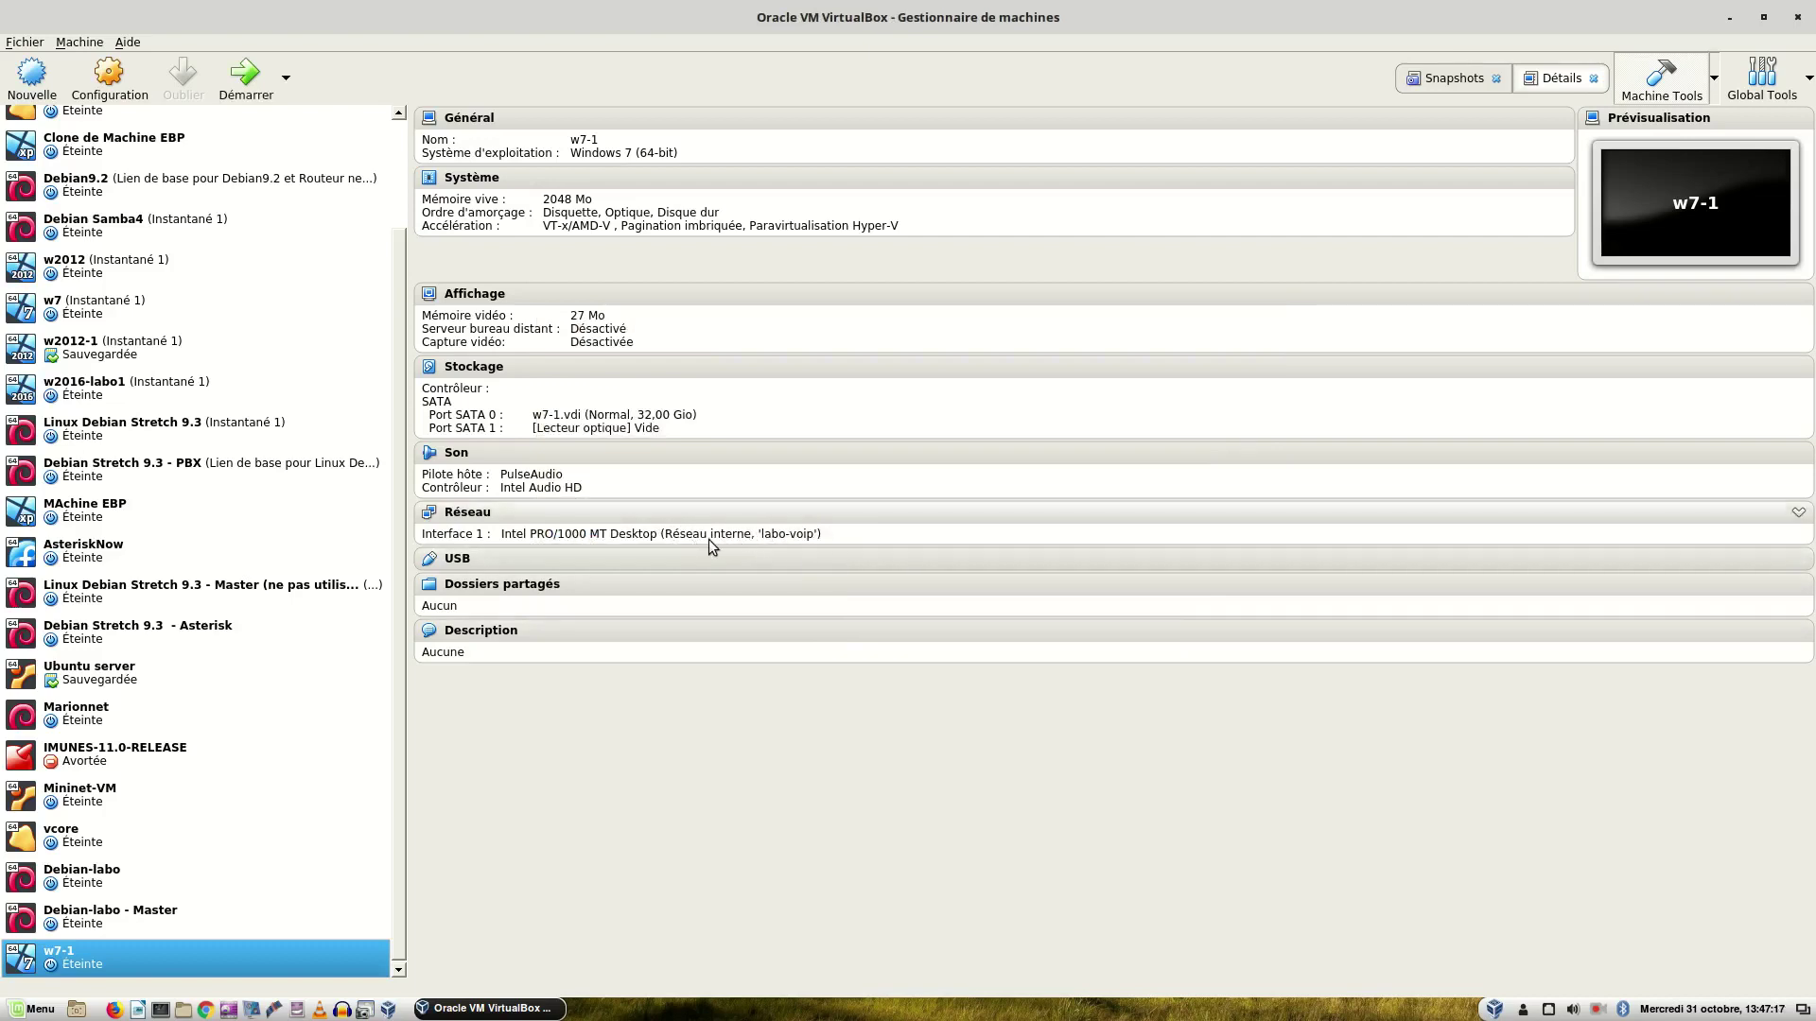
Reopen the w7-1 network settings, review the available internal network names, and choose labo-voip from them.
{"action": "left_click", "coordinate": [456, 515]}
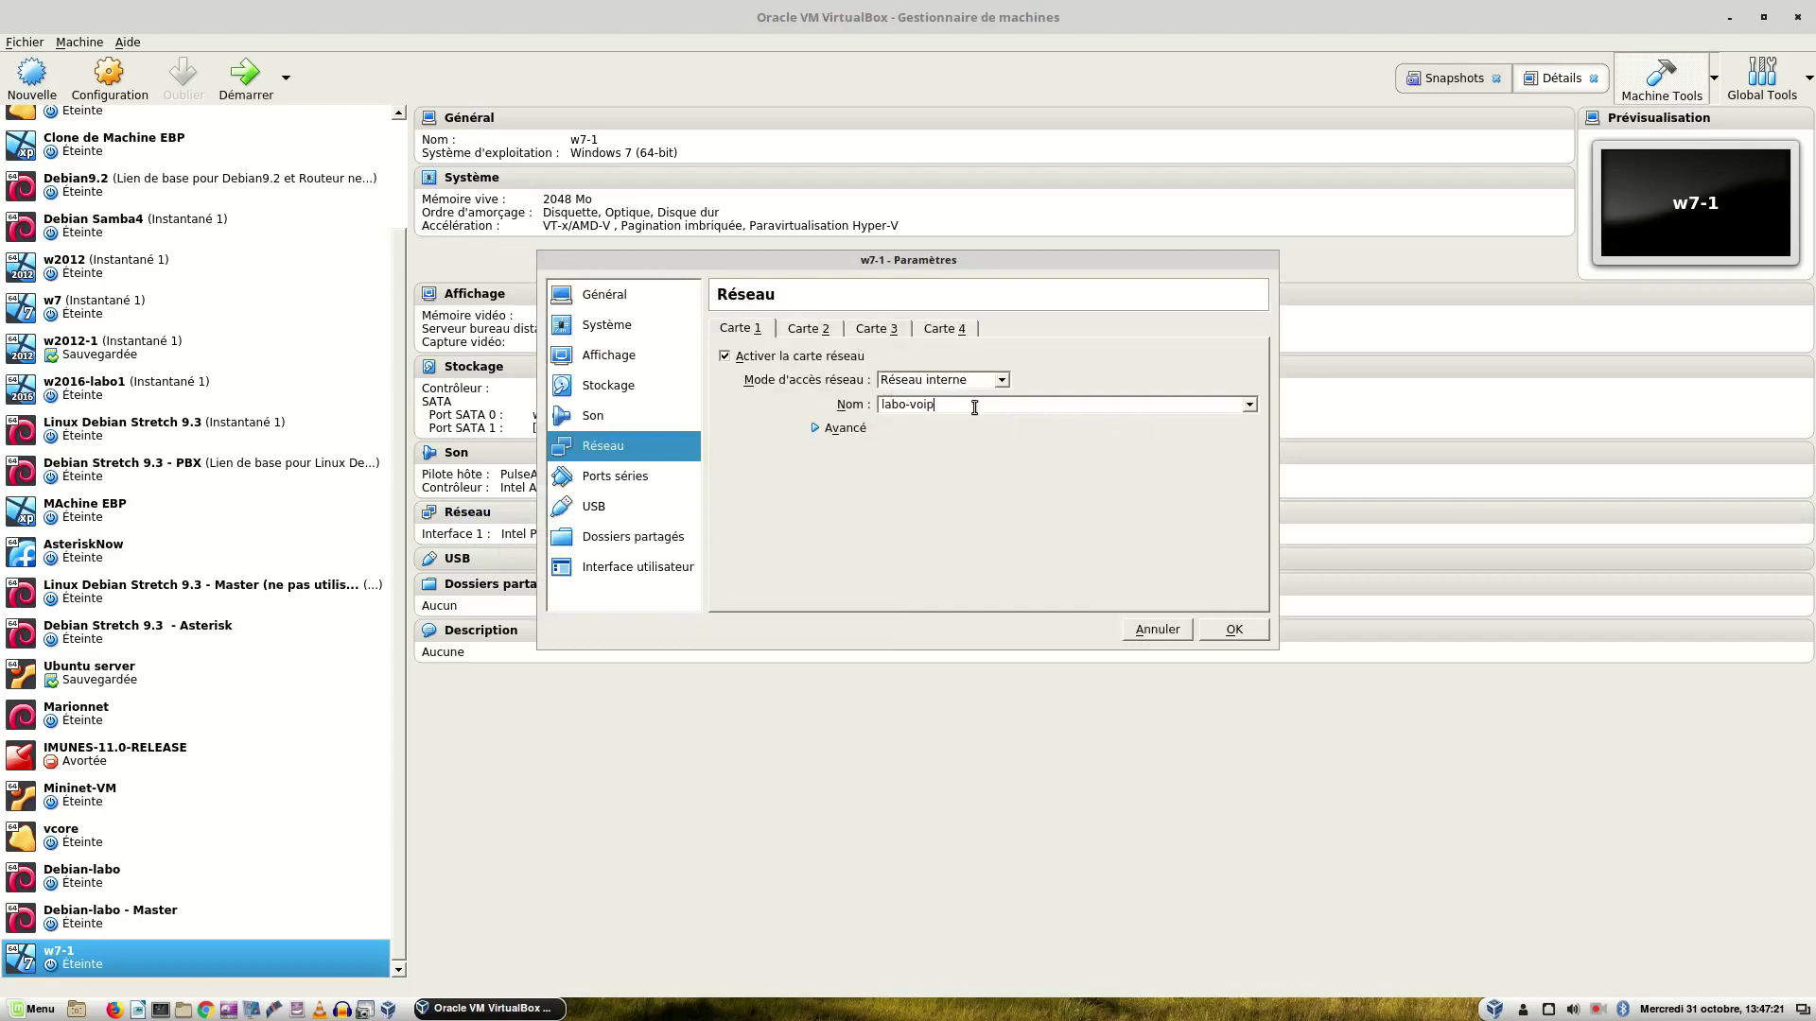
{"action": "left_click", "coordinate": [1256, 401]}
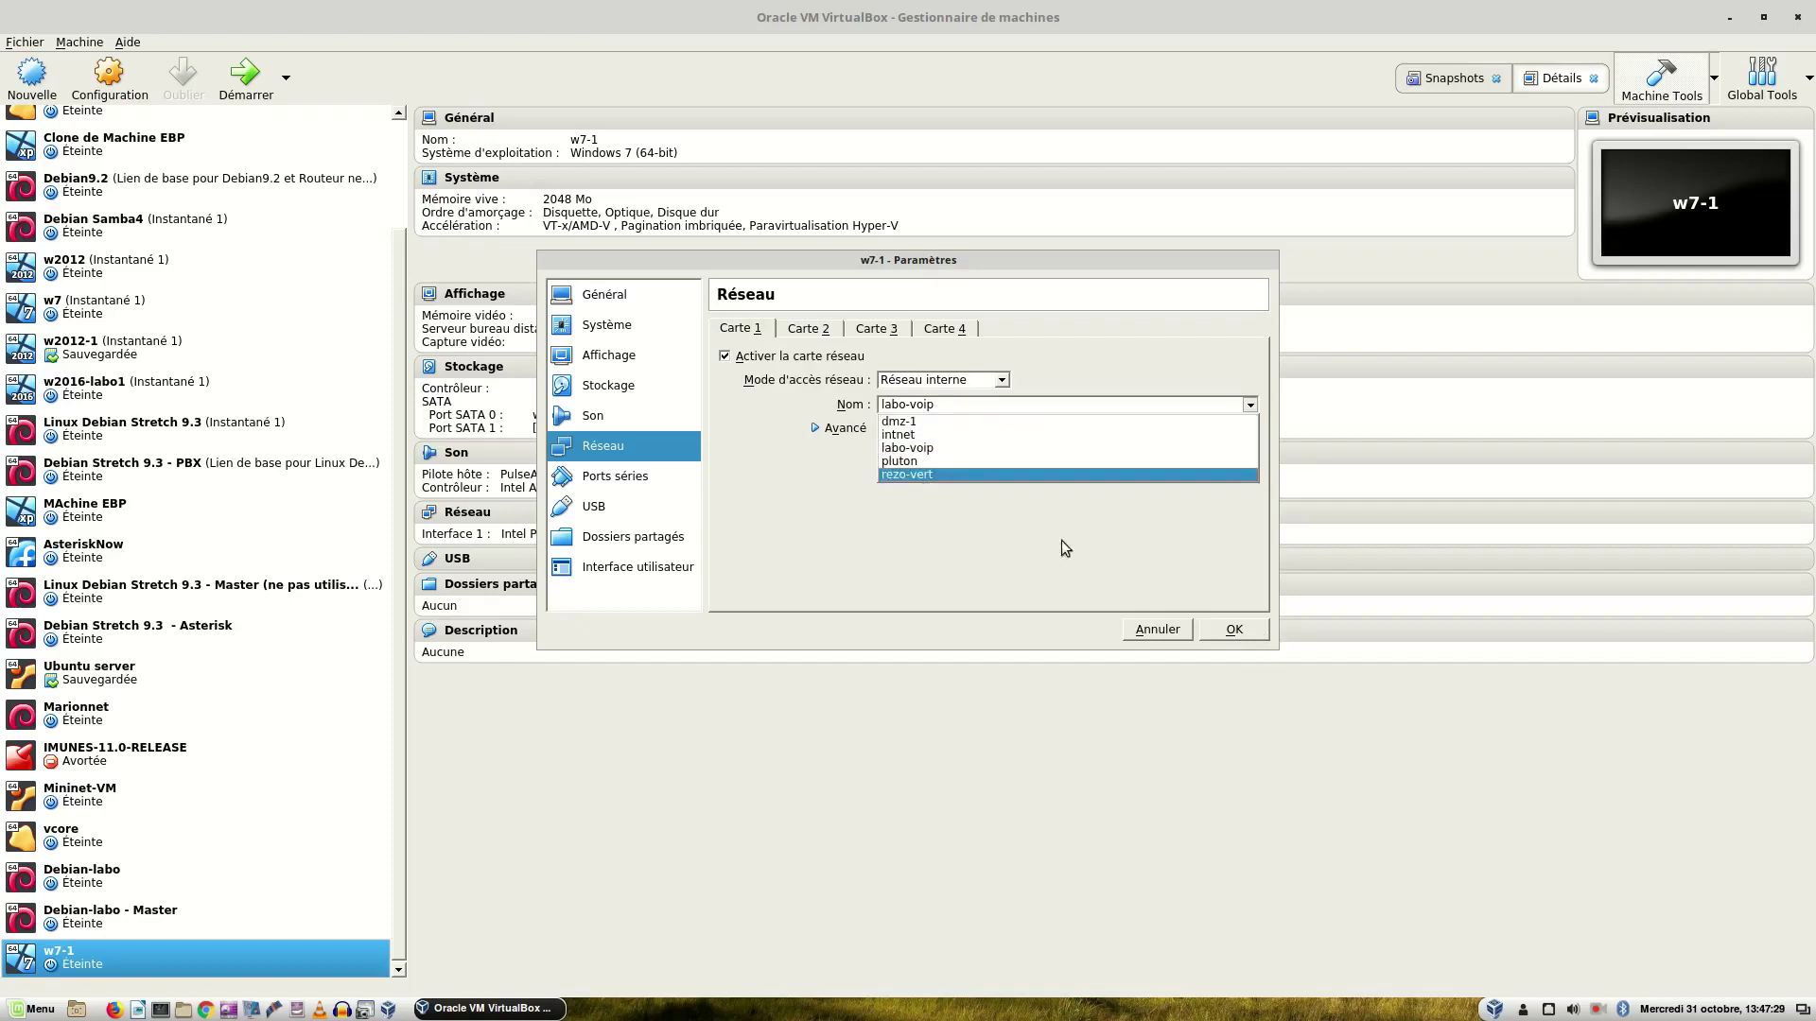
{"action": "left_click", "coordinate": [916, 448]}
{"action": "left_click", "coordinate": [1230, 629]}
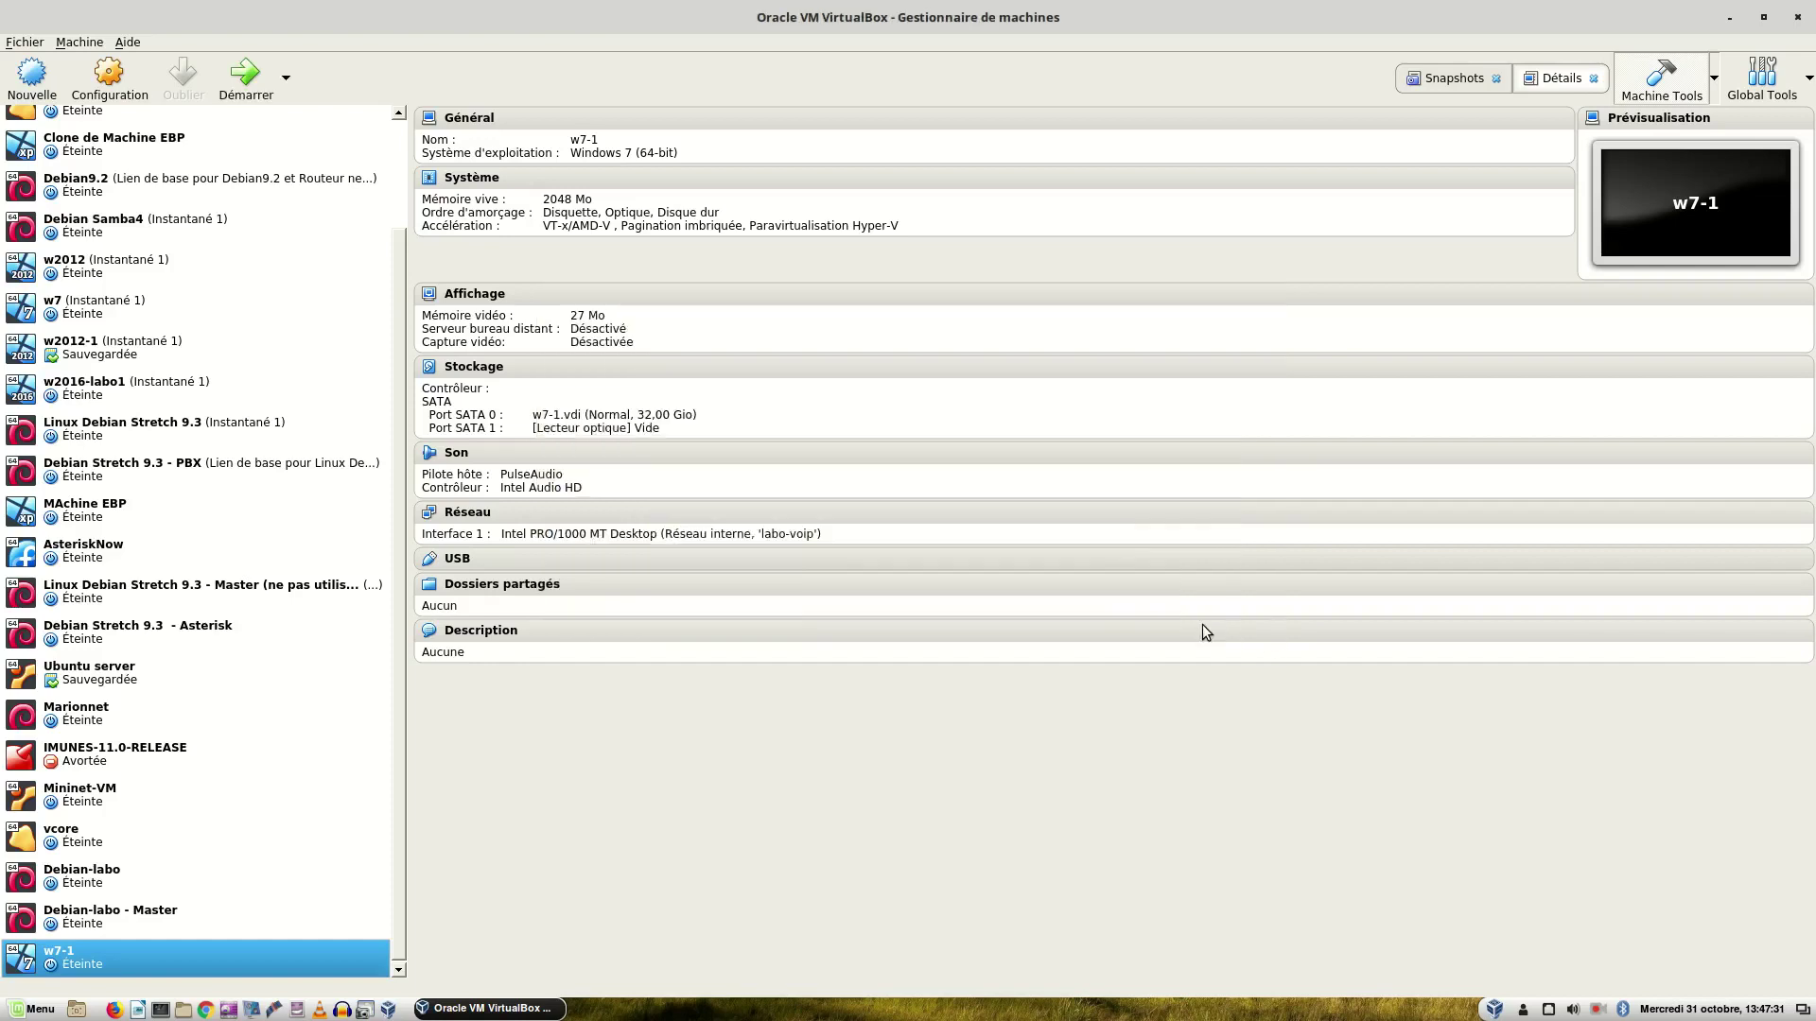
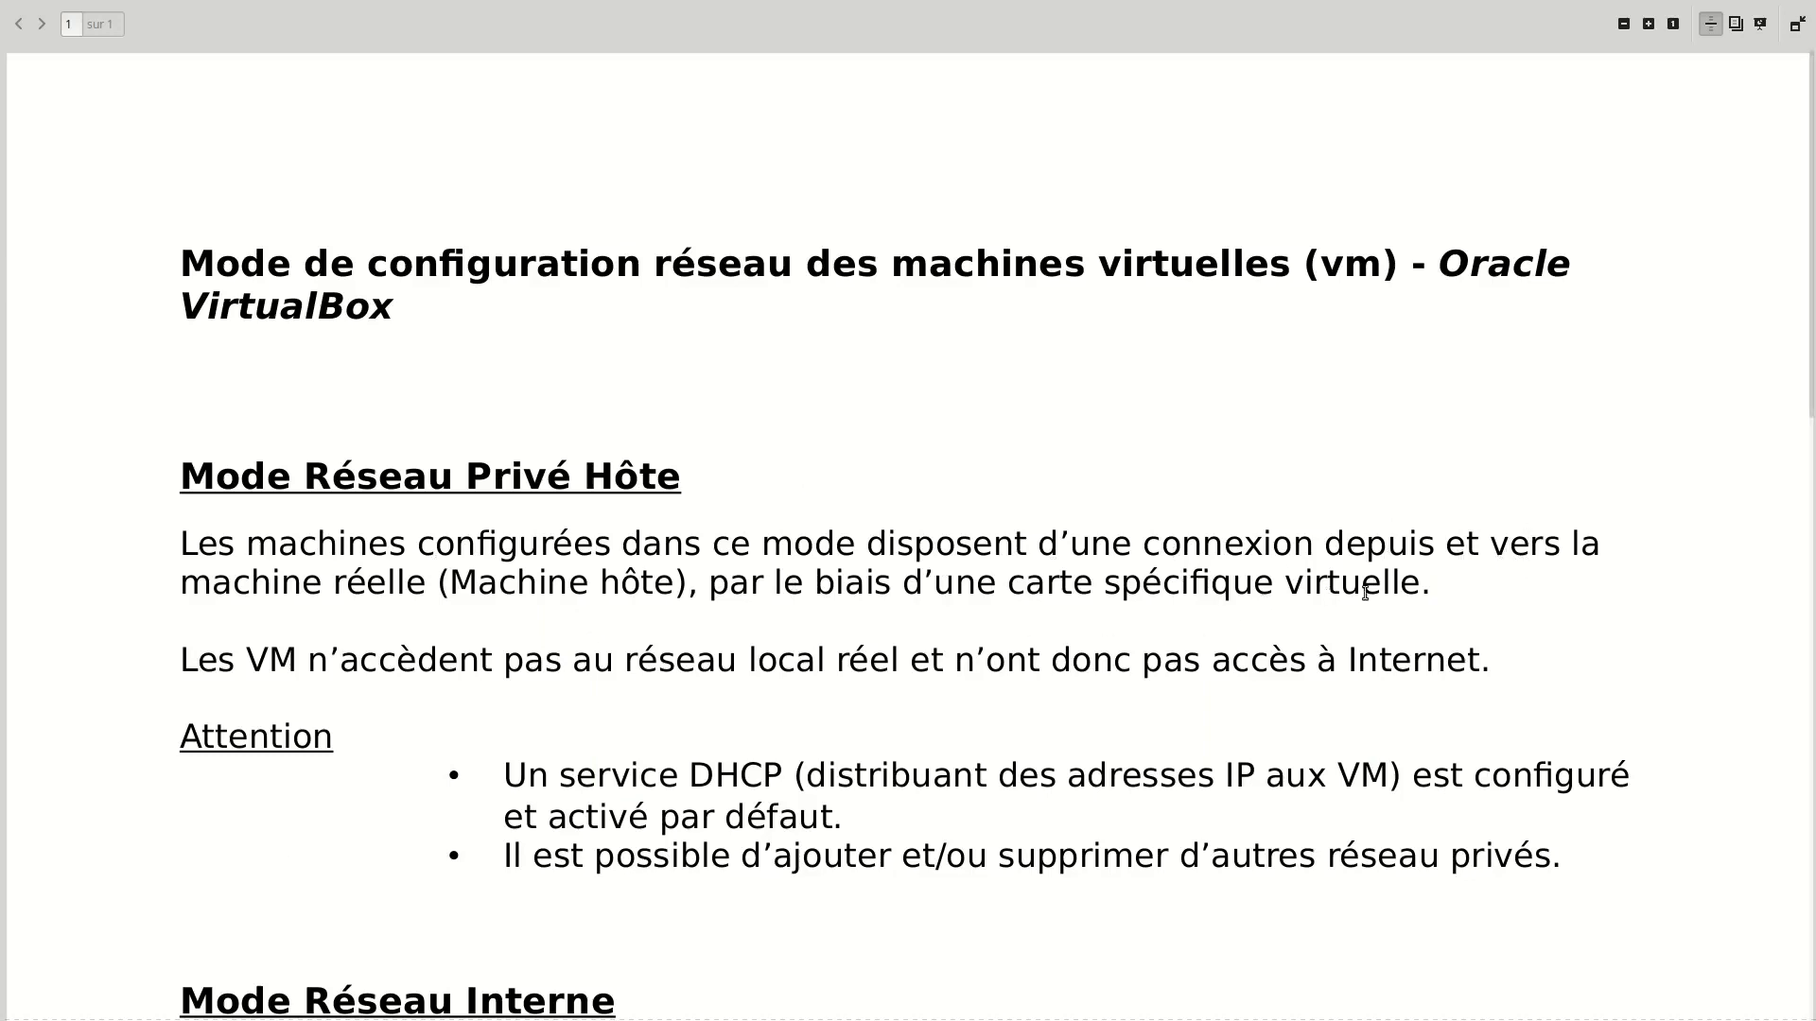
Review the Mode Réseau Privé Hôte section, highlighting the virtual card, the lack of Internet access and the Attention heading.
{"action": "left_click_drag", "start_coordinate": [1419, 584], "coordinate": [1007, 592]}
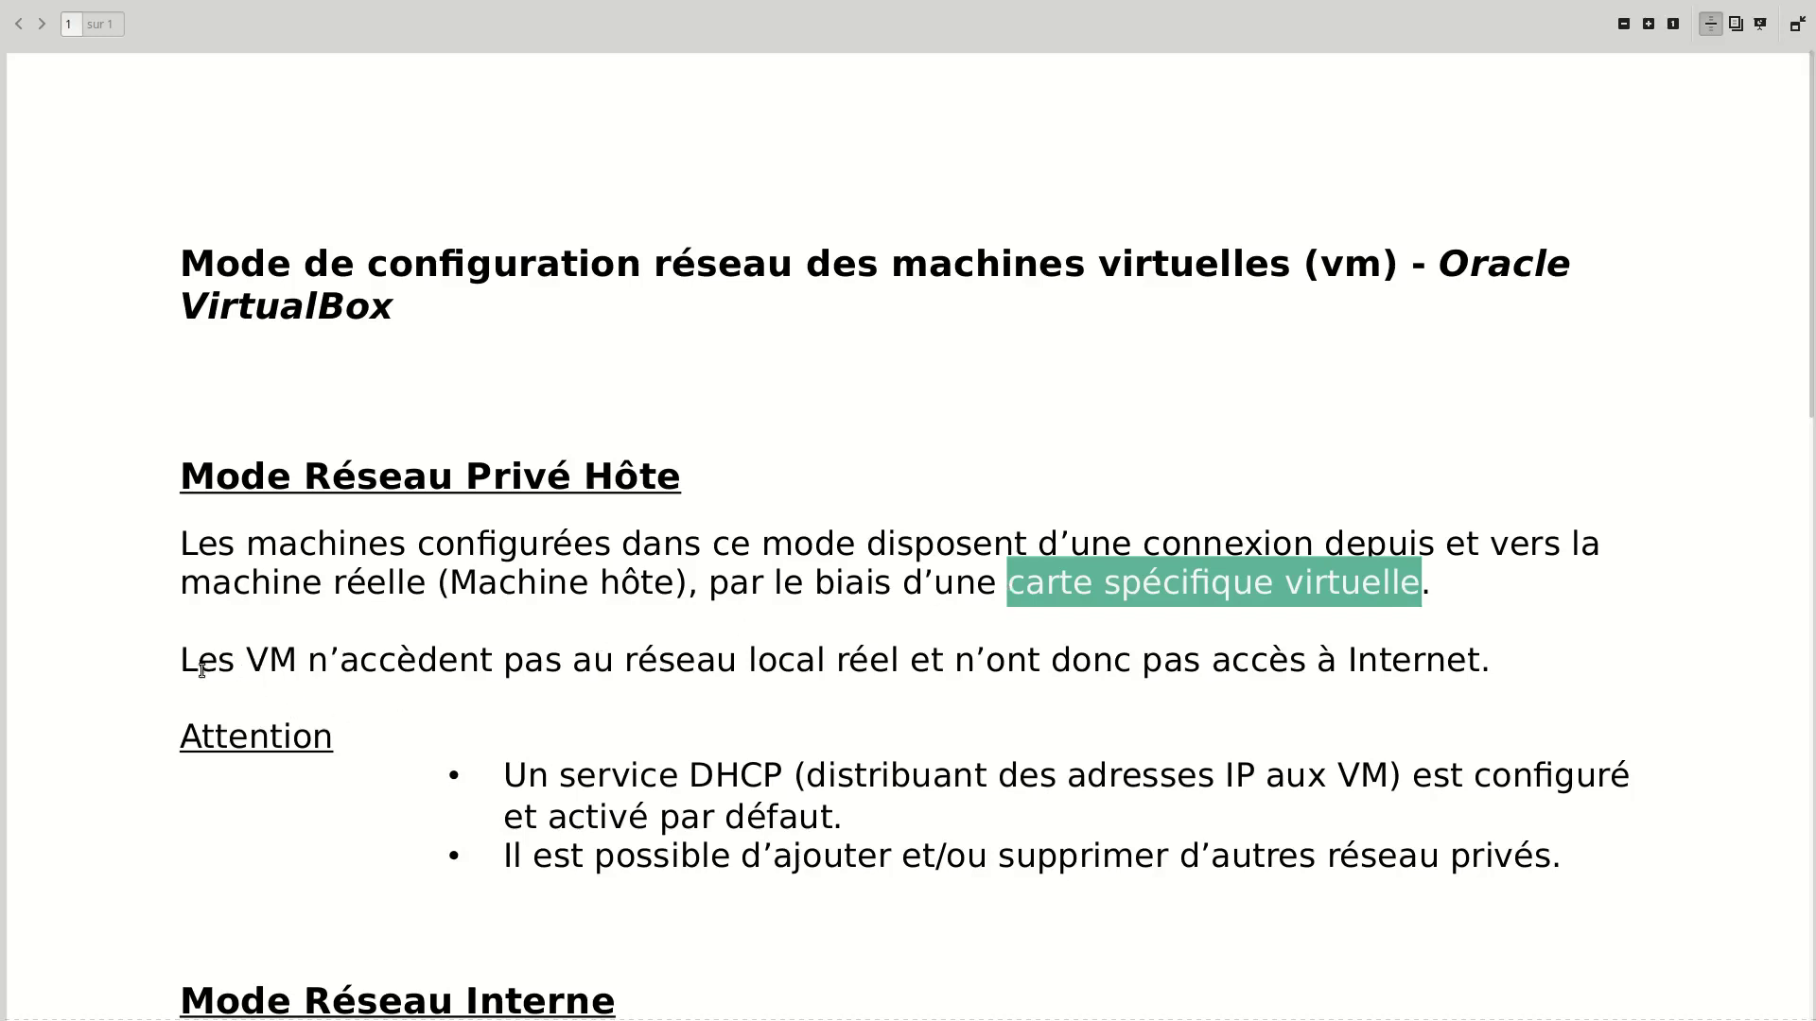
{"action": "left_click_drag", "start_coordinate": [175, 659], "coordinate": [1483, 659]}
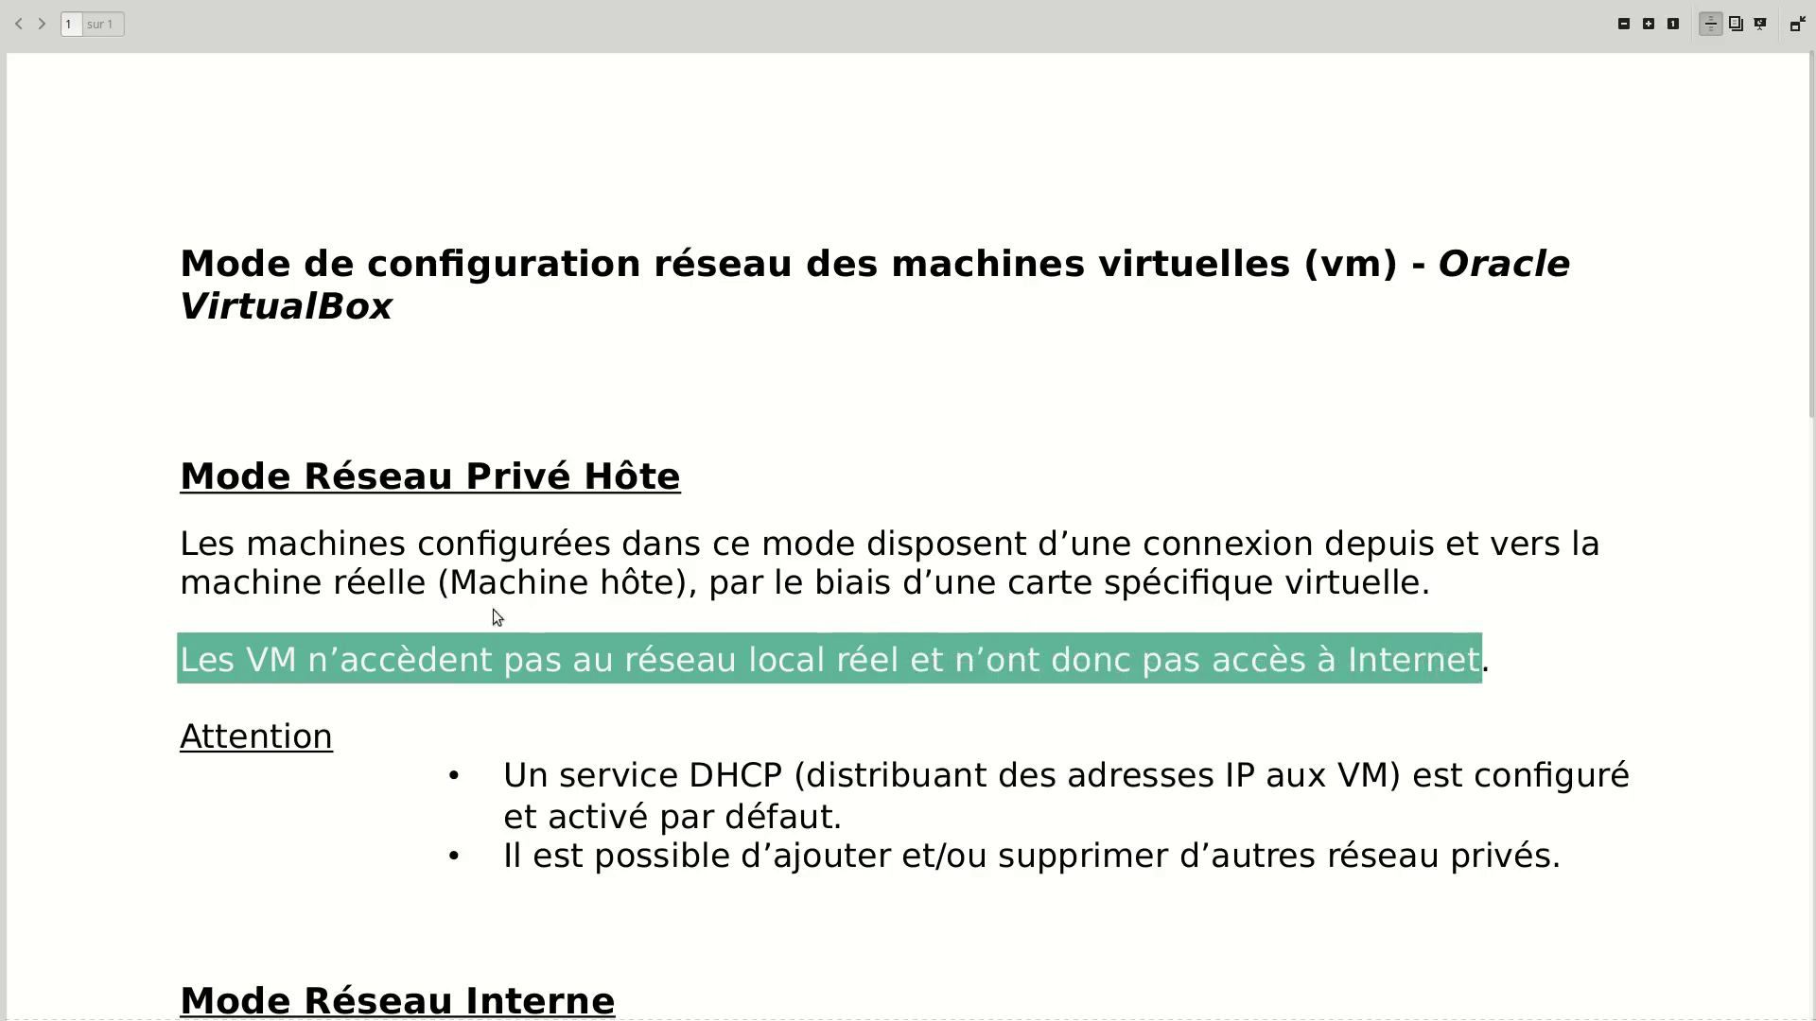
{"action": "left_click_drag", "start_coordinate": [342, 743], "coordinate": [161, 738]}
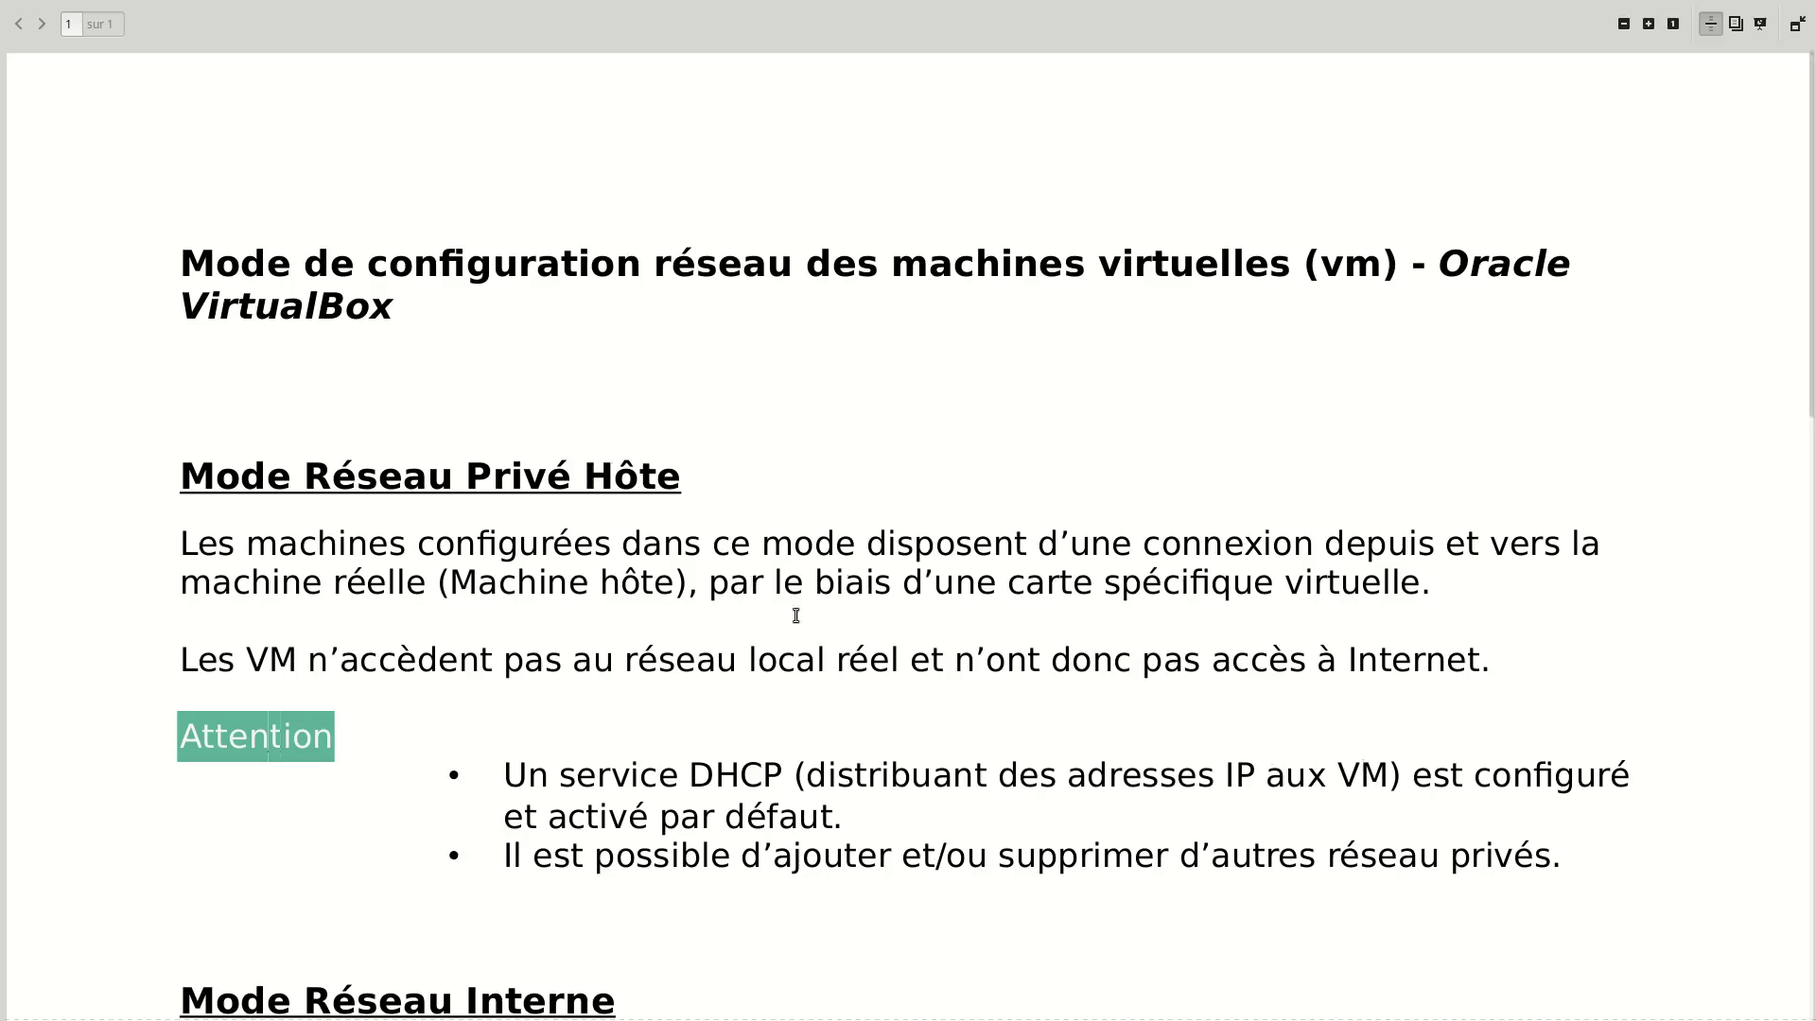
{"action": "scroll", "coordinate": [795, 615], "scroll_direction": "down", "scroll_amount": 6}
{"action": "scroll", "coordinate": [784, 683], "scroll_direction": "up", "scroll_amount": 1}
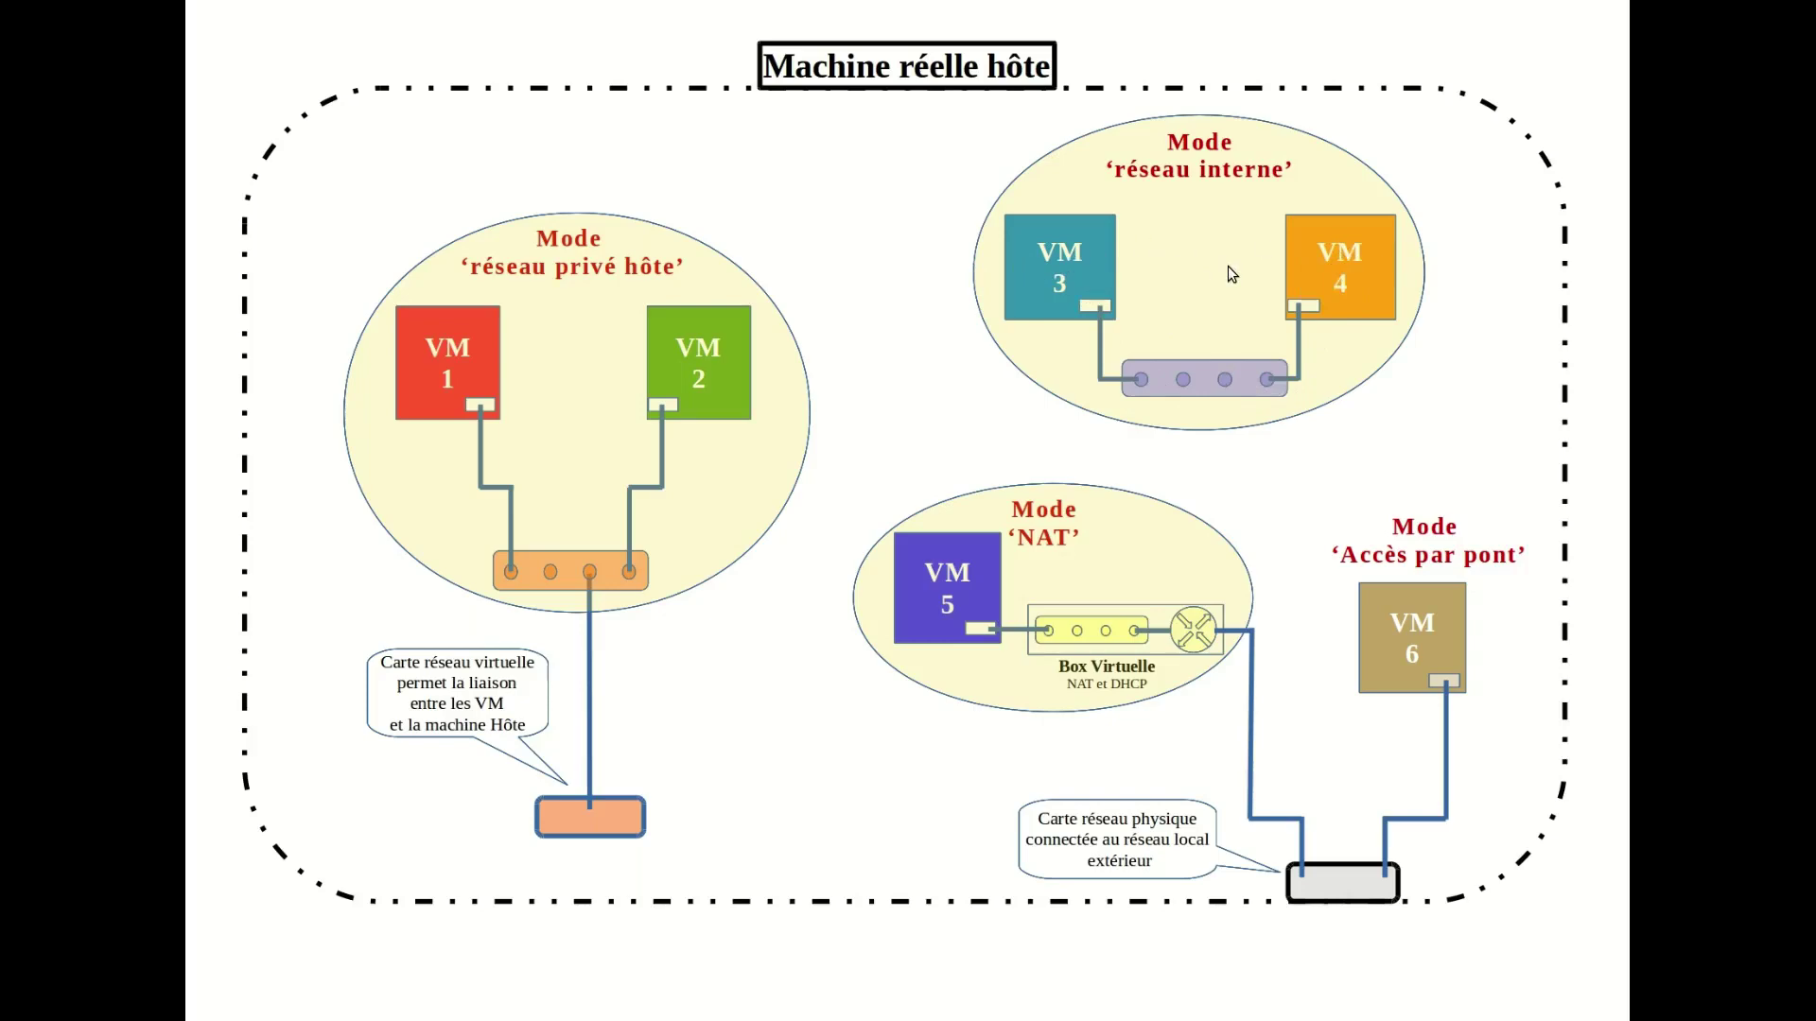
Return from the network diagram to the document and highlight the isolation and unlimited-networks passages under Mode Réseau Interne.
{"action": "key", "text": "alt+Tab"}
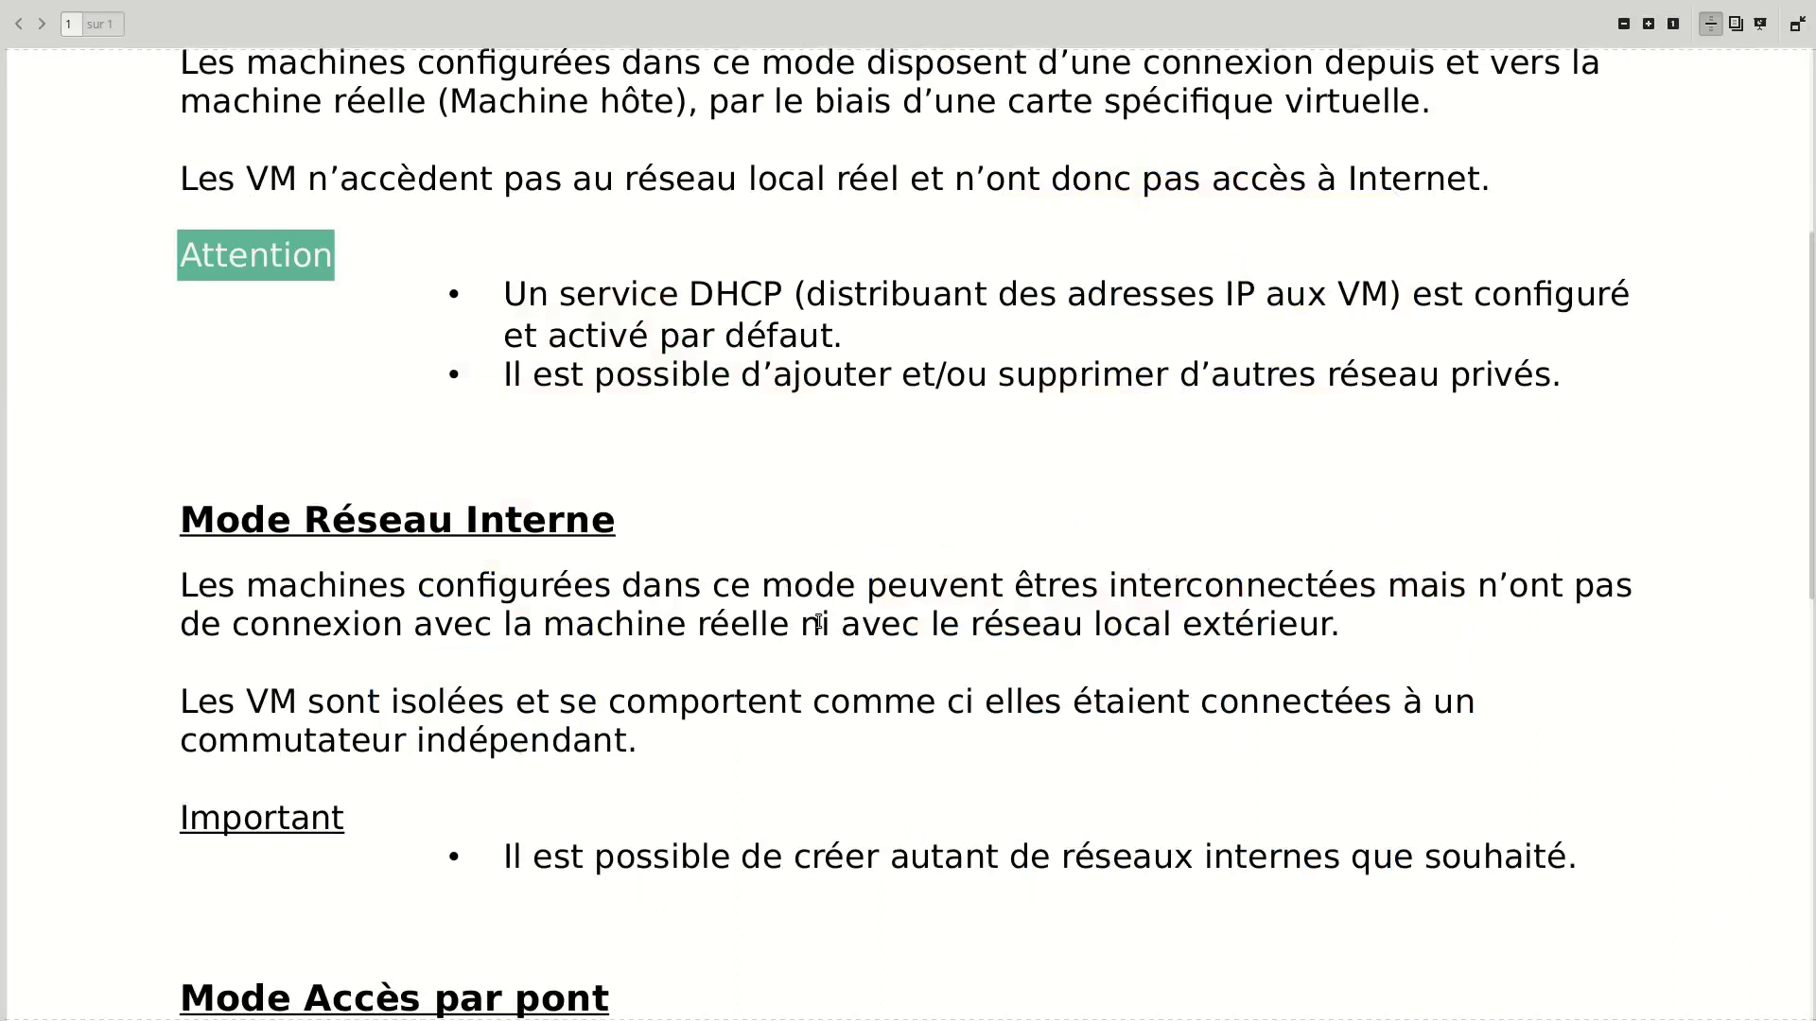
{"action": "double_click", "coordinate": [767, 622]}
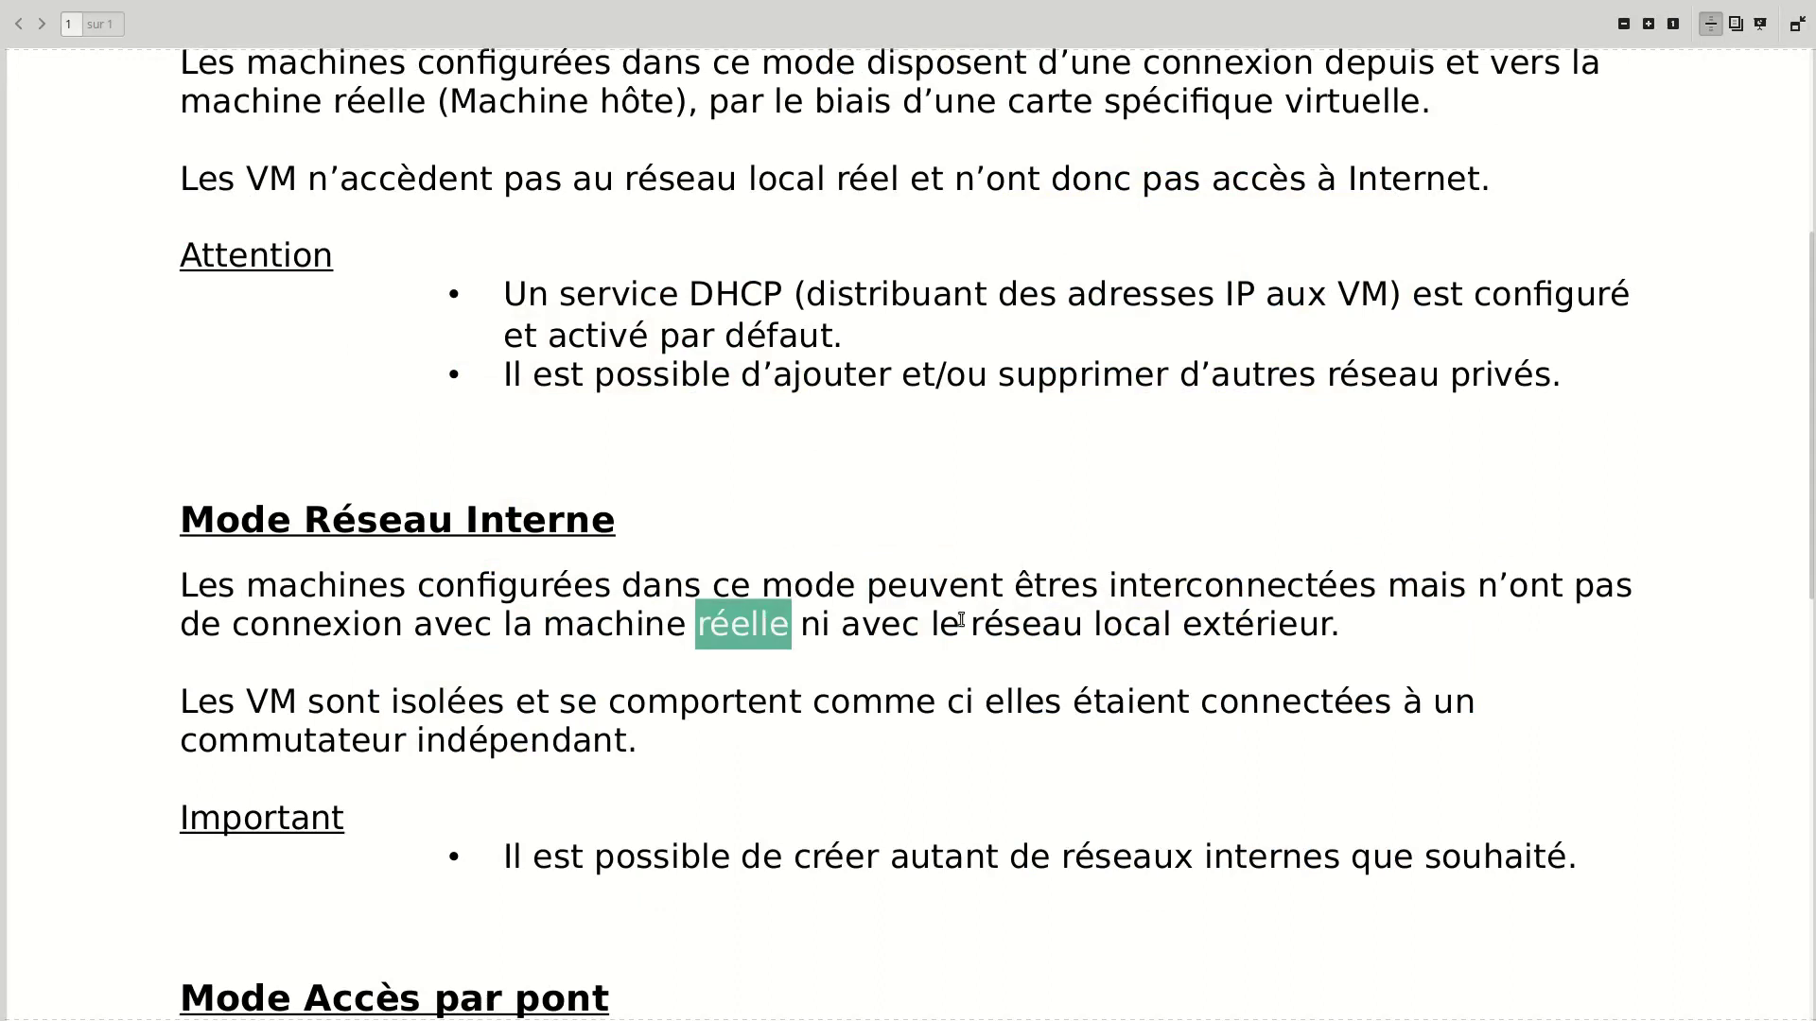
{"action": "left_click_drag", "start_coordinate": [960, 625], "coordinate": [1333, 626]}
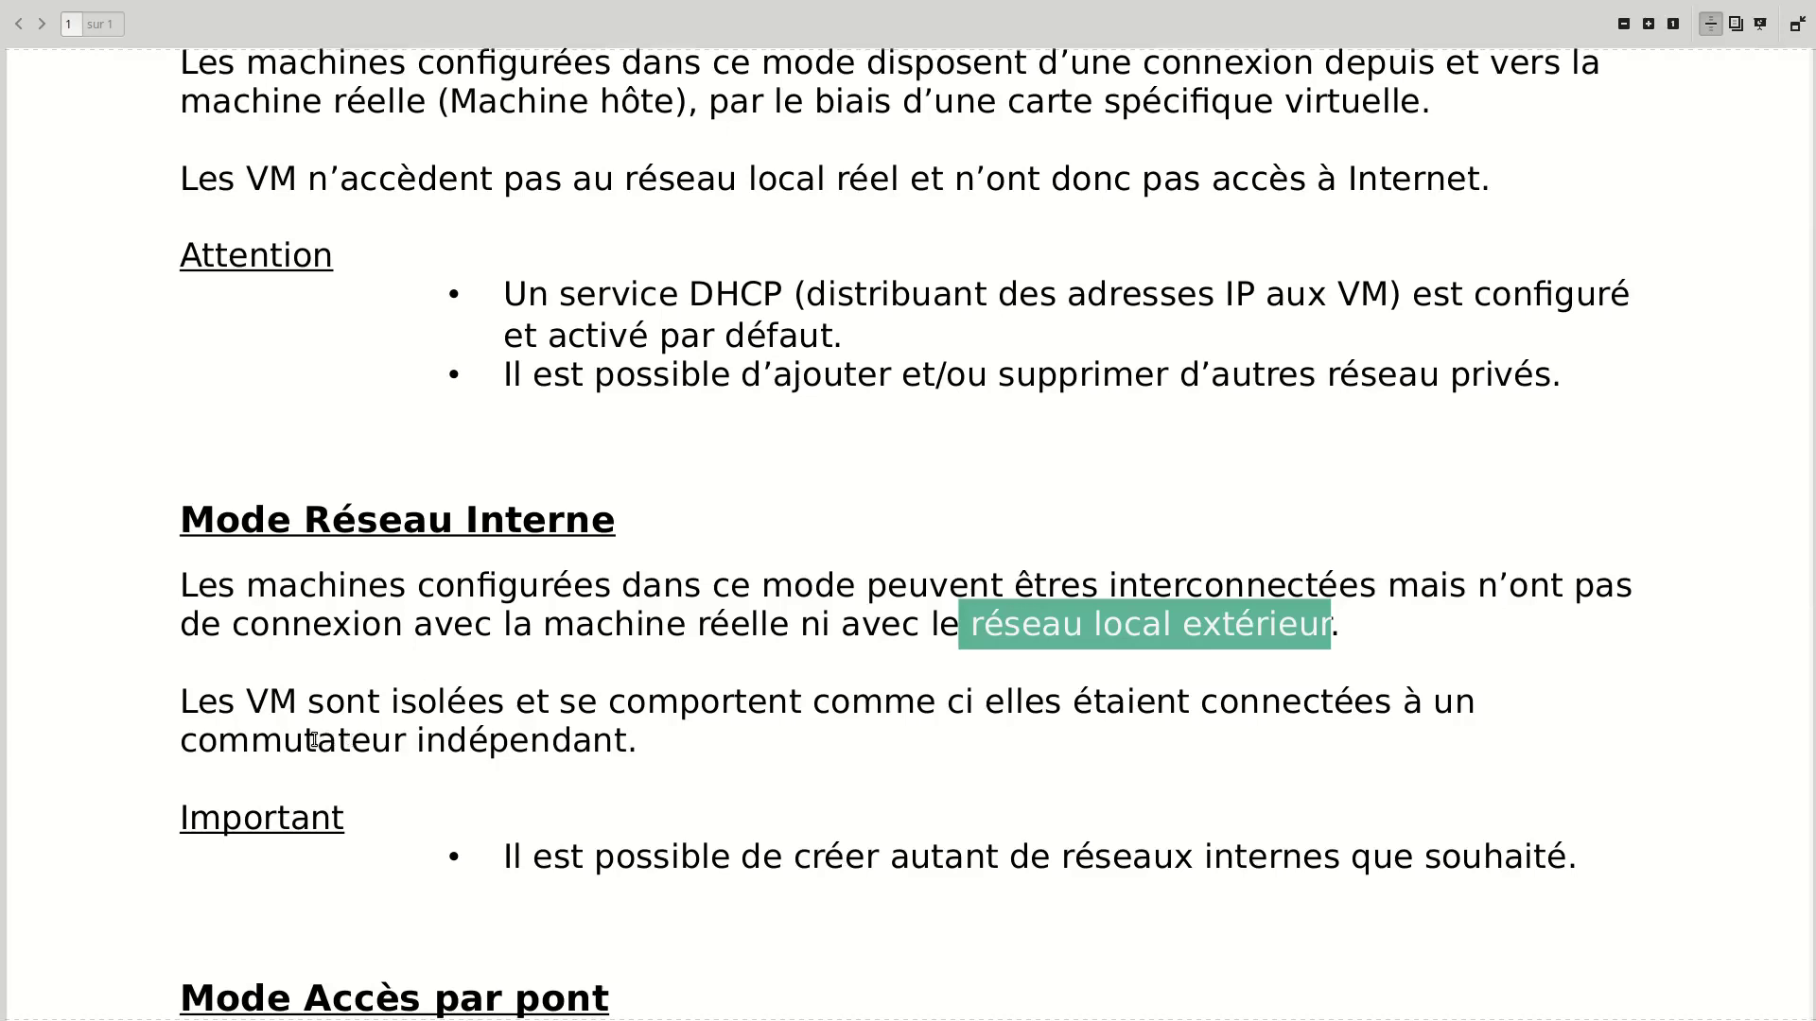
{"action": "left_click_drag", "start_coordinate": [500, 861], "coordinate": [1562, 869]}
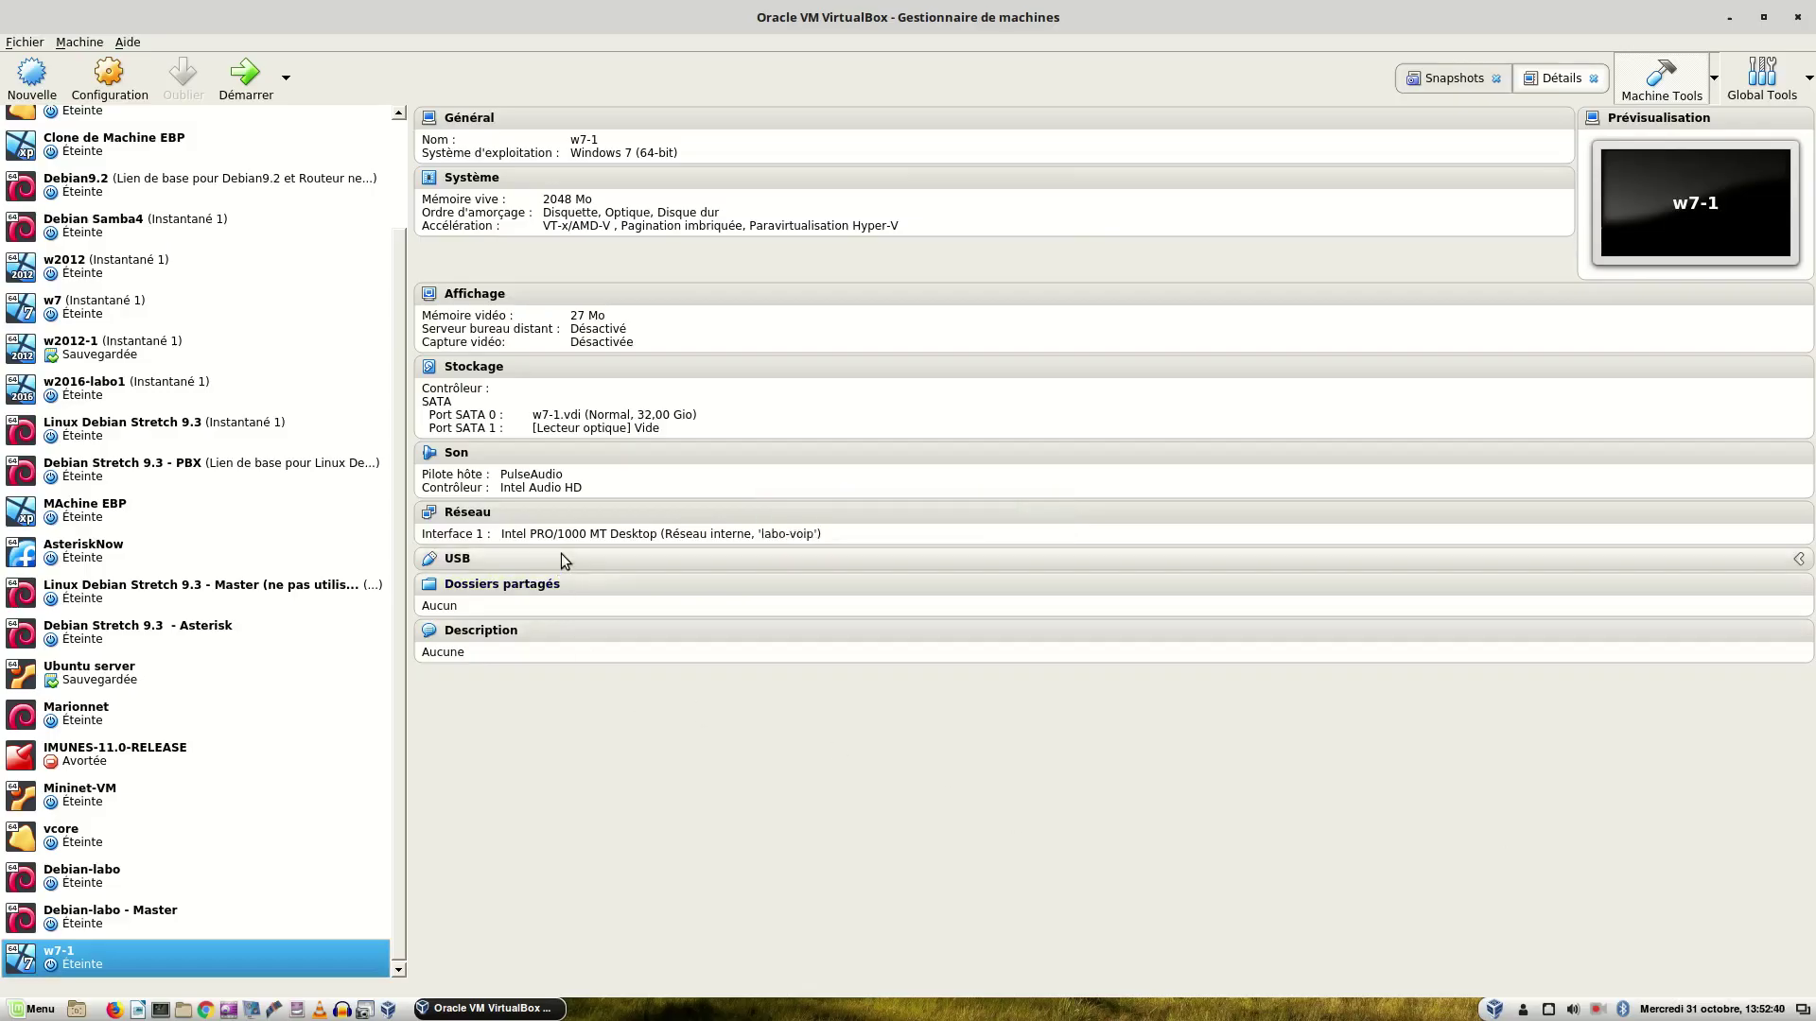
Set network adapter 1 of w7-1 to Accès par pont mode, bridged to the enp3s0 interface.
{"action": "left_click", "coordinate": [476, 513]}
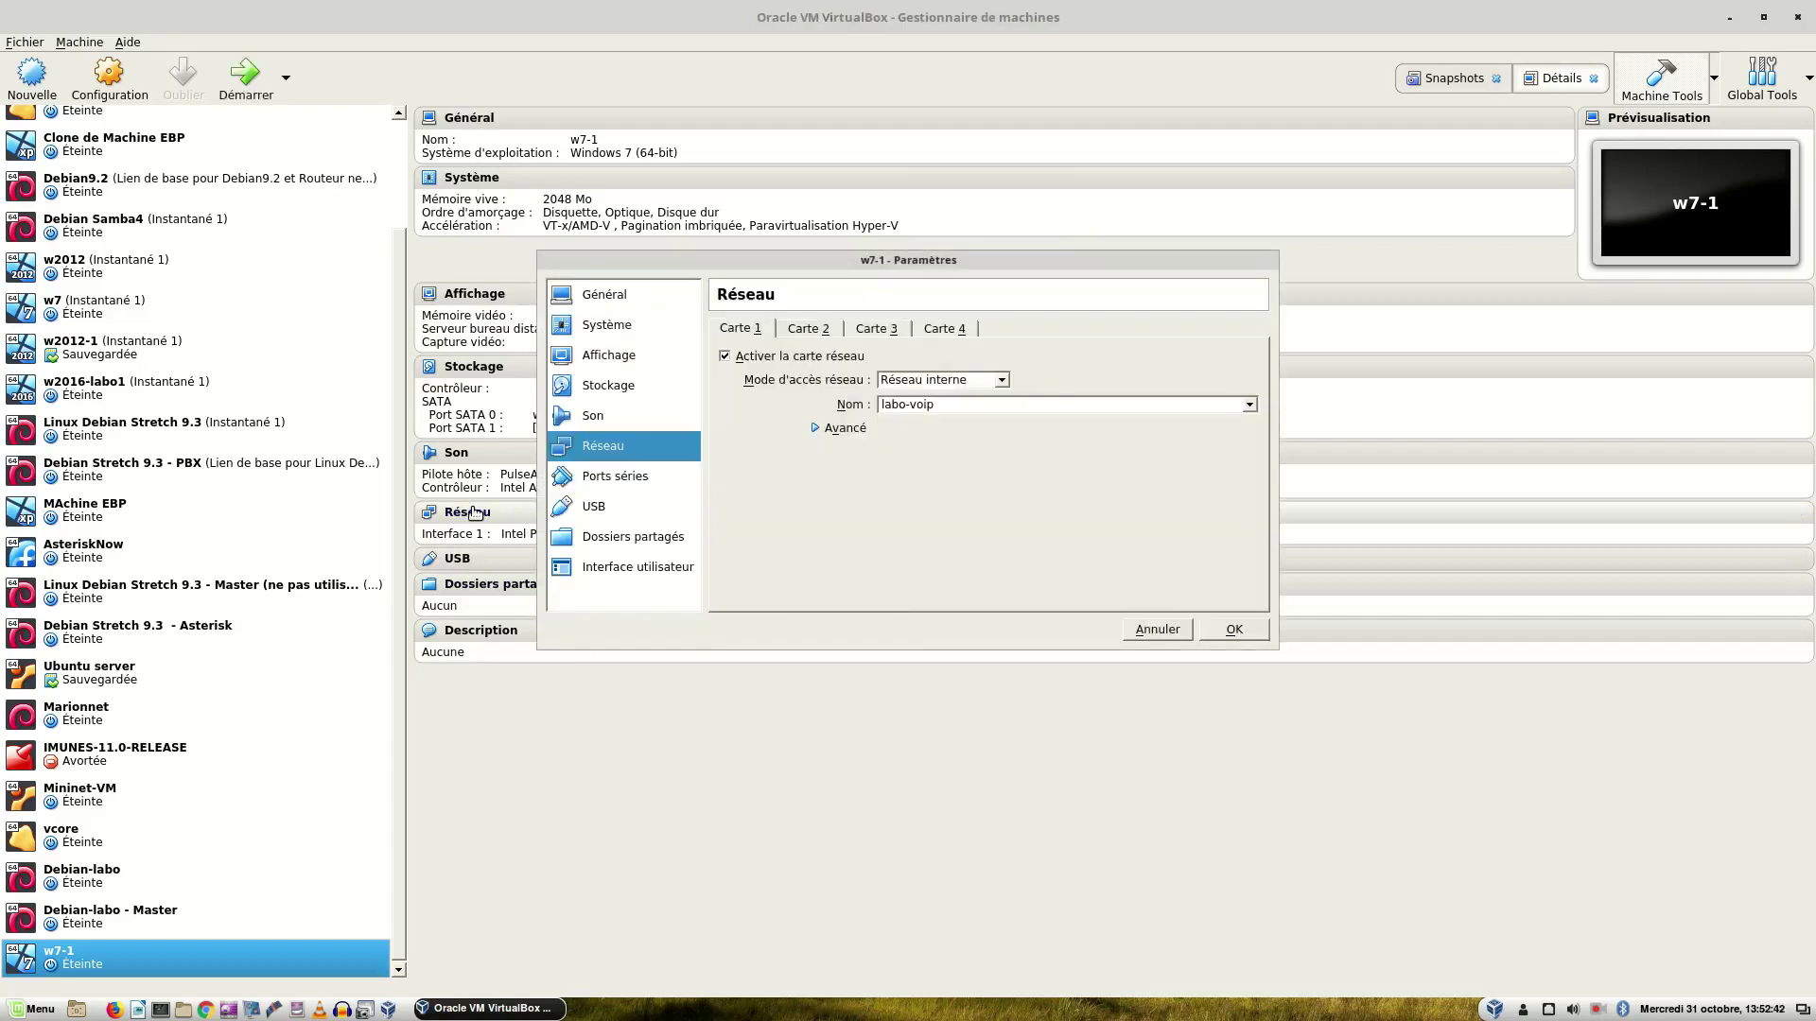
{"action": "left_click", "coordinate": [965, 386]}
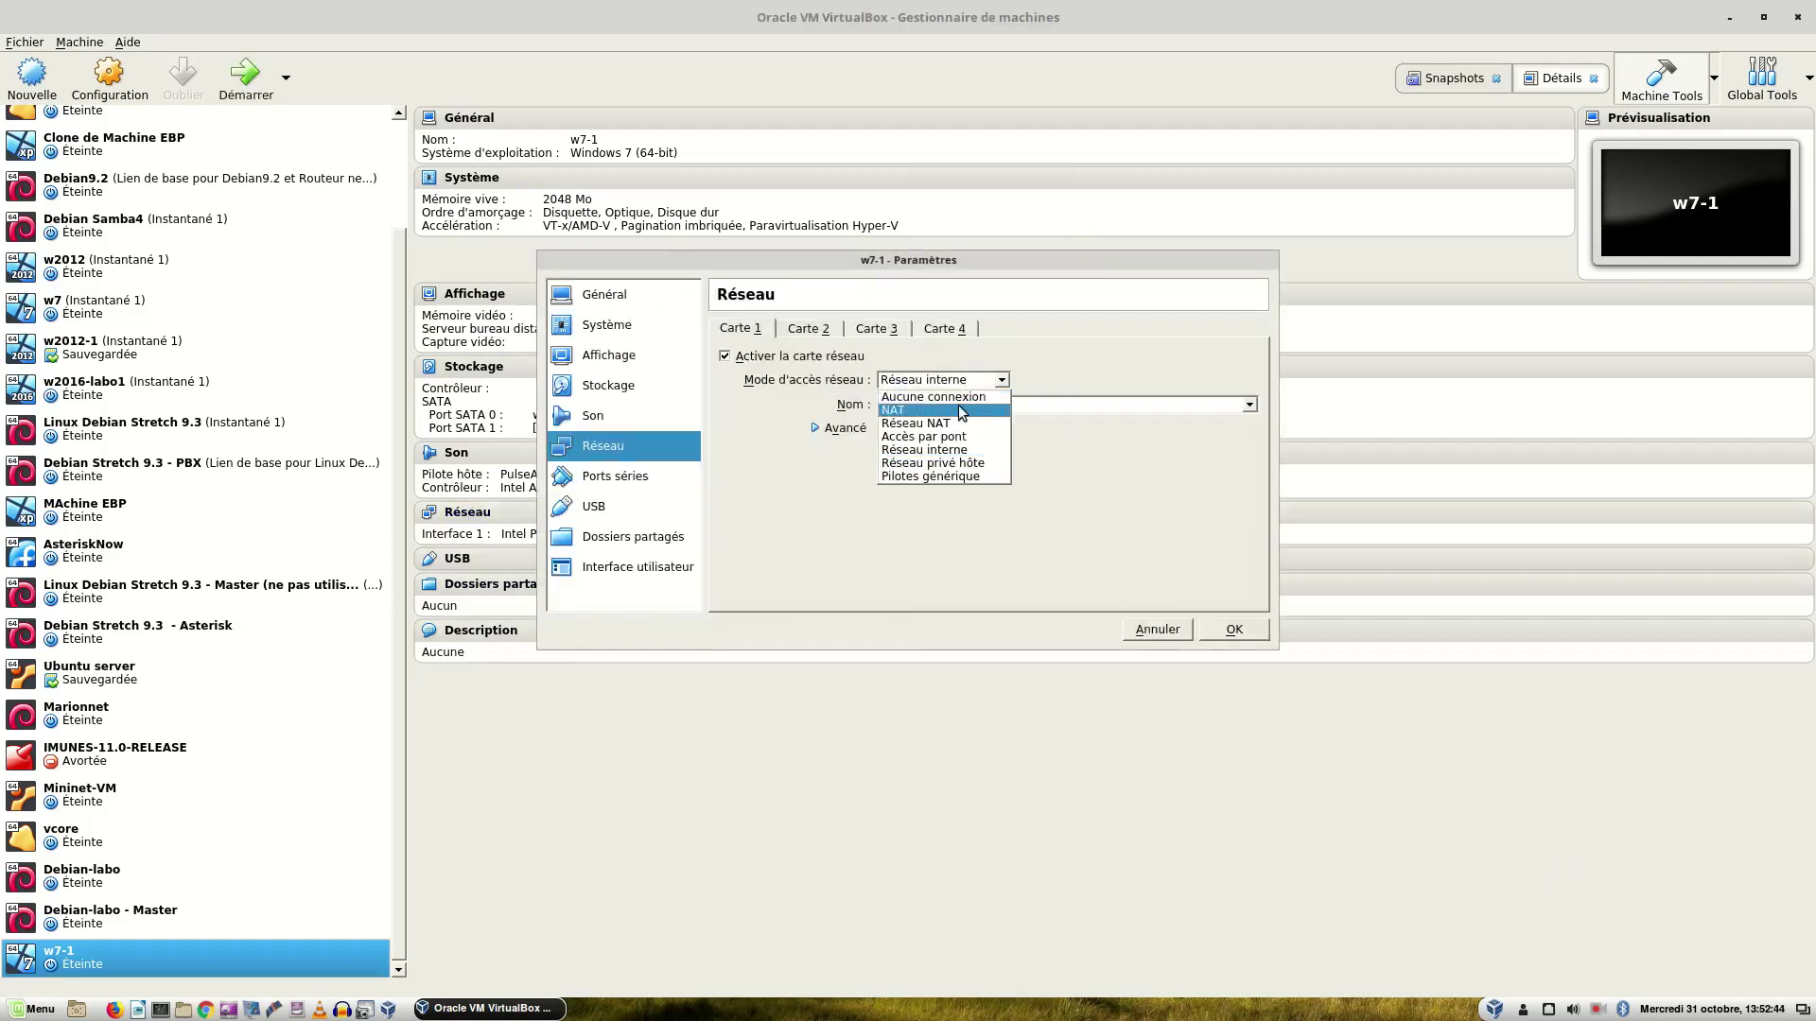
{"action": "left_click", "coordinate": [965, 437]}
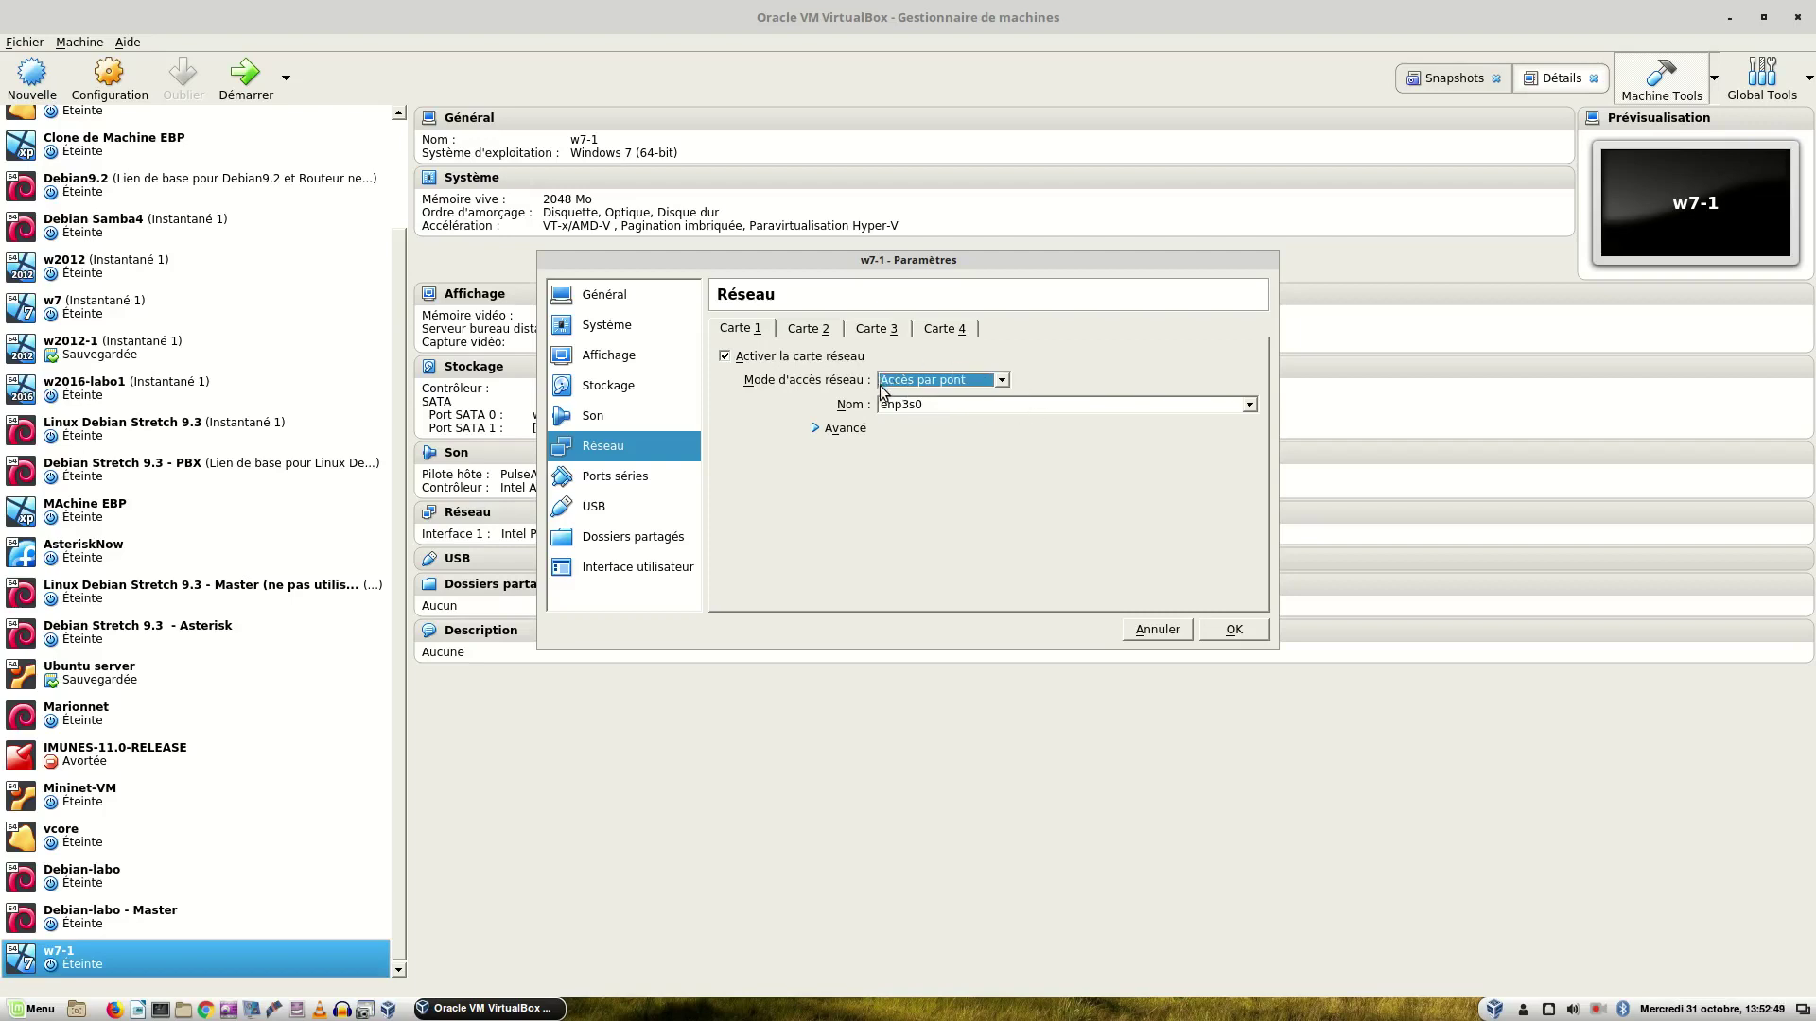
{"action": "left_click", "coordinate": [1109, 408]}
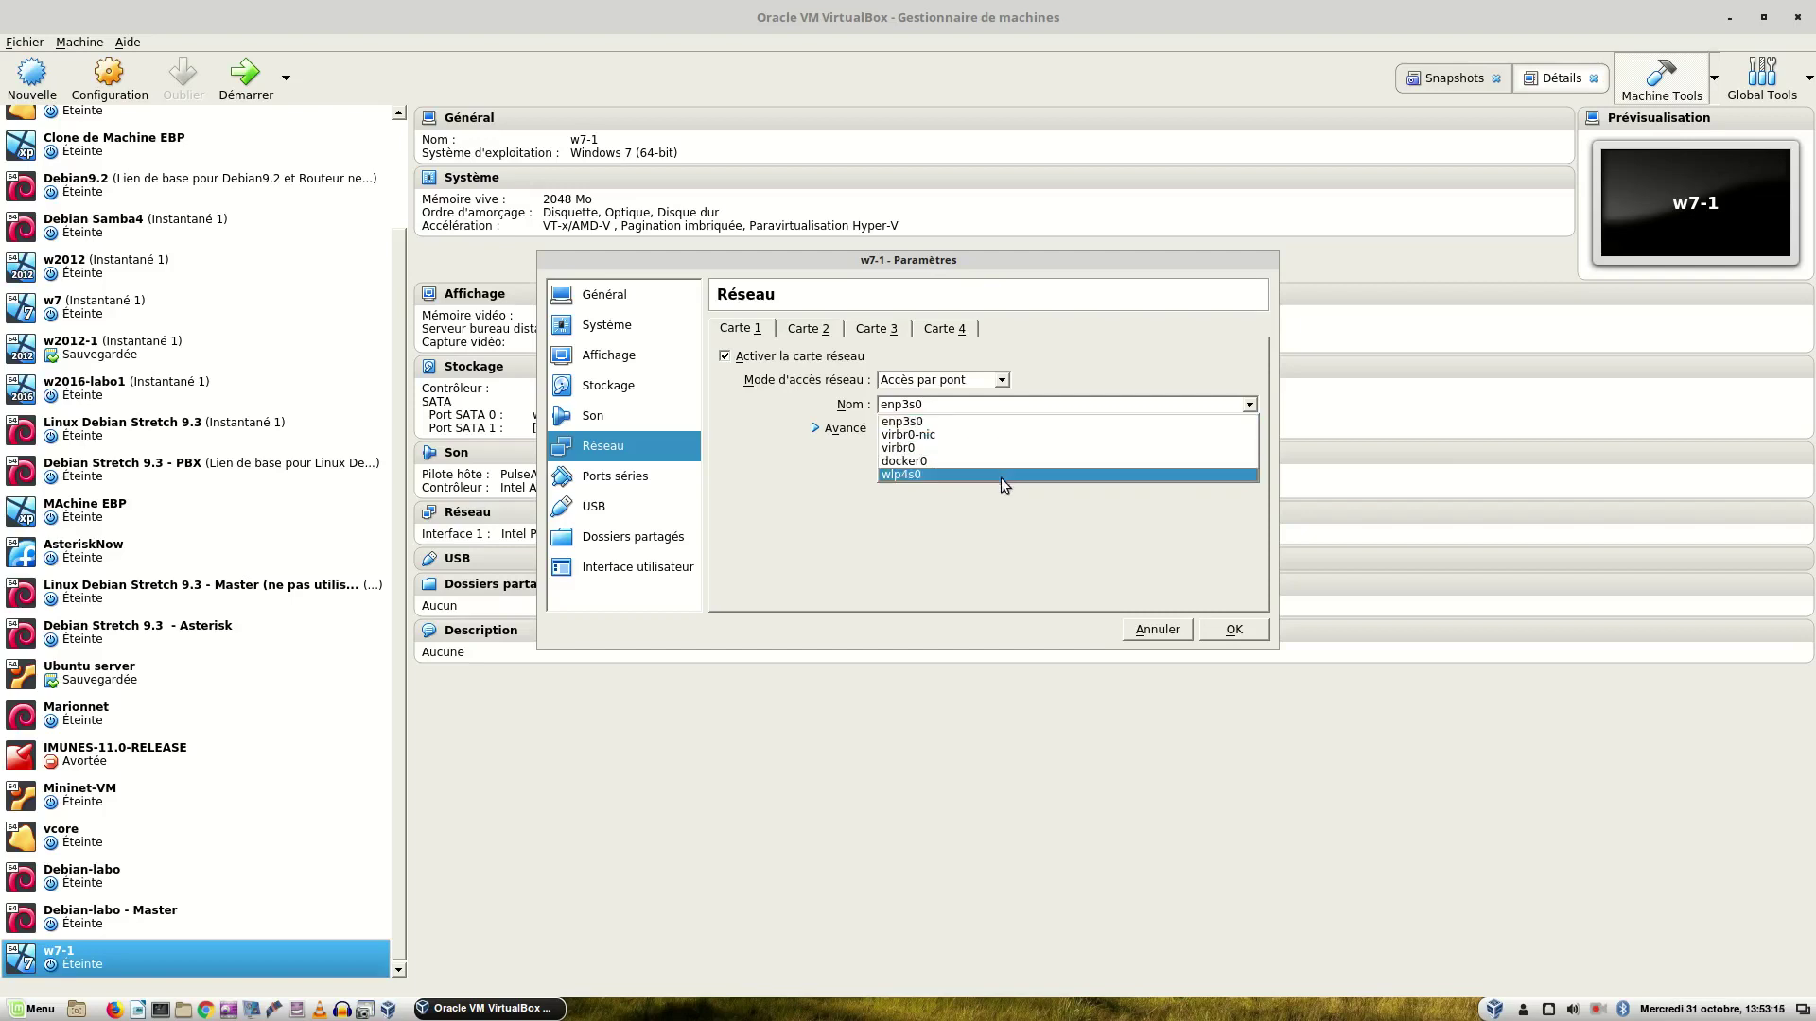
{"action": "left_click", "coordinate": [998, 425]}
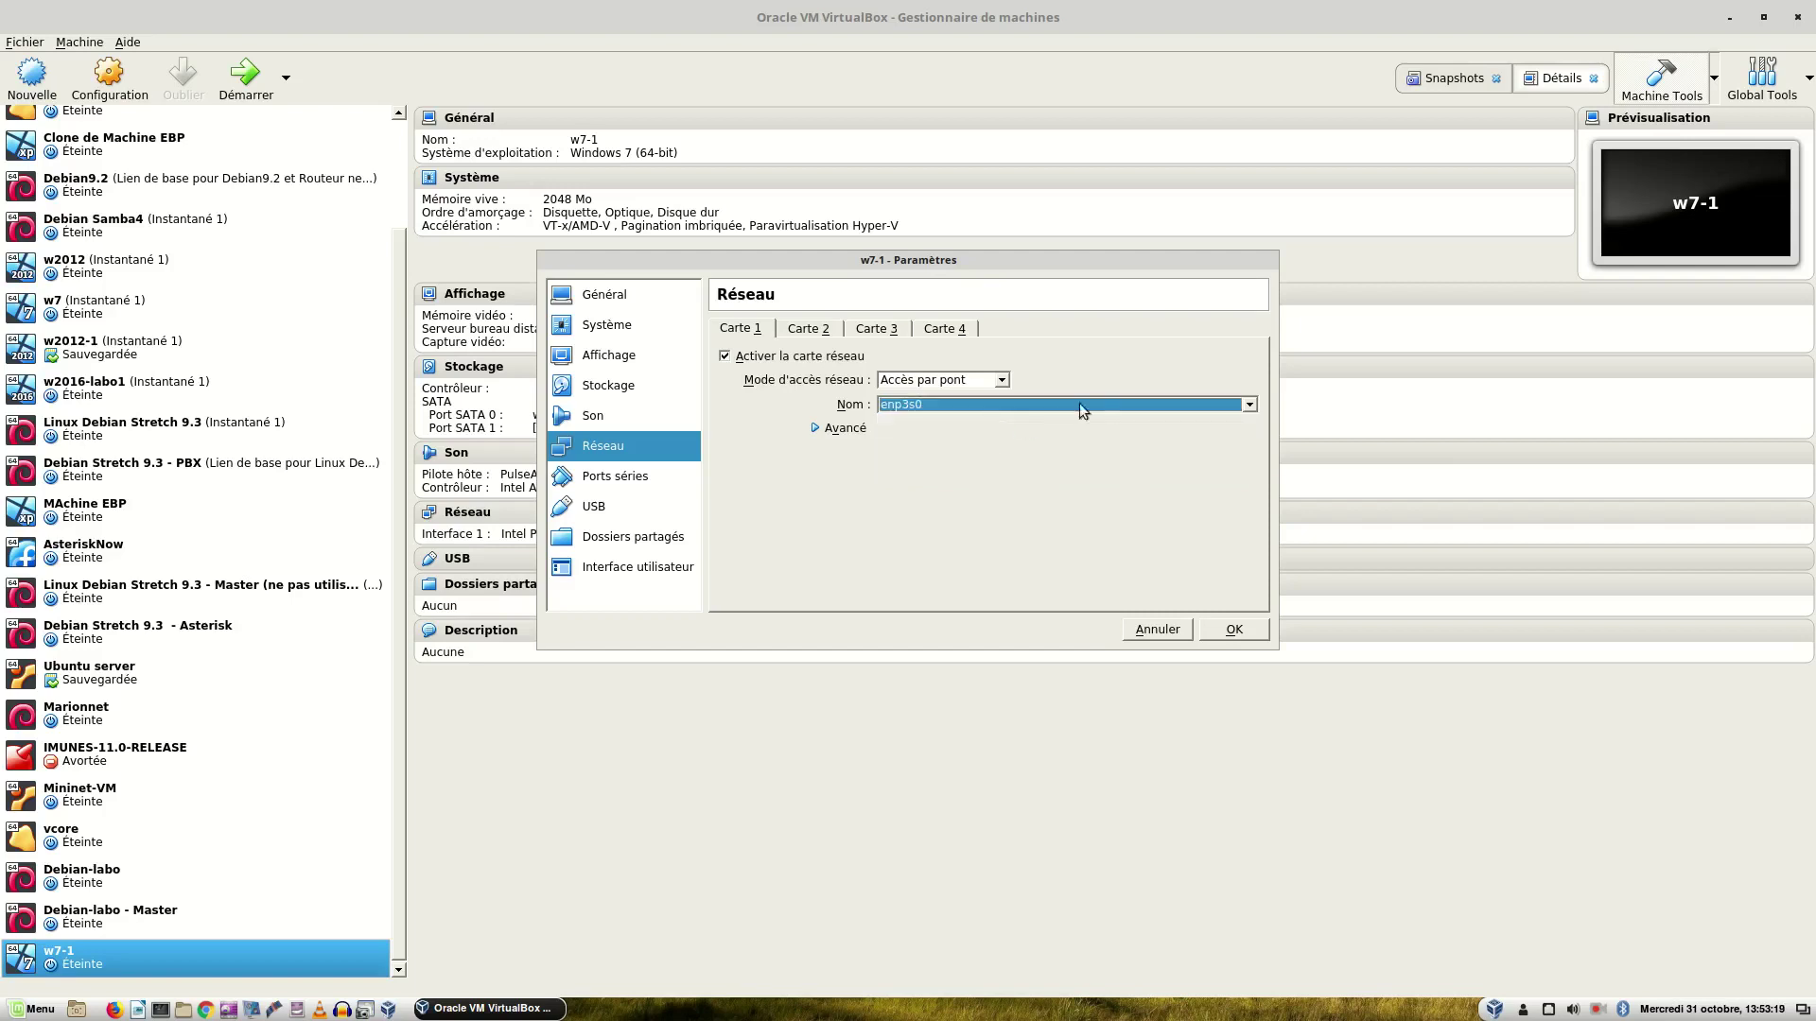